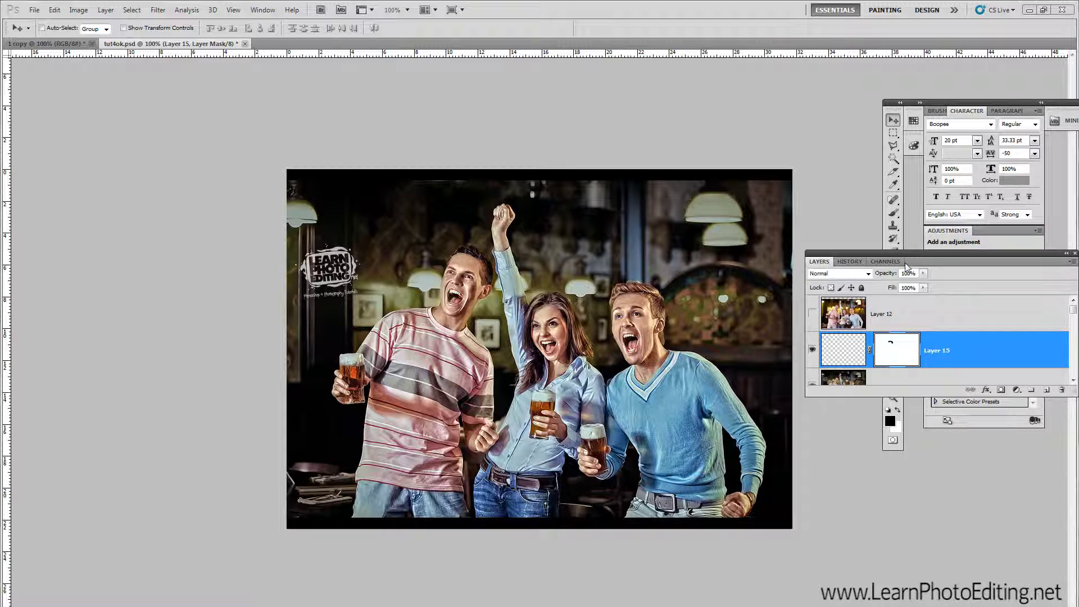
Show Layer 12 in the finished composition to compare the original photo with the edited result
drag(906, 253, 903, 254)
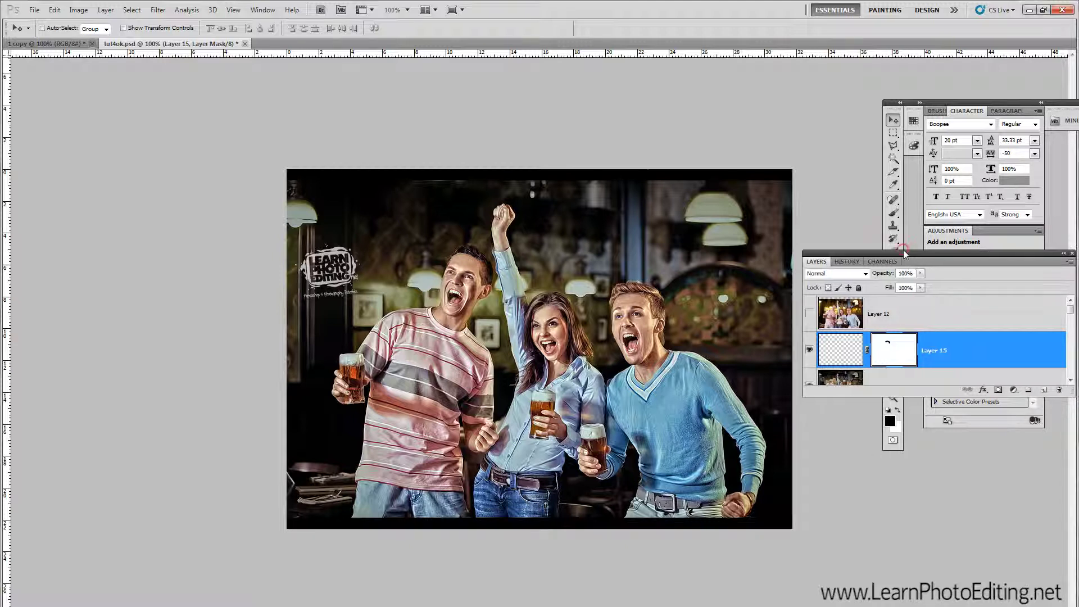
click(810, 315)
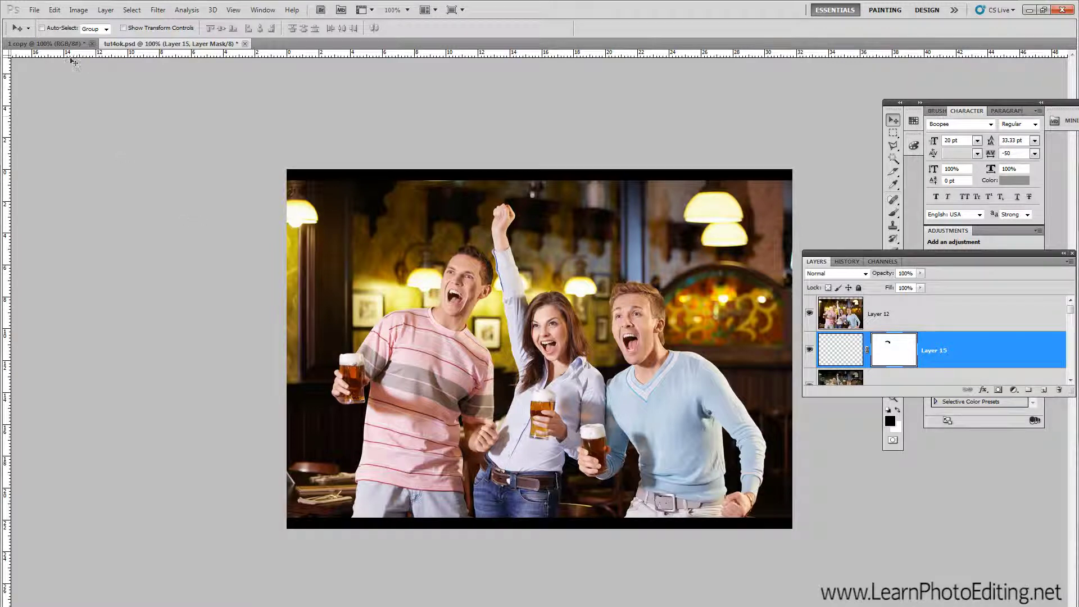
Switch to the 1 copy document and examine its image size settings without changing them
click(62, 40)
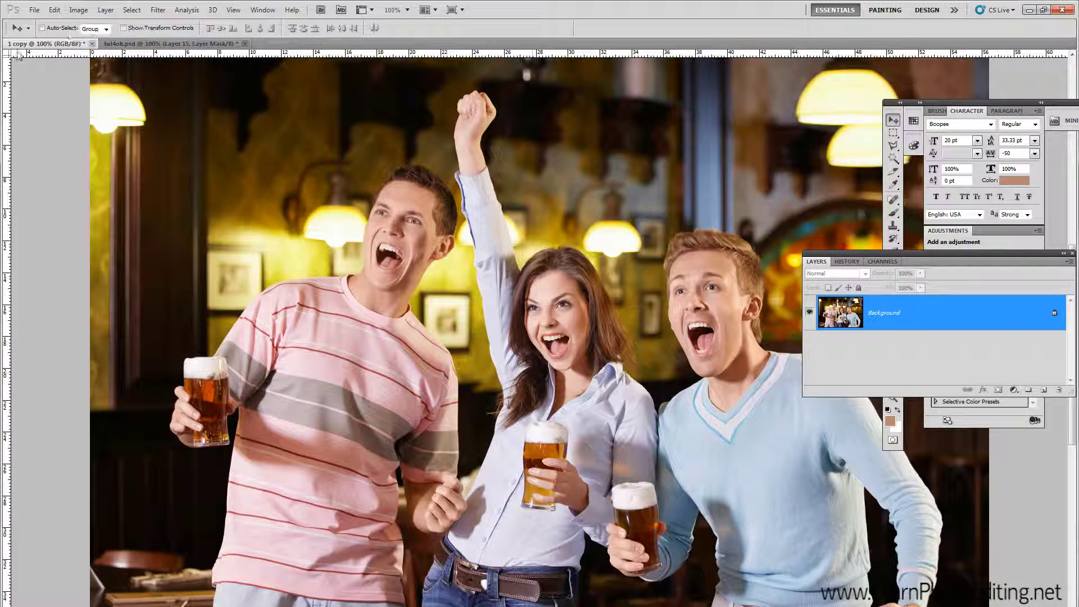
click(73, 10)
click(107, 90)
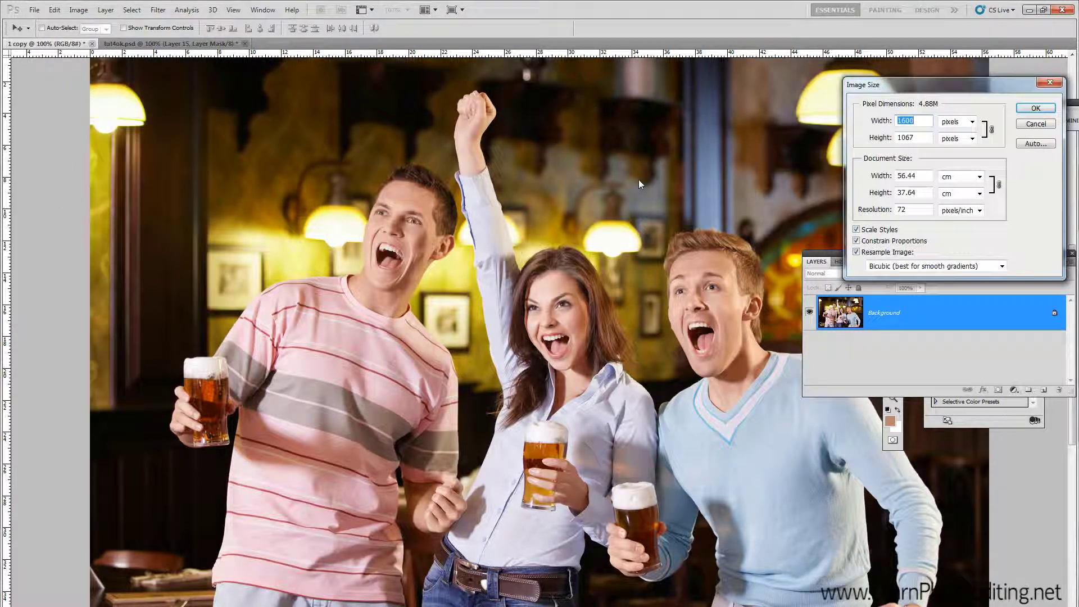
click(1035, 123)
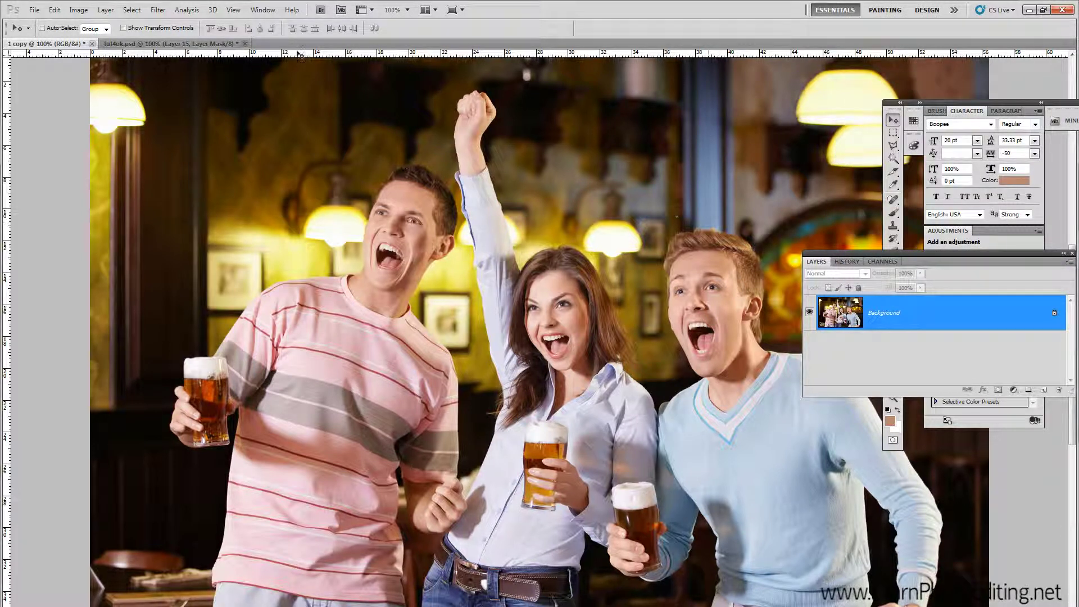
Duplicate the 1 copy image as a new document named 1 copy 2
click(234, 10)
click(258, 104)
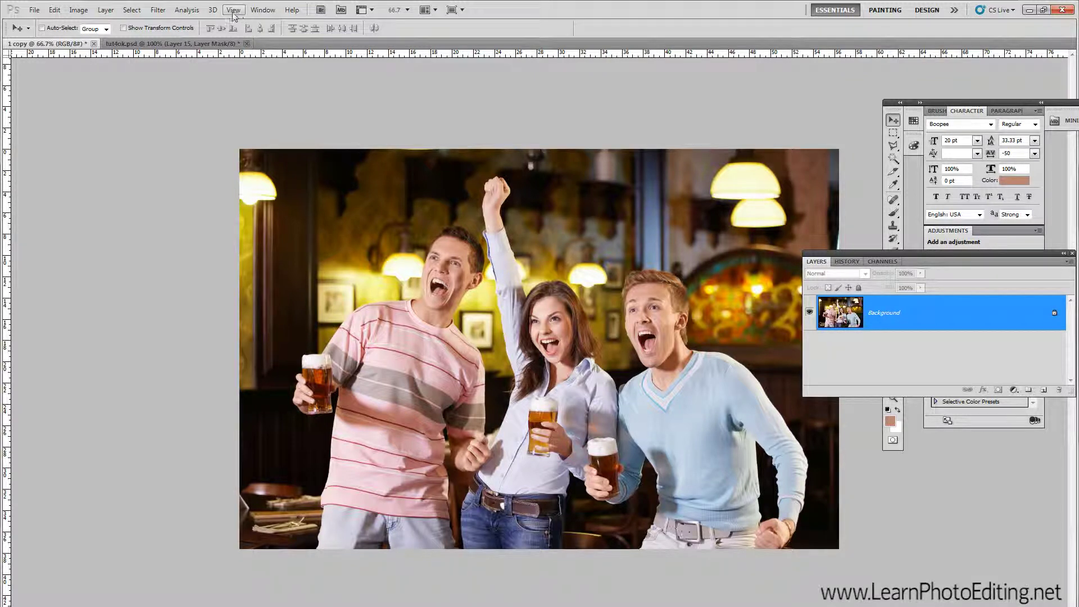
click(79, 10)
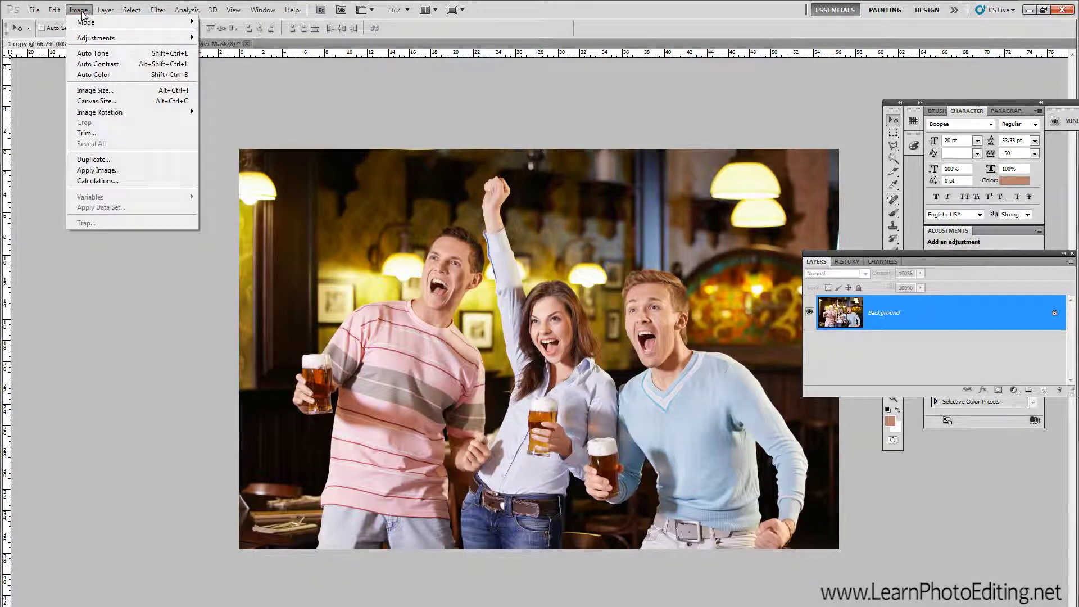
mouse_move(86, 39)
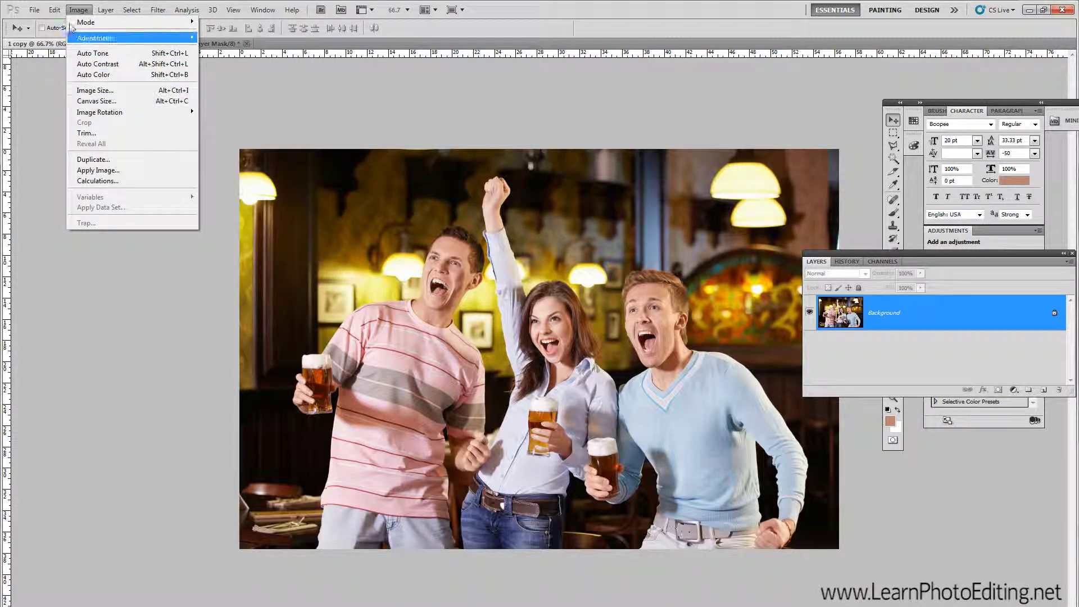
click(113, 160)
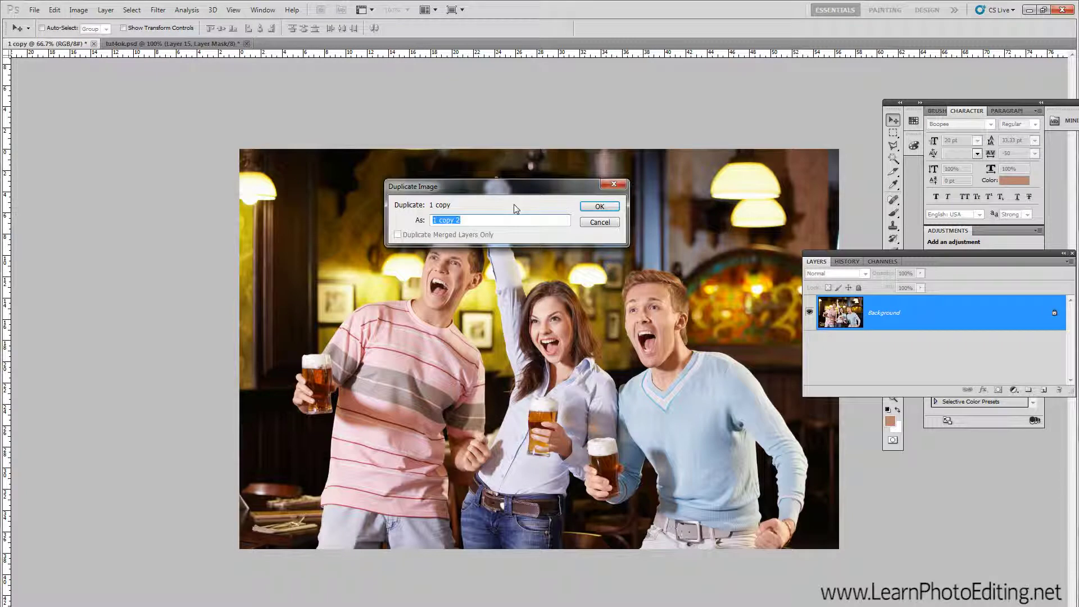
click(598, 207)
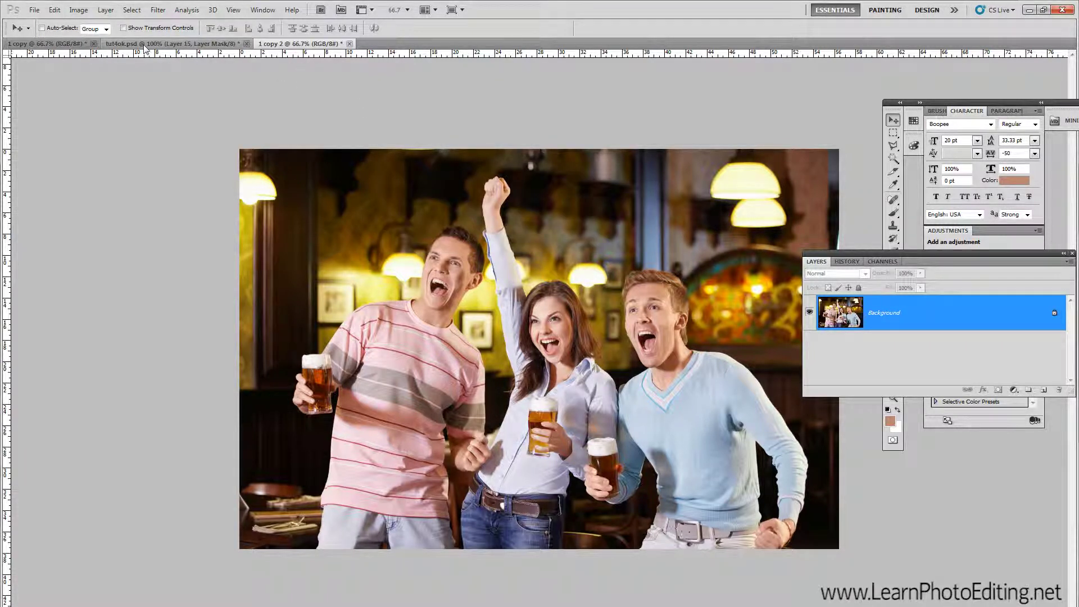
Return to the 1 copy document, start HDR Toning, and set the Edge Glow radius to 50 px and strength to 0.5
drag(66, 44, 230, 45)
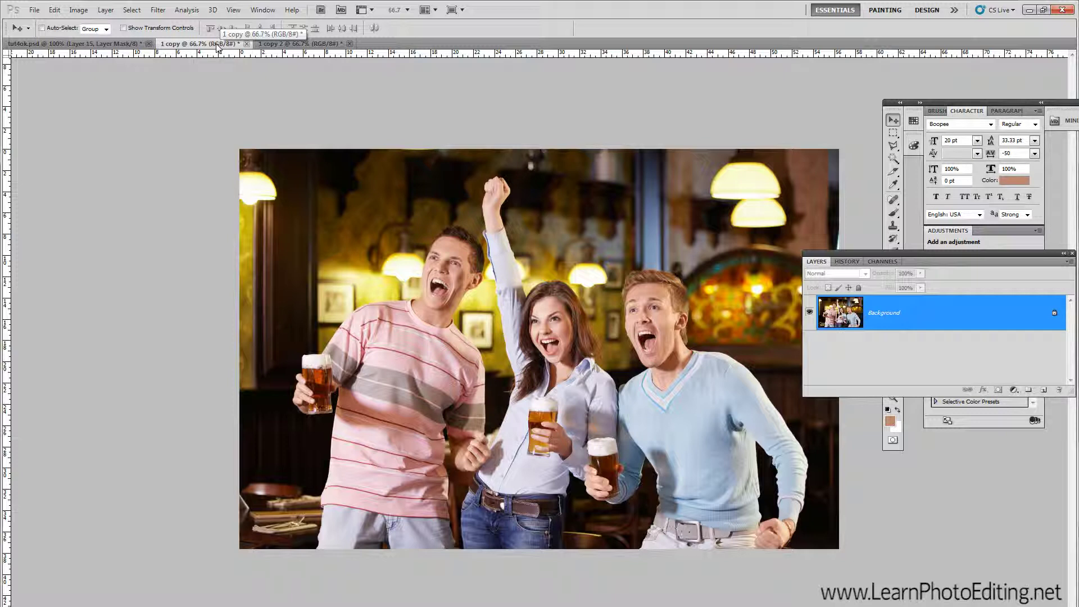
click(78, 10)
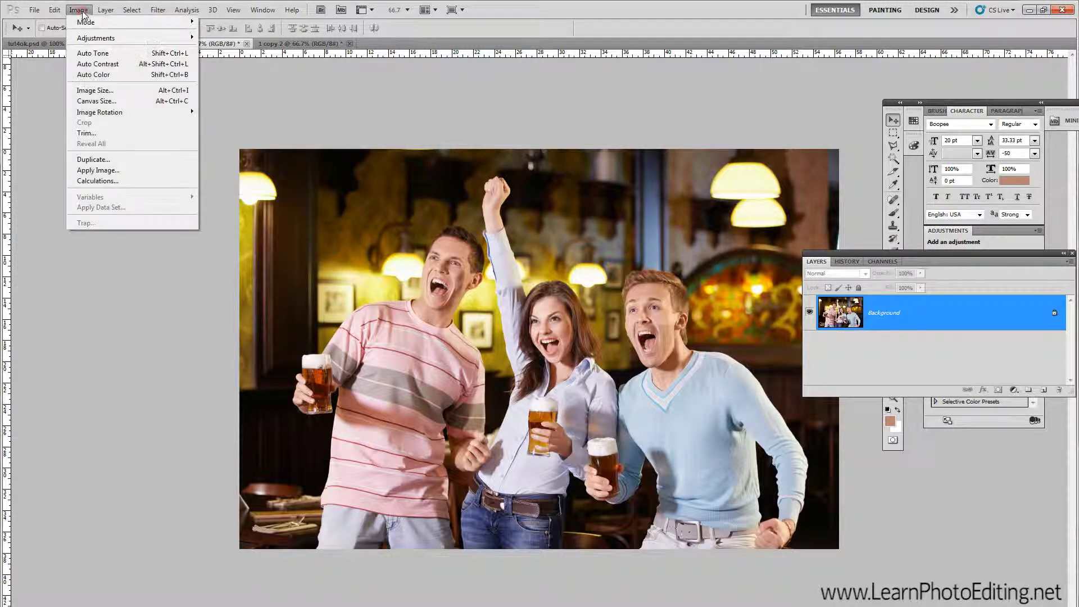
mouse_move(87, 39)
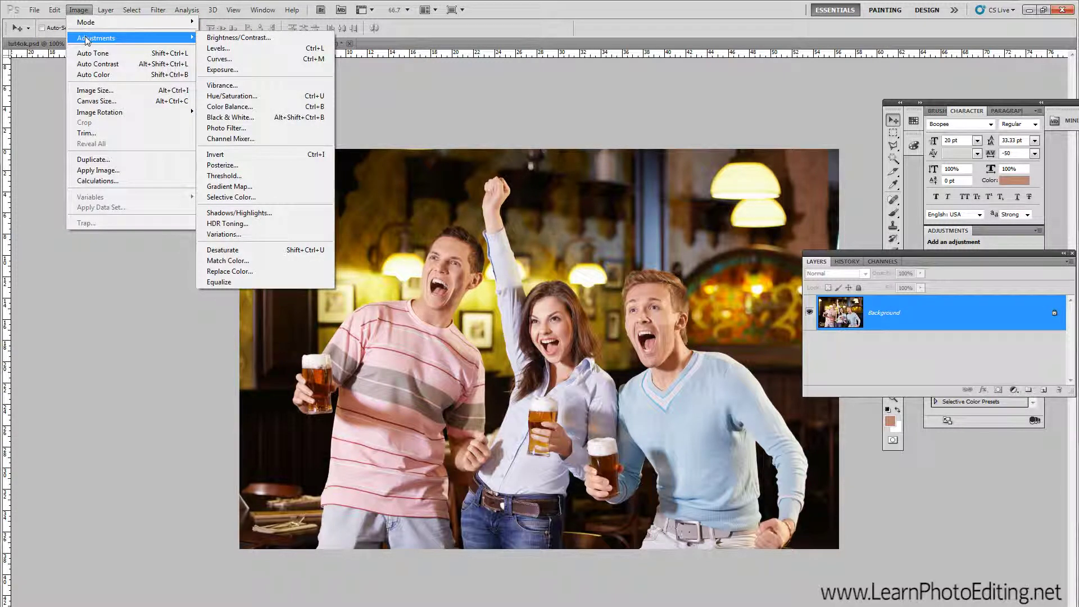
click(256, 223)
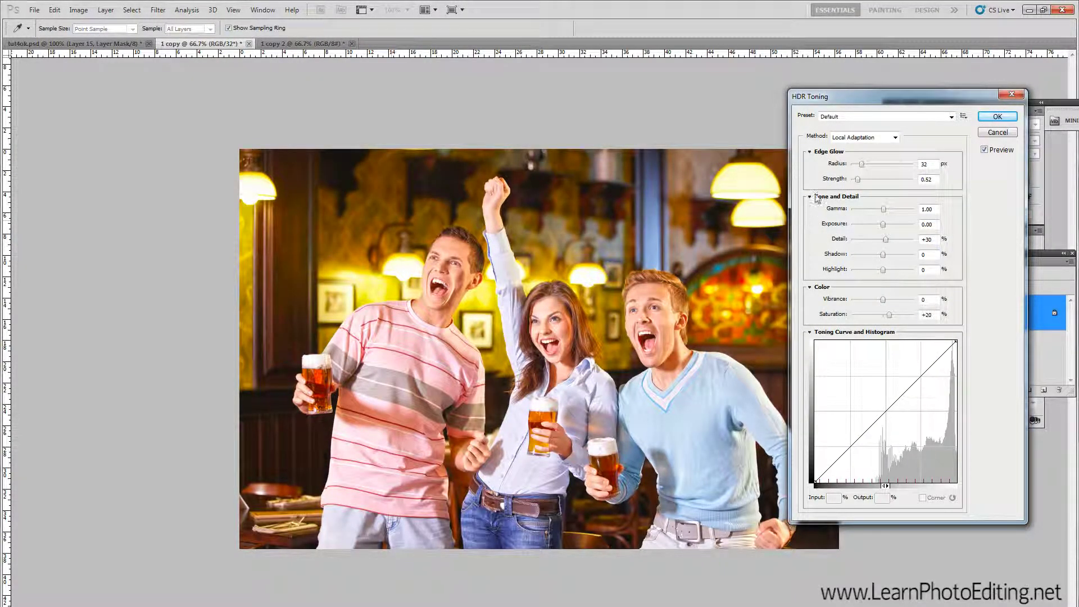
drag(854, 96, 882, 68)
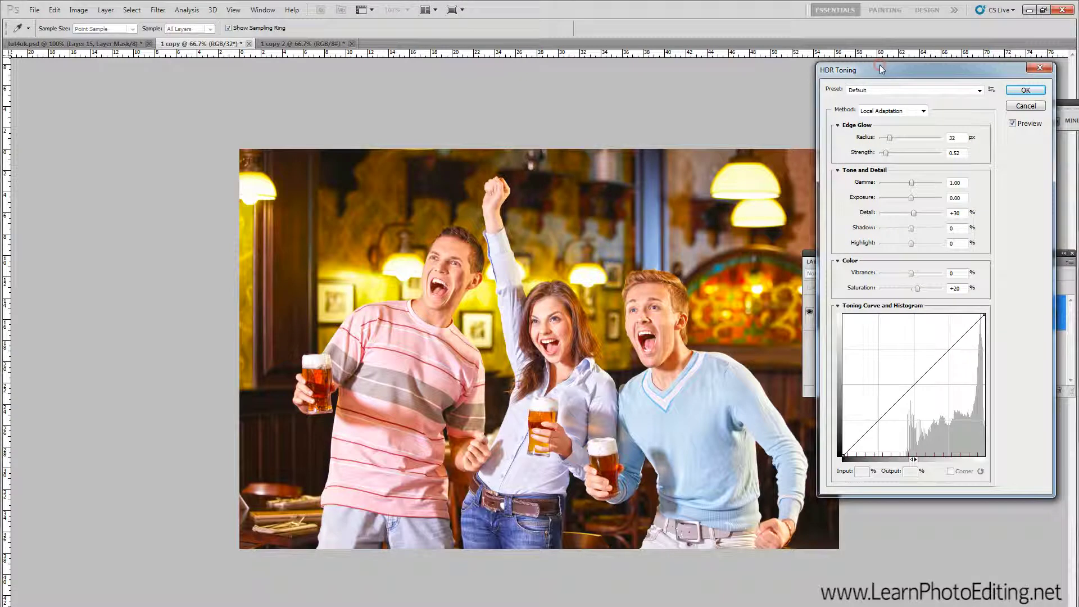
double_click(960, 138)
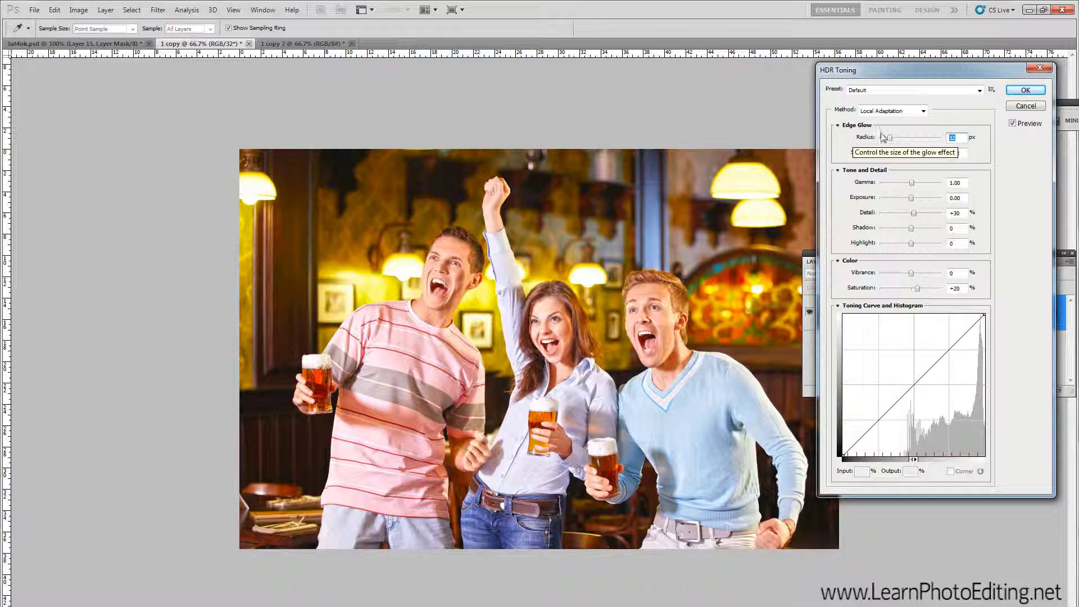
drag(890, 138, 964, 154)
text(50)
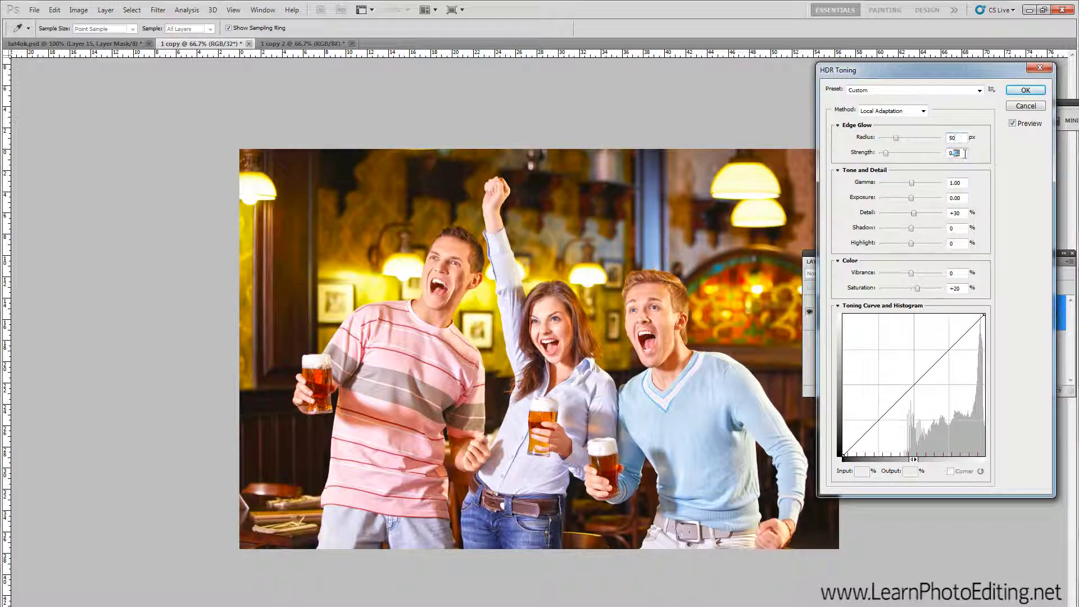
text(5)
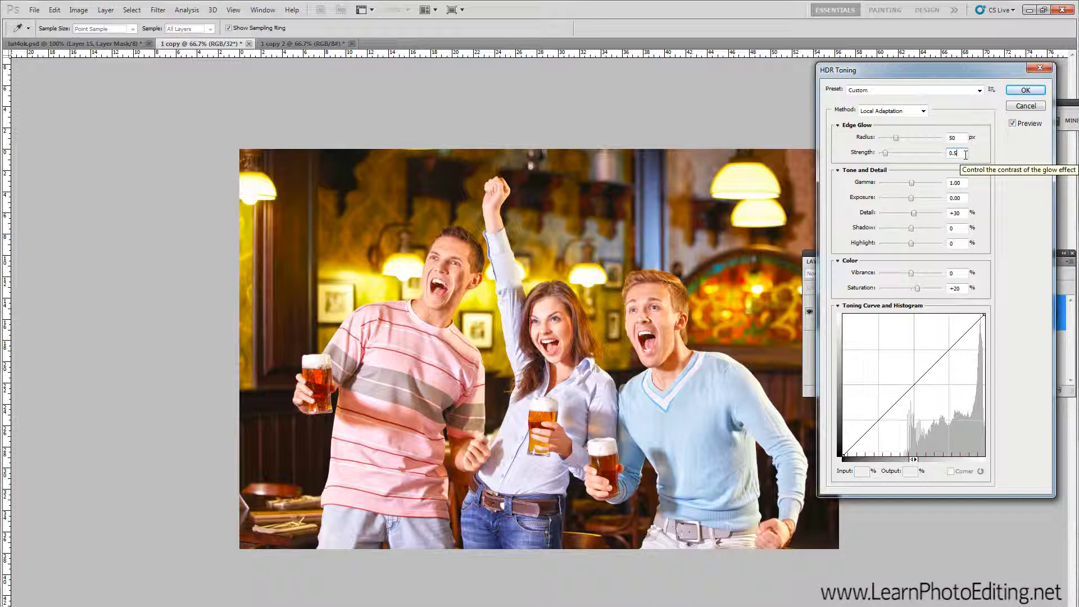
Set the HDR Toning gamma to 0.8, exposure to -0.3 and detail to 150%
drag(961, 183, 897, 181)
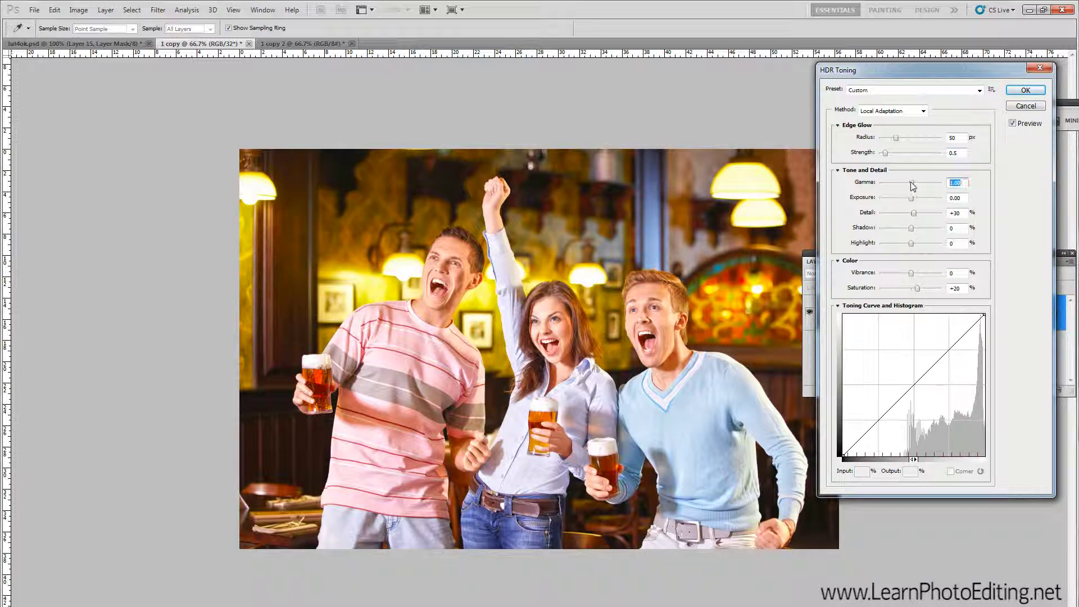
text(.8)
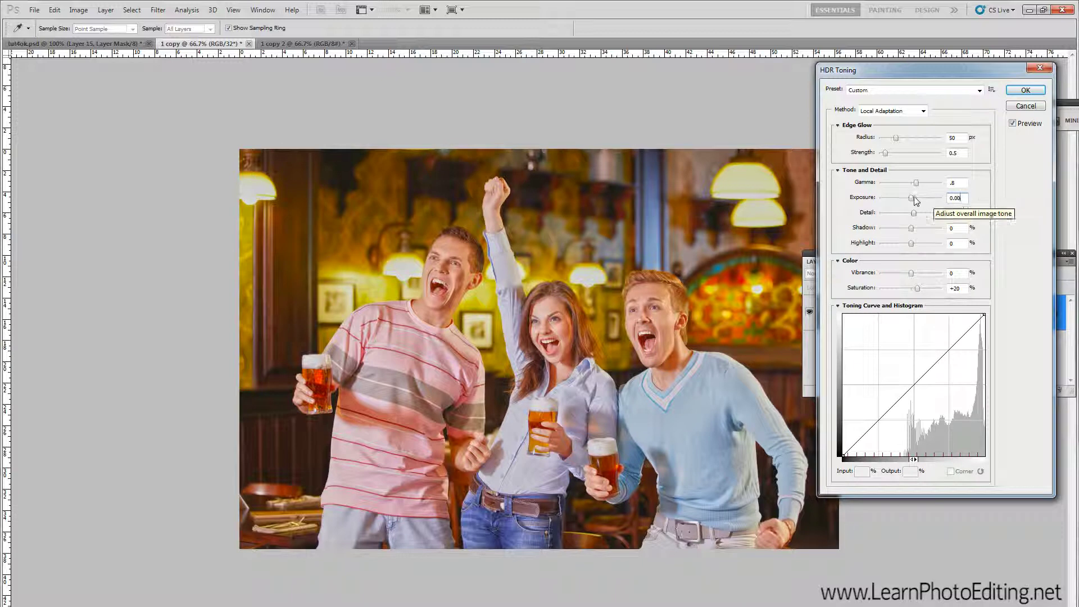
drag(911, 198, 906, 198)
click(957, 199)
text(-0.3)
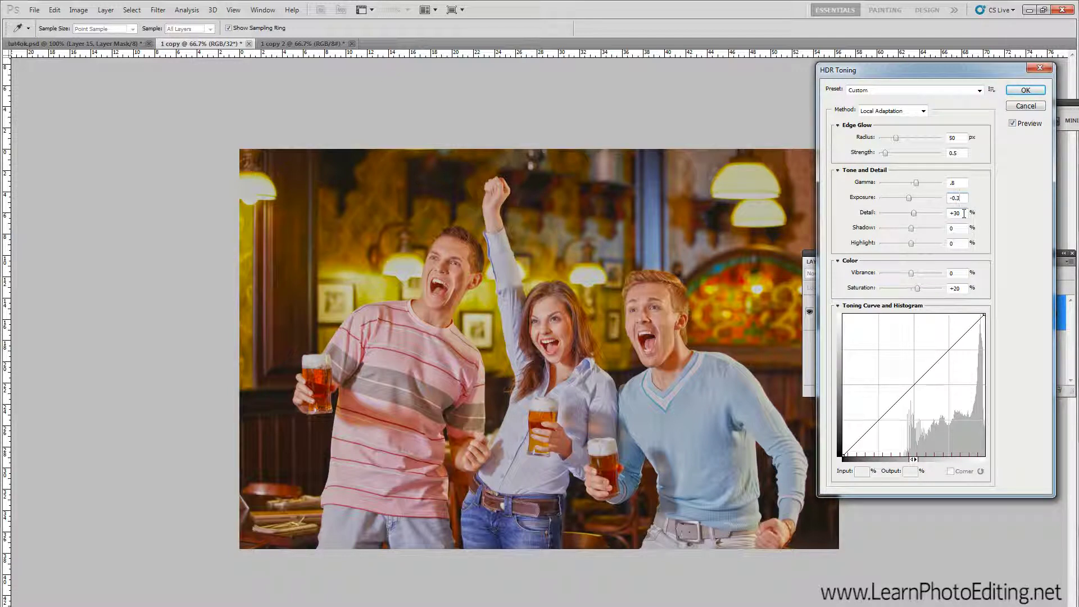
double_click(964, 213)
text(150)
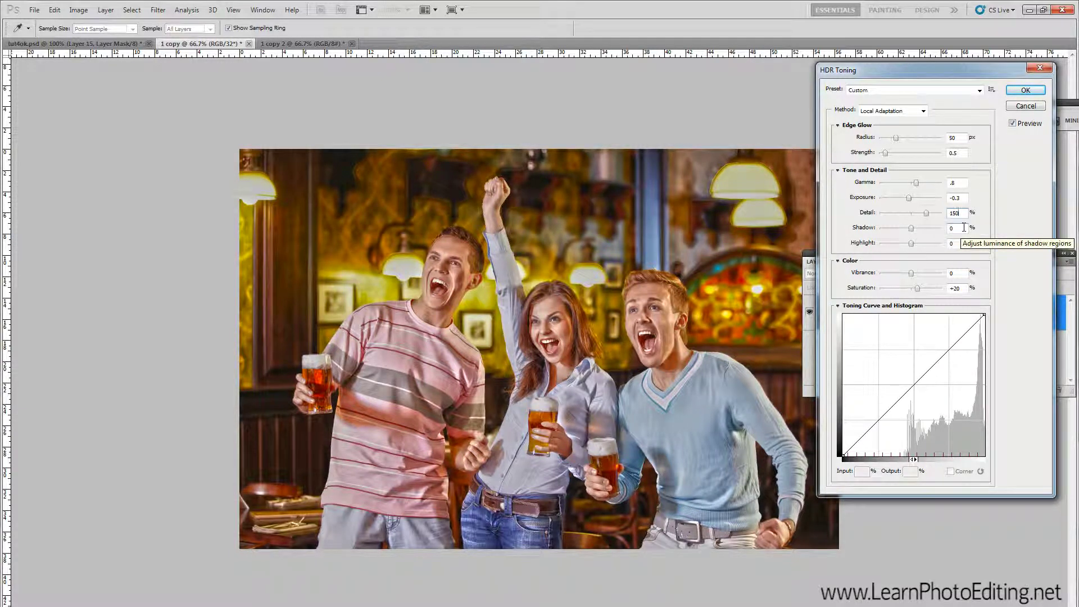
Set the HDR Toning shadow to -53% and highlight to 5%
double_click(964, 227)
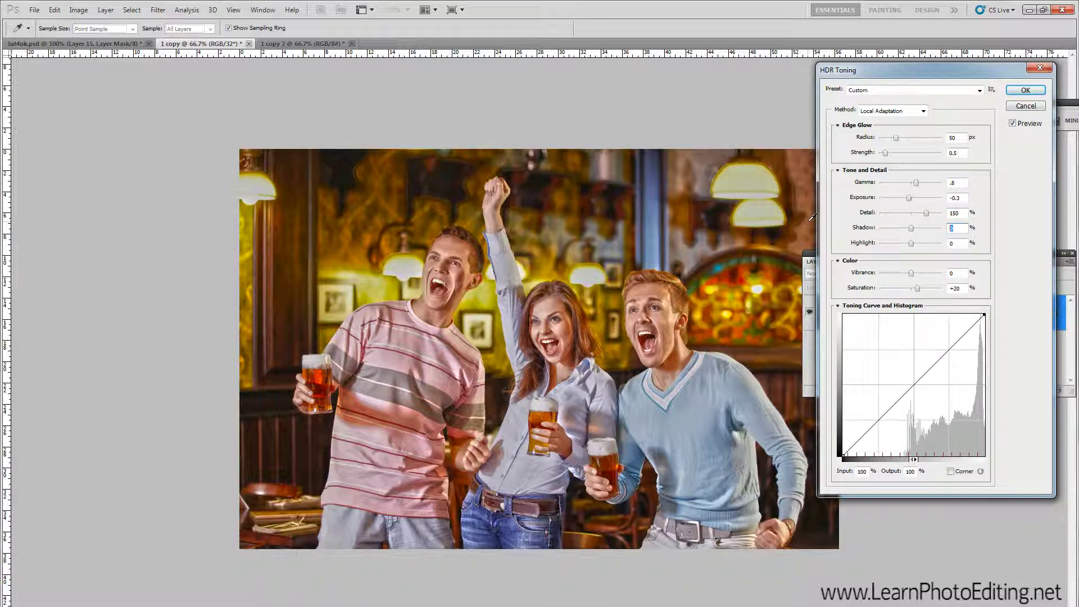
text(53)
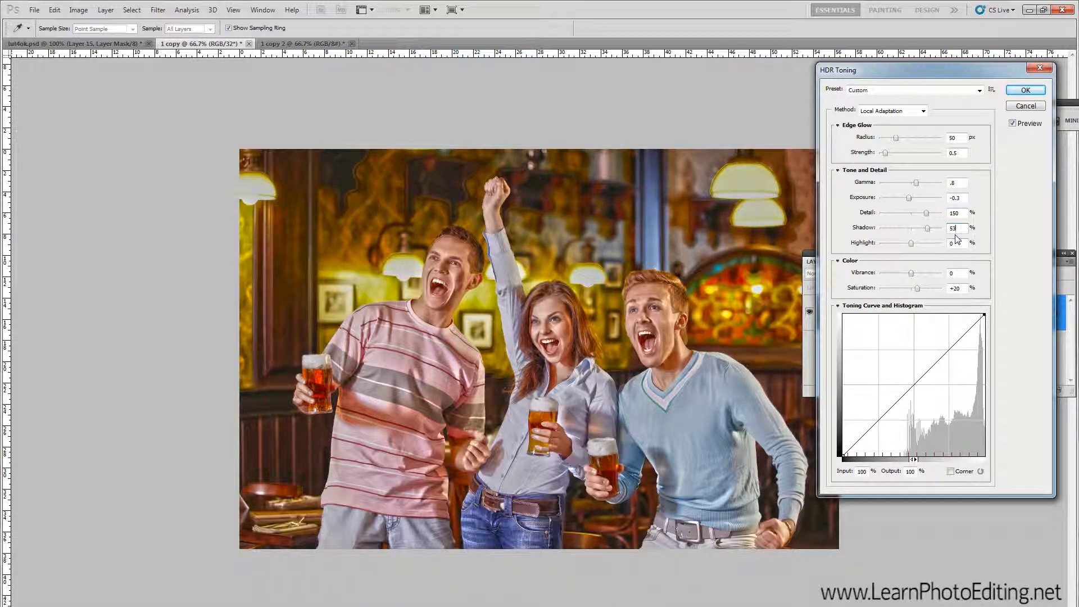
drag(926, 228, 911, 233)
text(-53)
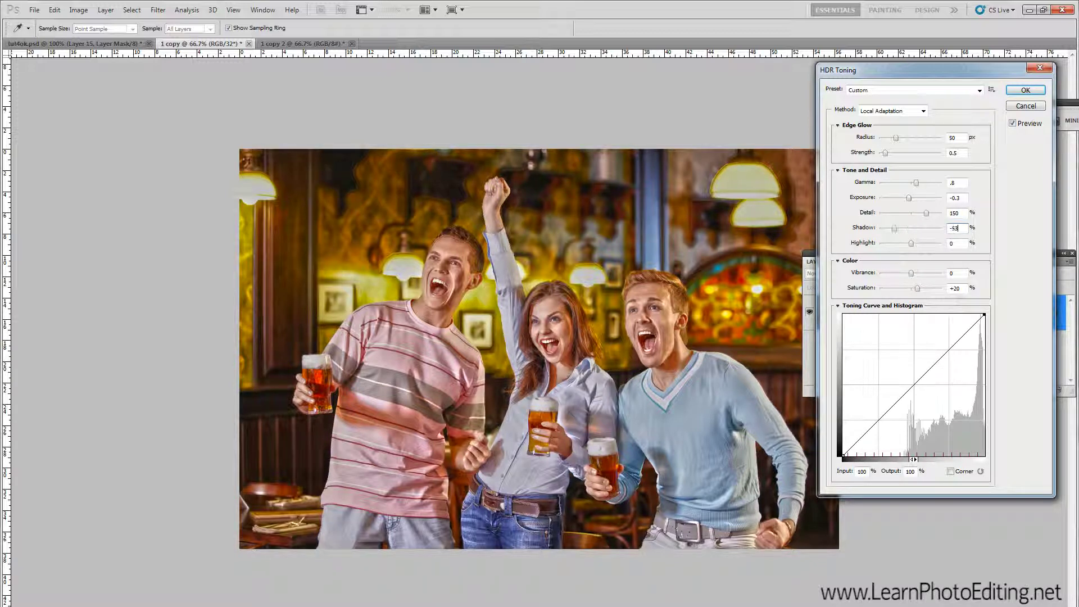
double_click(959, 243)
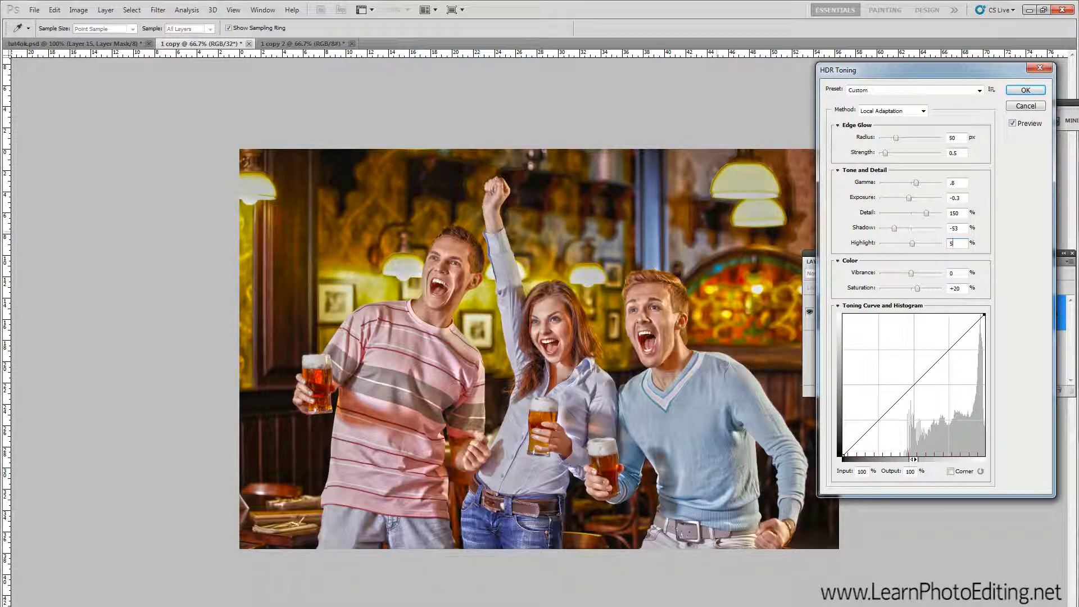
Set the HDR Toning color values to -10% vibrance and 10% saturation
double_click(951, 273)
drag(918, 279, 911, 278)
text(-10)
click(958, 287)
double_click(964, 289)
text(10)
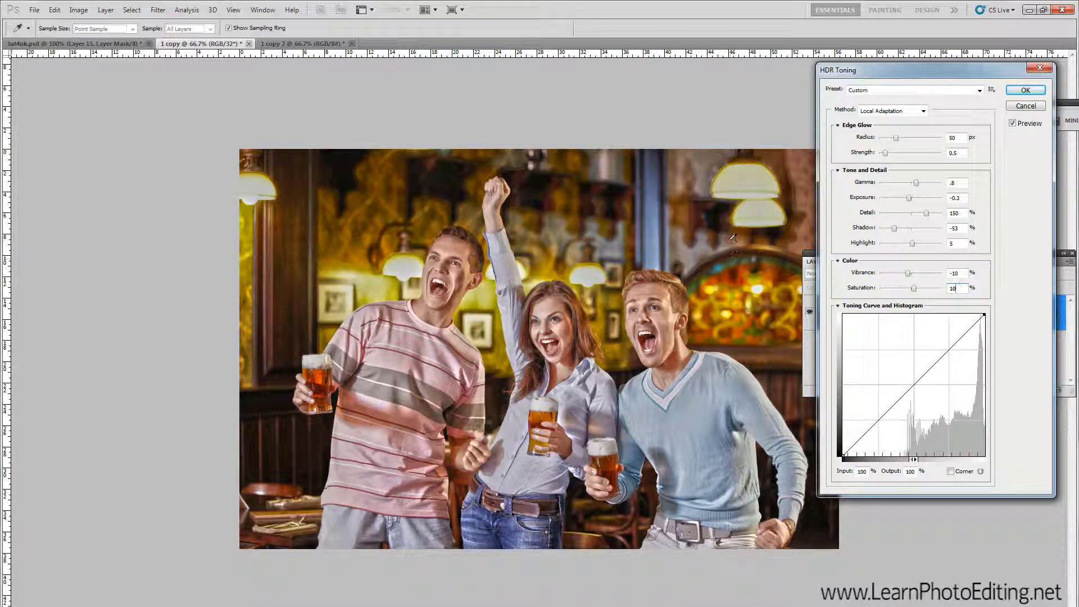
Add three points to the toning curve where it crosses the quarter, middle and three-quarter grid lines
click(877, 419)
click(913, 384)
click(949, 349)
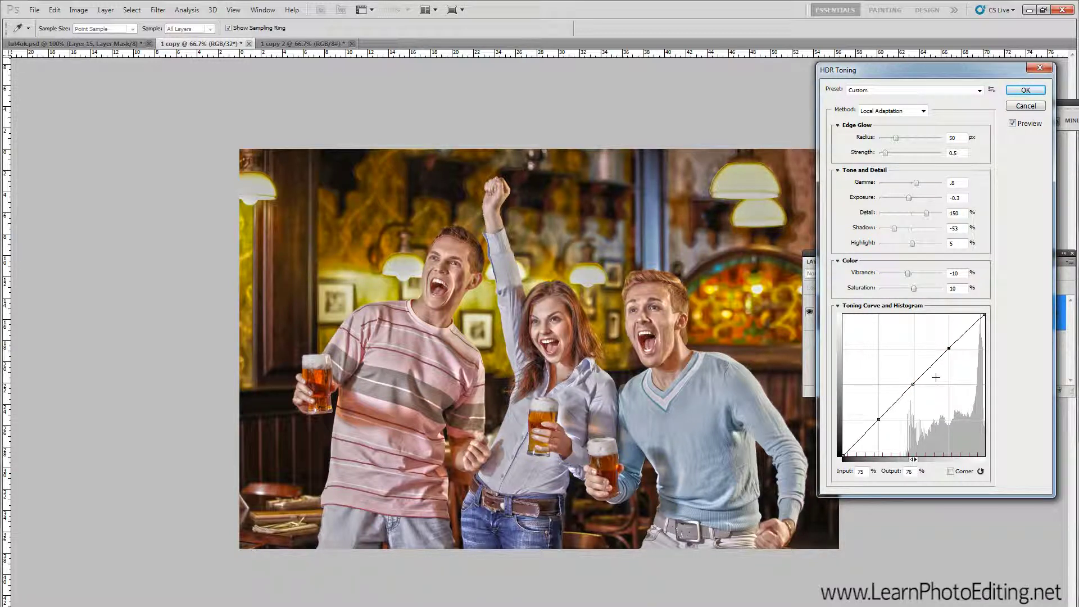
Set the upper toning curve point to input 85% and output 82%
double_click(860, 471)
text(85)
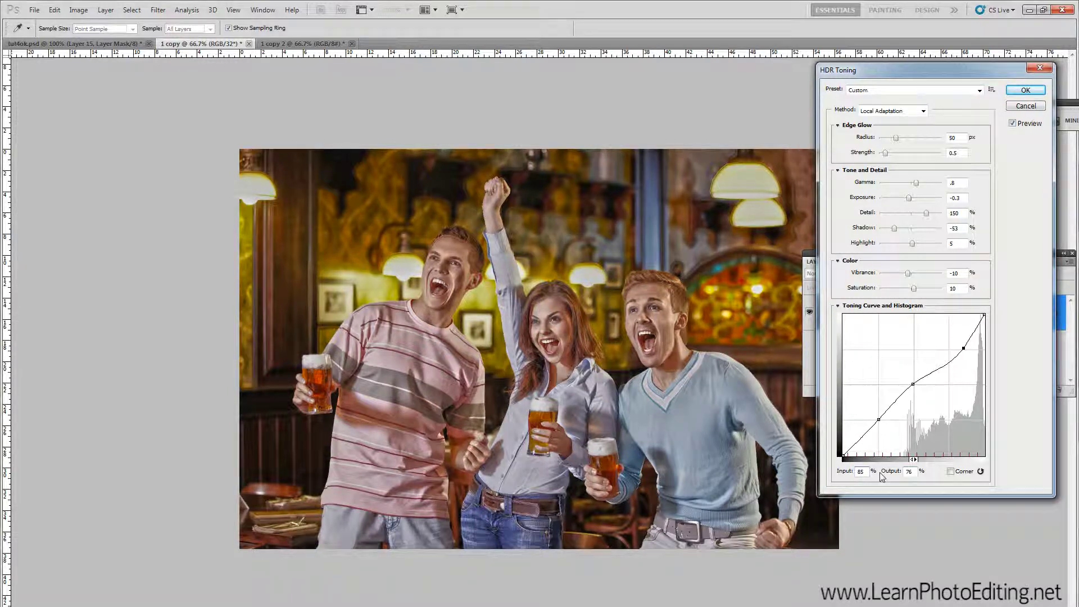
text(2)
key(Tab)
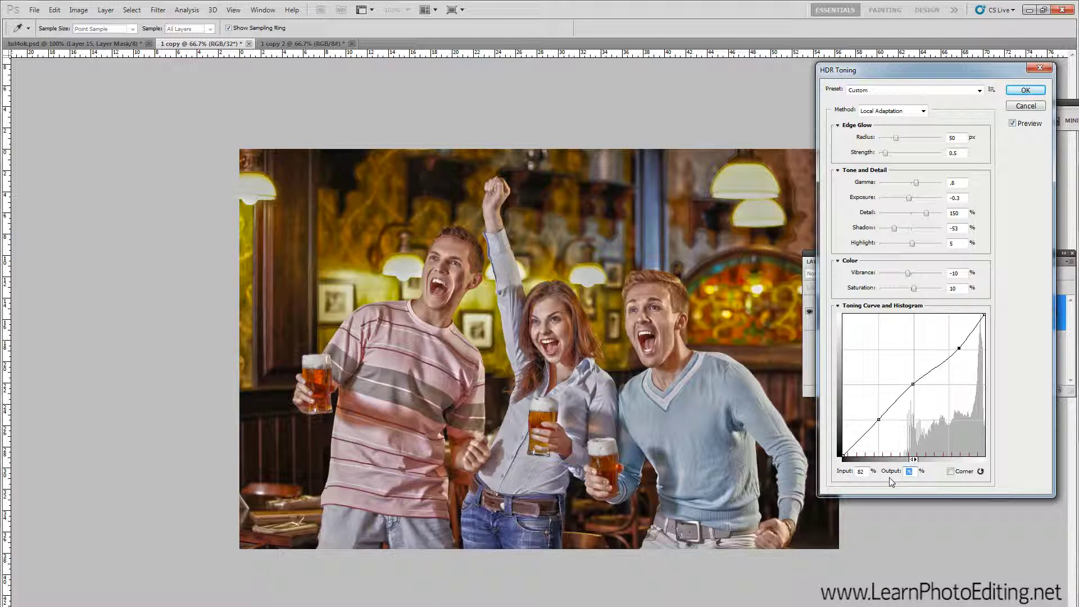
double_click(860, 471)
text(85)
double_click(908, 471)
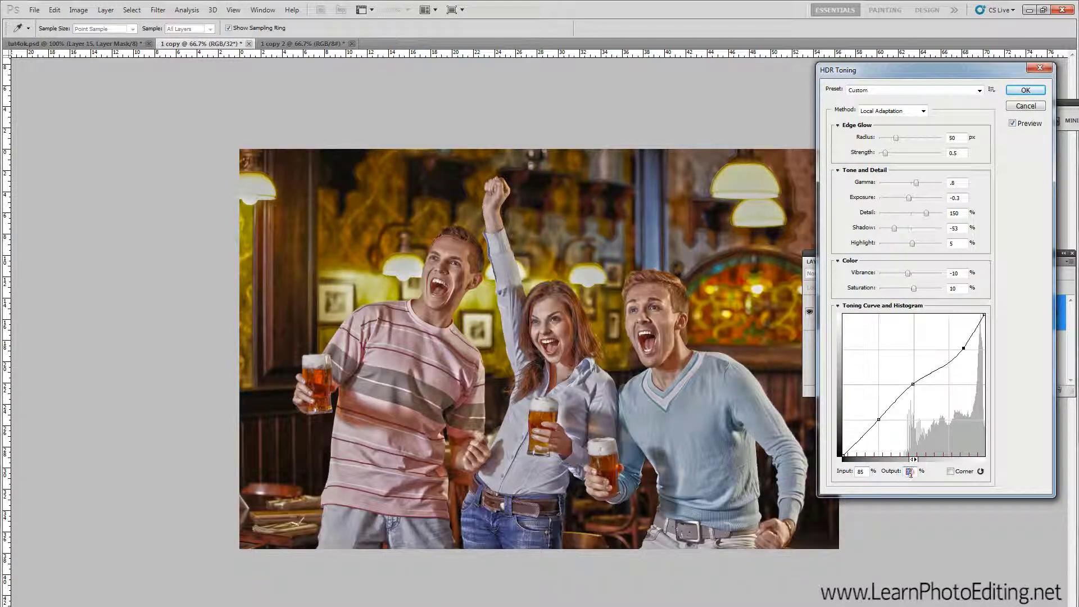
text(82)
key(Tab)
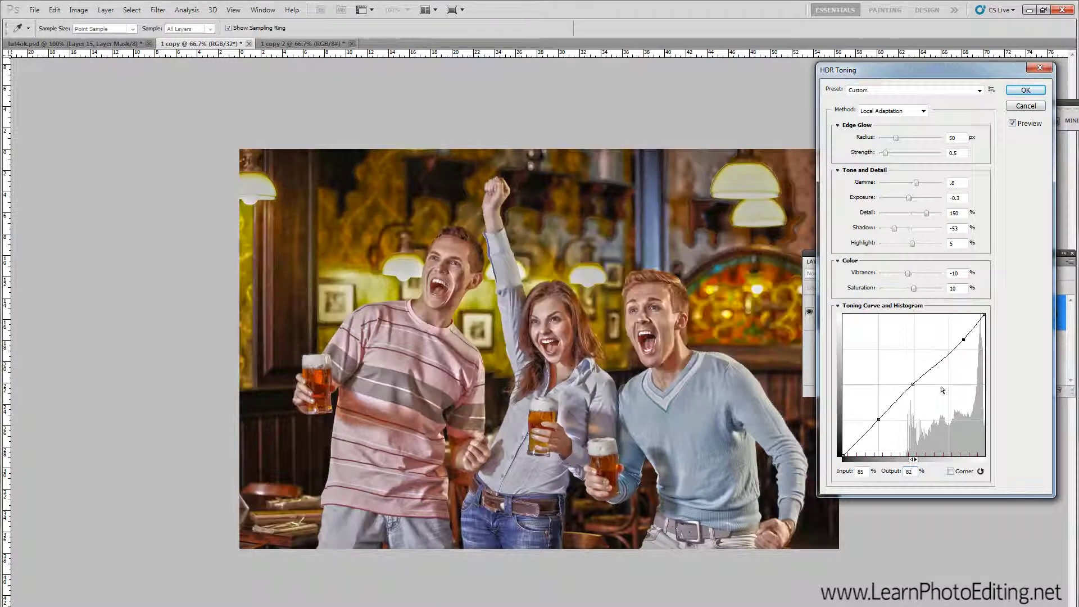
Set the input of the middle toning curve point to 52%
click(913, 384)
double_click(861, 471)
text(52)
Set the lower toning curve point to input 26% and output 20%, and apply the HDR Toning
click(878, 419)
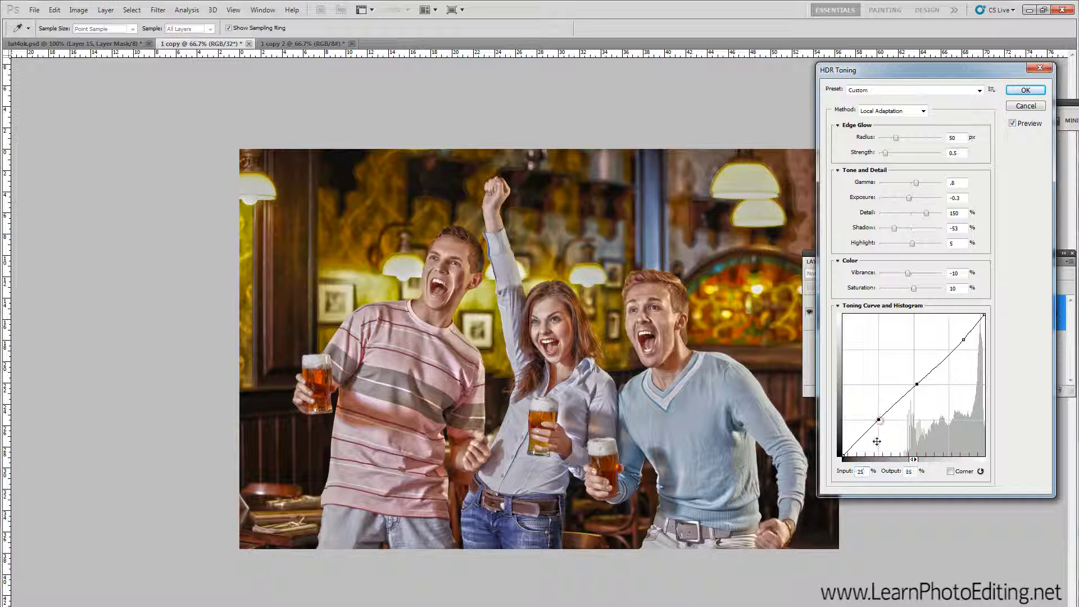
double_click(865, 471)
text(26)
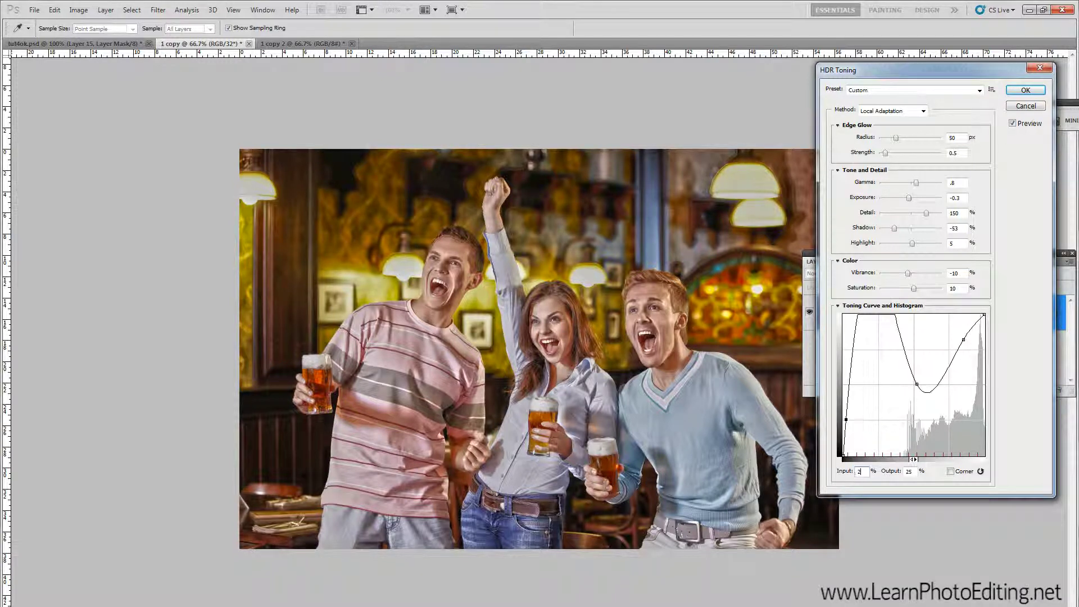
double_click(909, 471)
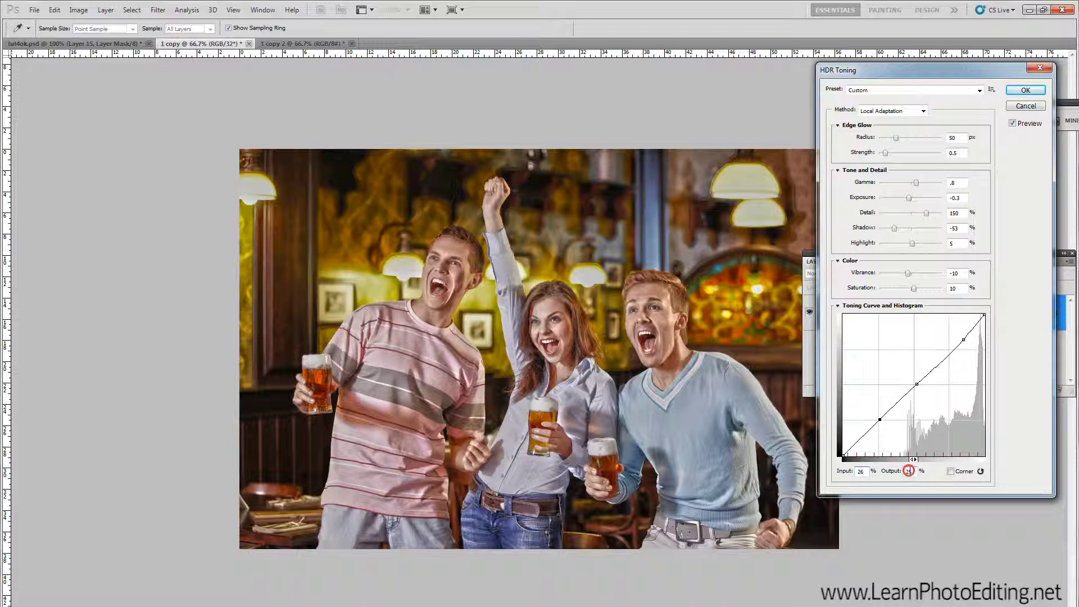
text(20)
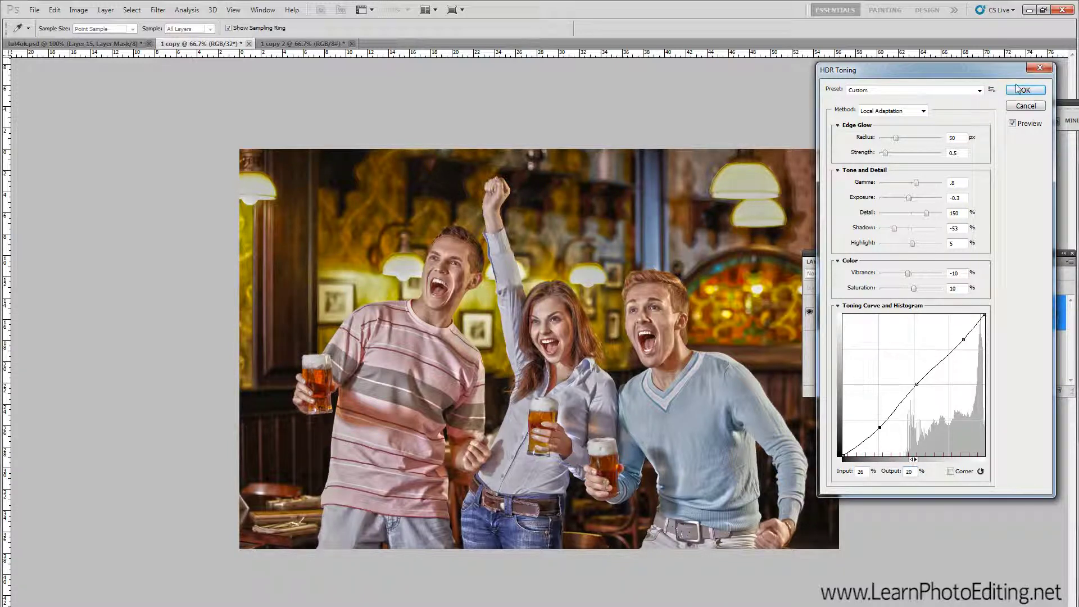
click(1031, 94)
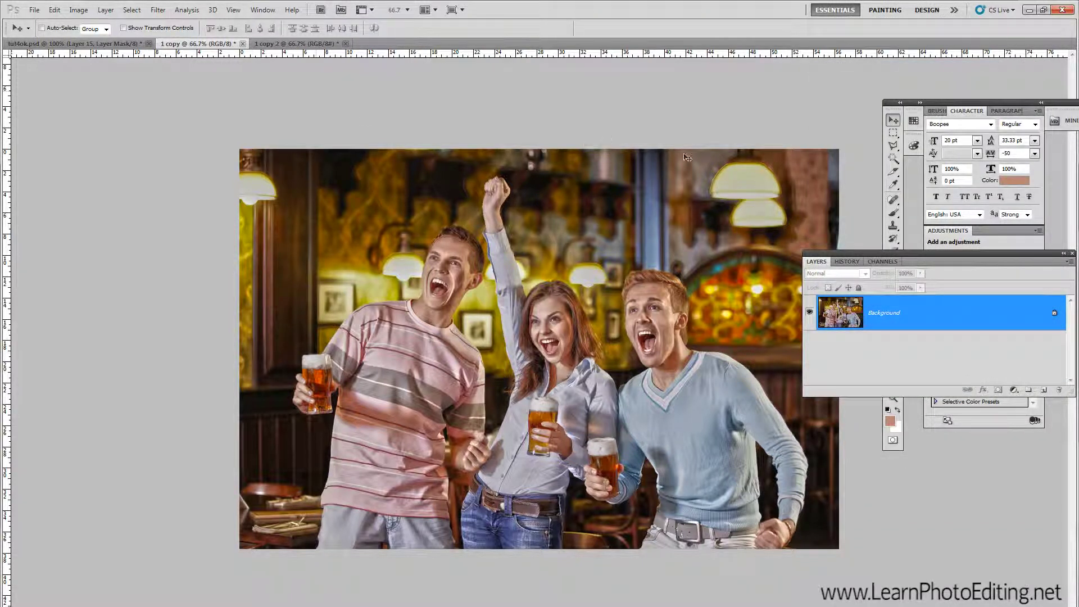
Select and copy the entire untoned photo from the document 1 copy 2
drag(859, 255, 891, 462)
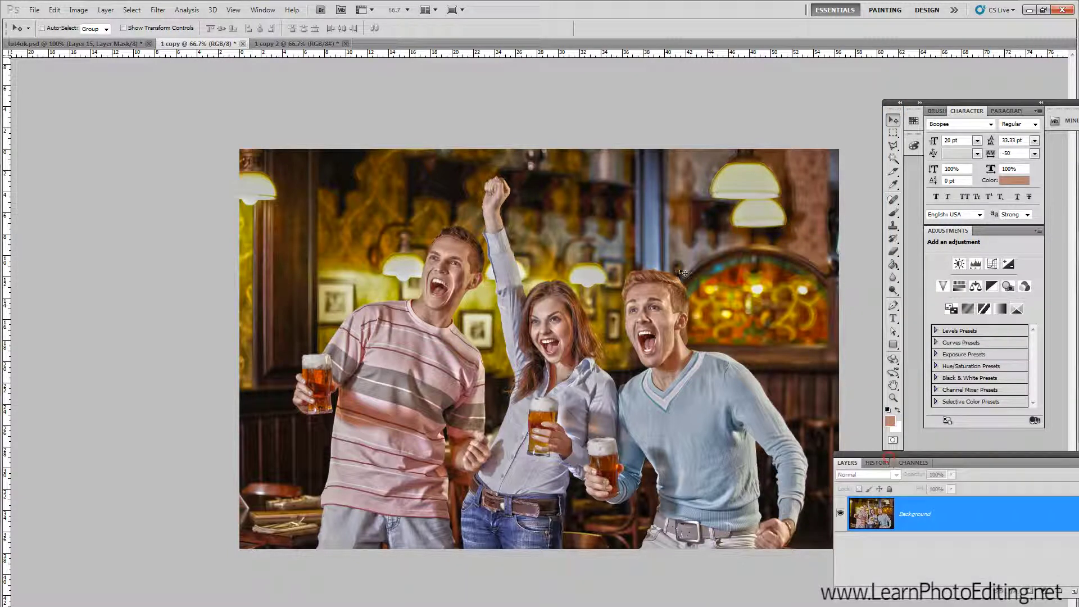
click(296, 43)
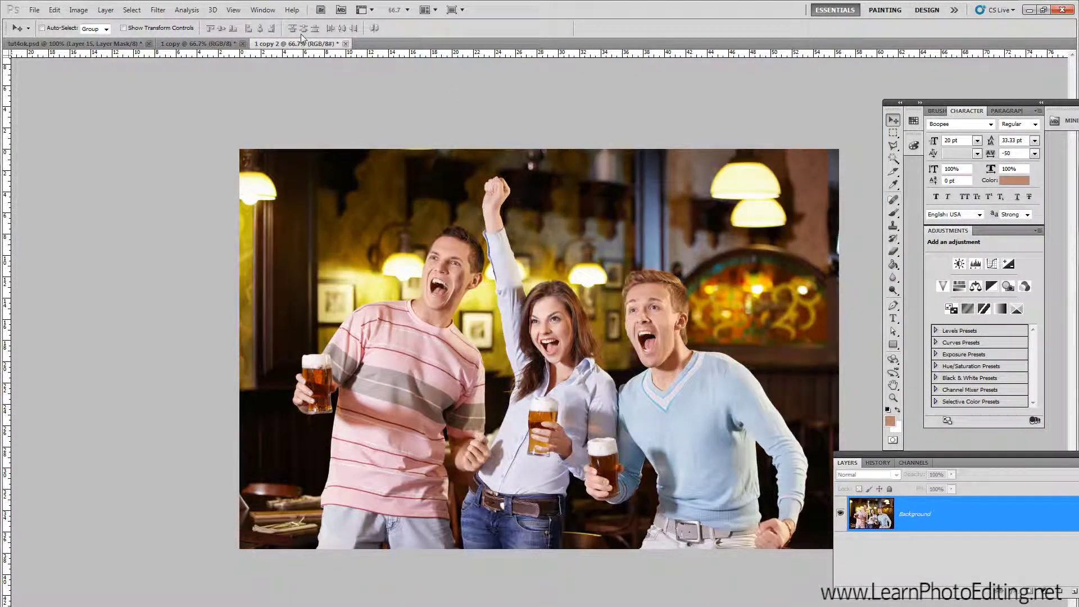
click(135, 10)
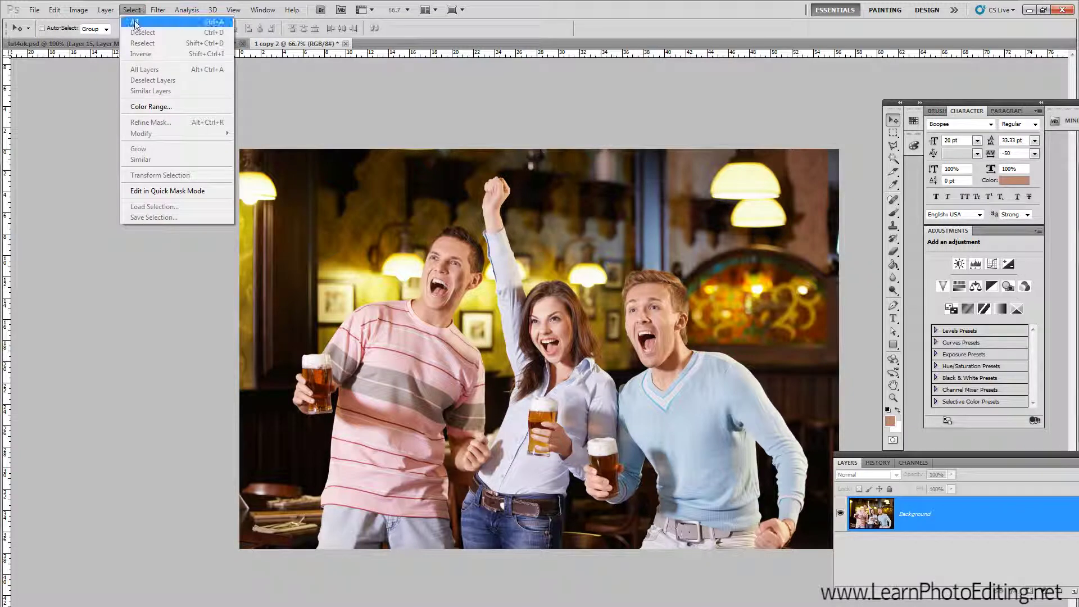
click(135, 23)
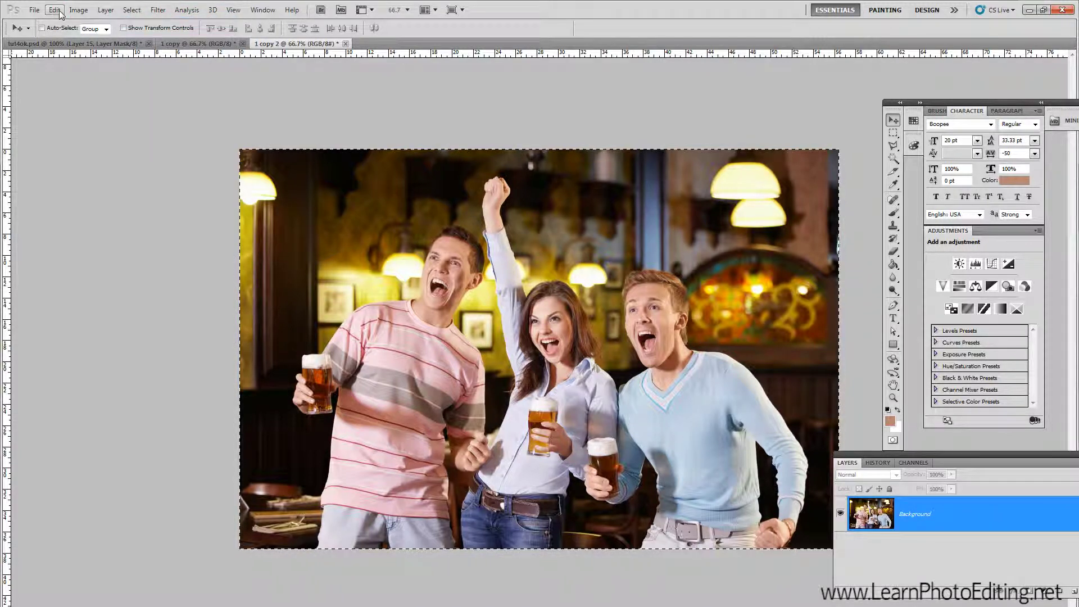
click(54, 10)
click(67, 85)
Paste the copied photo as a new layer over the toned image in 1 copy and set its blend mode to Color
click(171, 44)
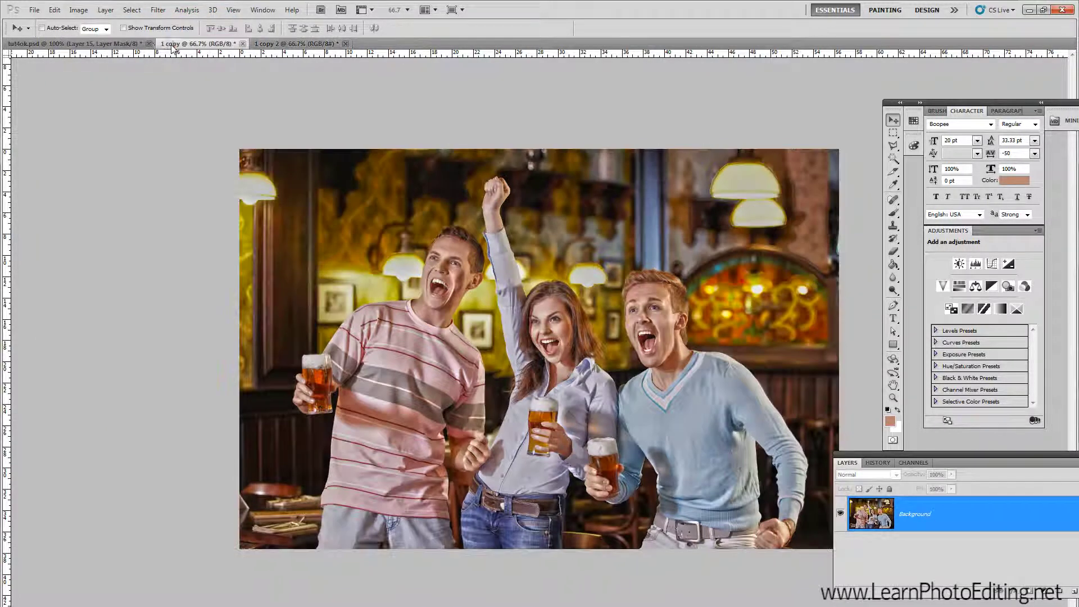
click(54, 9)
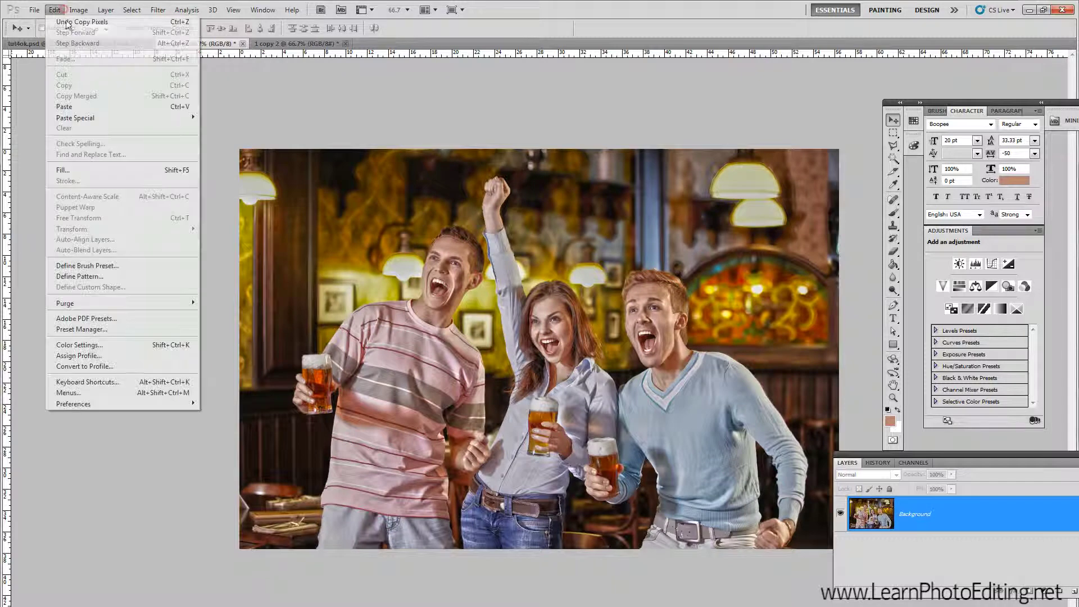
click(84, 106)
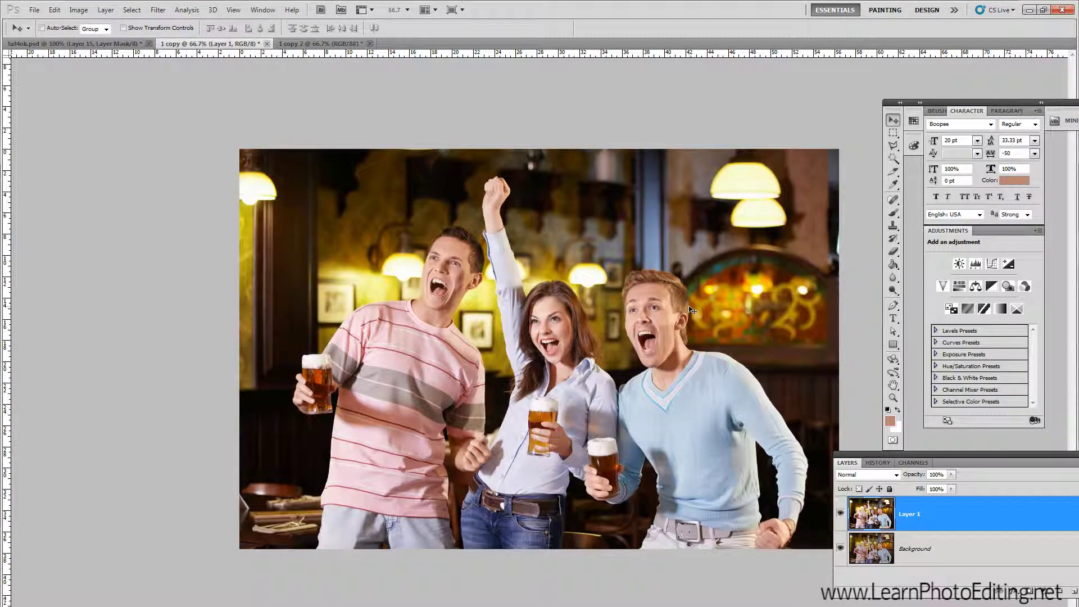
click(894, 475)
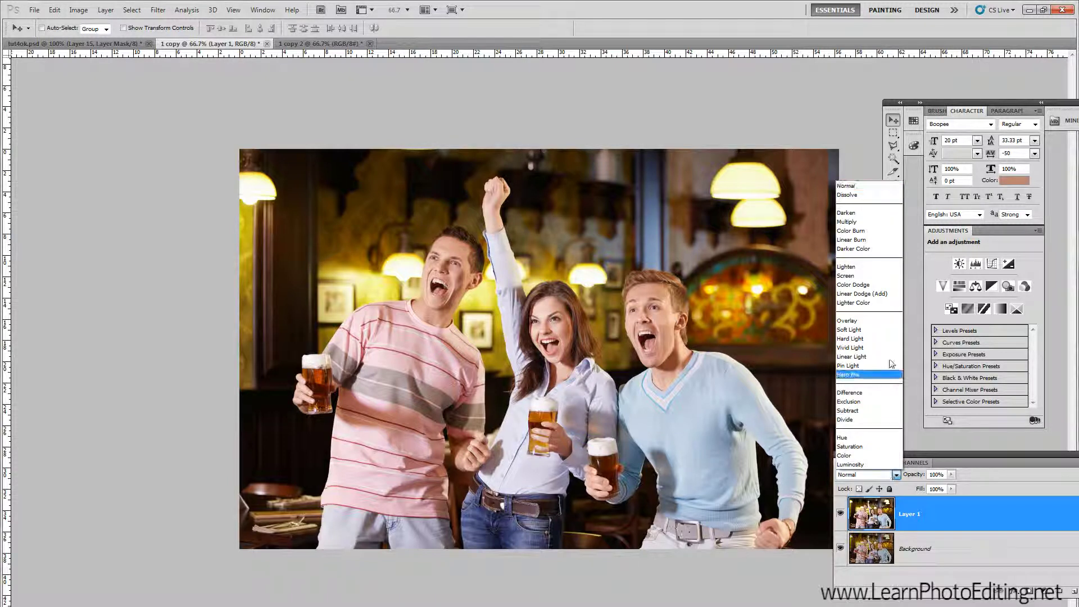
click(874, 453)
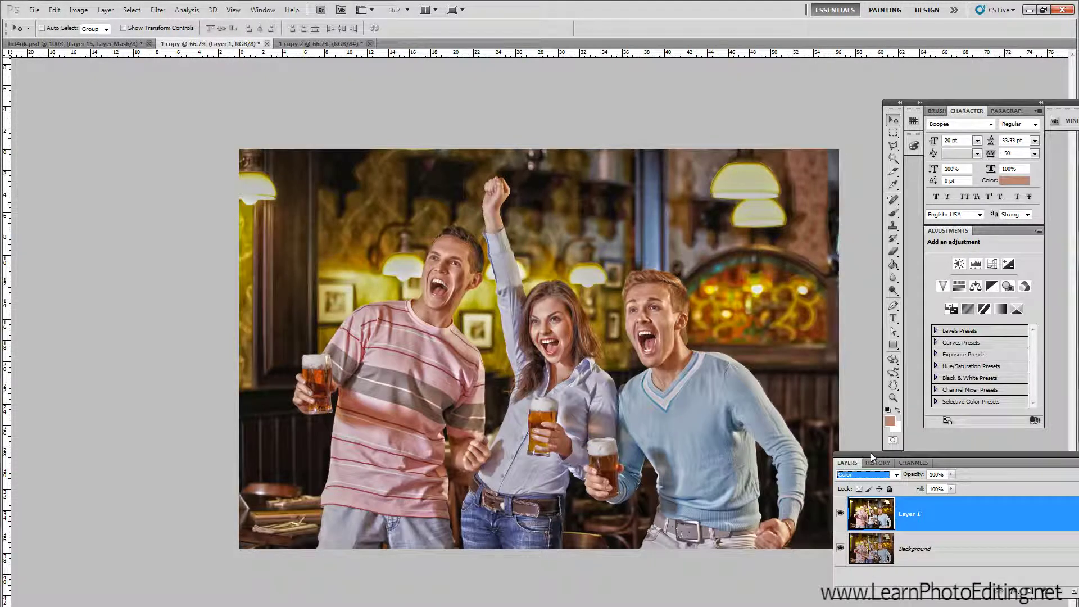
click(841, 514)
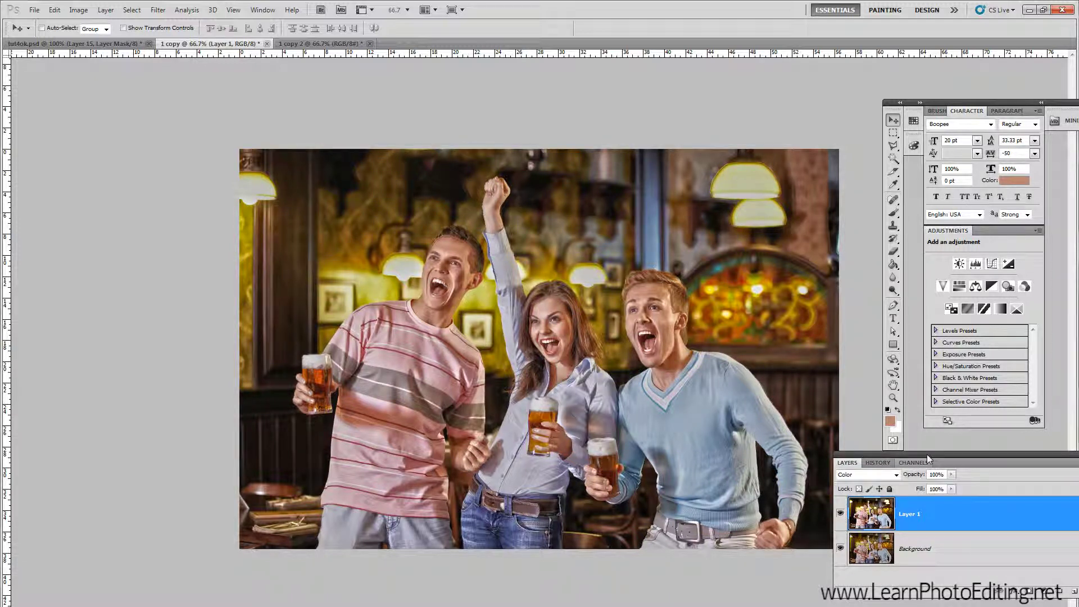
Move the floating panels upward and lengthen the layer list to make room for more layers
drag(956, 103, 953, 52)
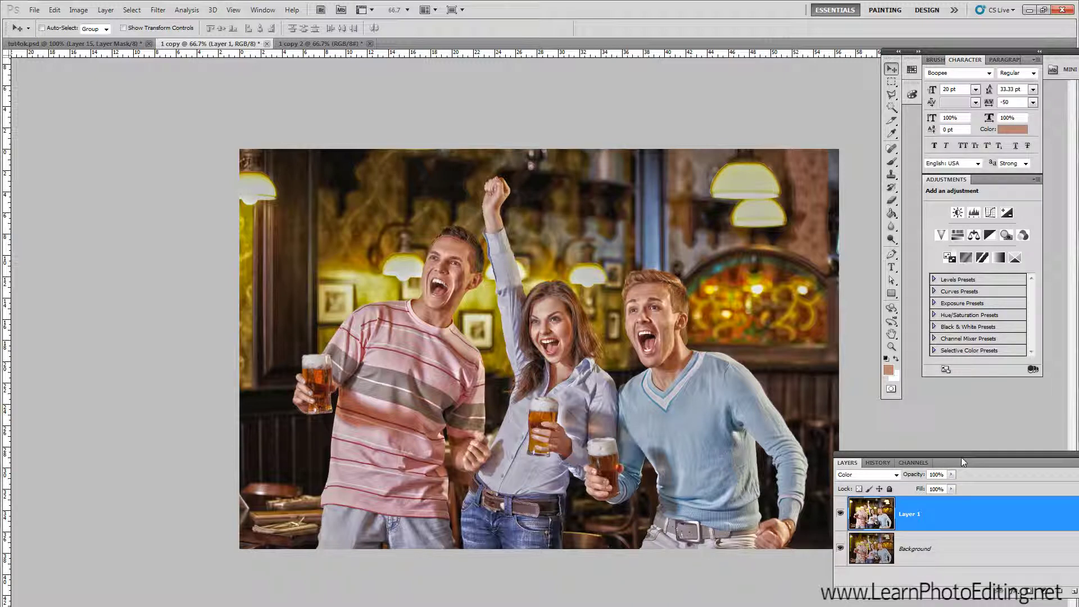
drag(958, 454, 972, 398)
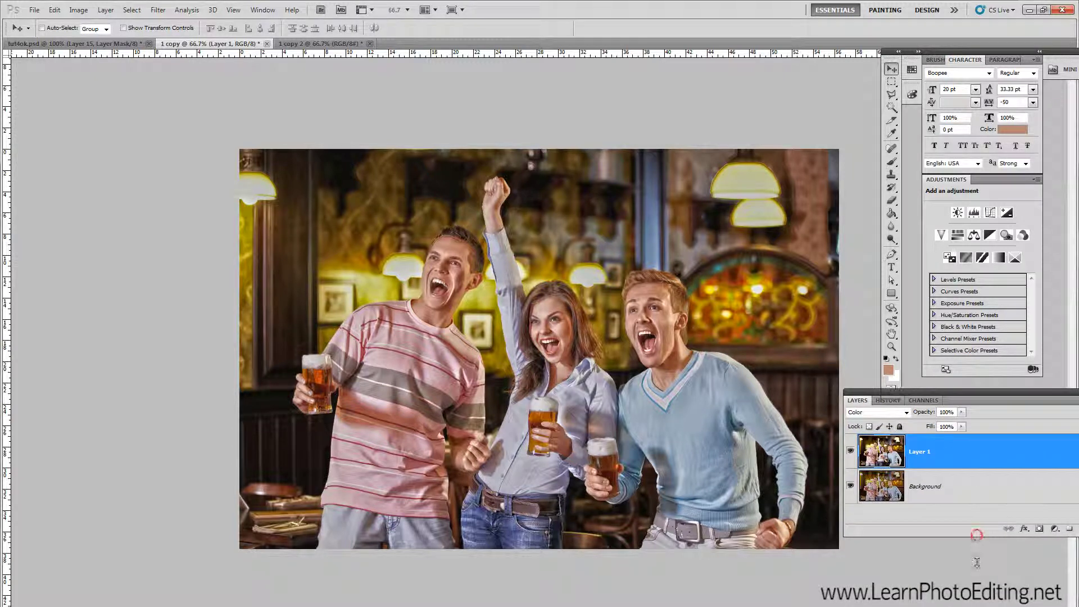
drag(976, 535, 977, 588)
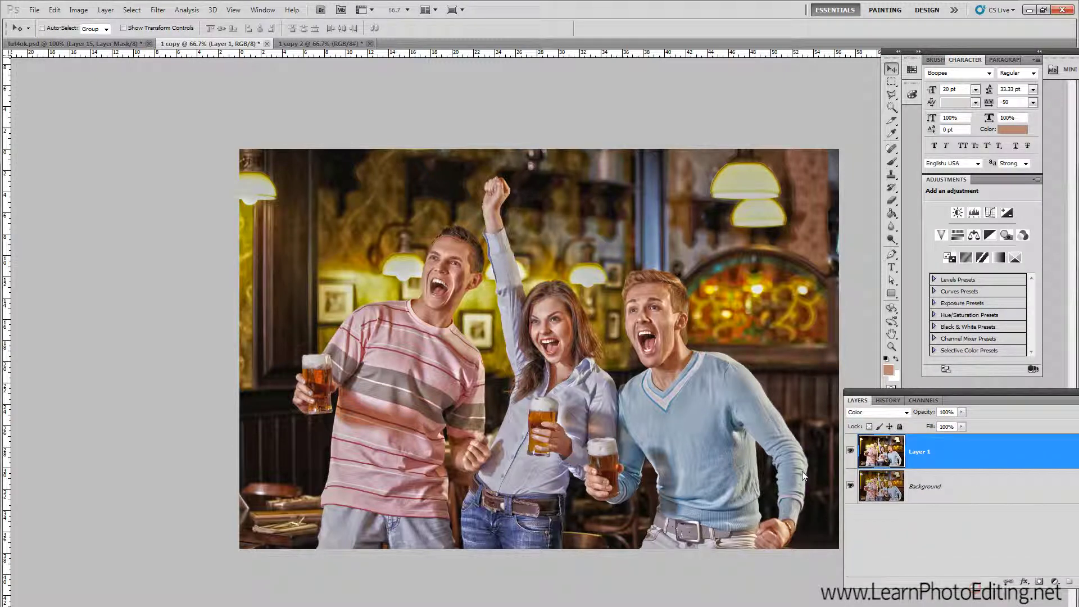
click(78, 9)
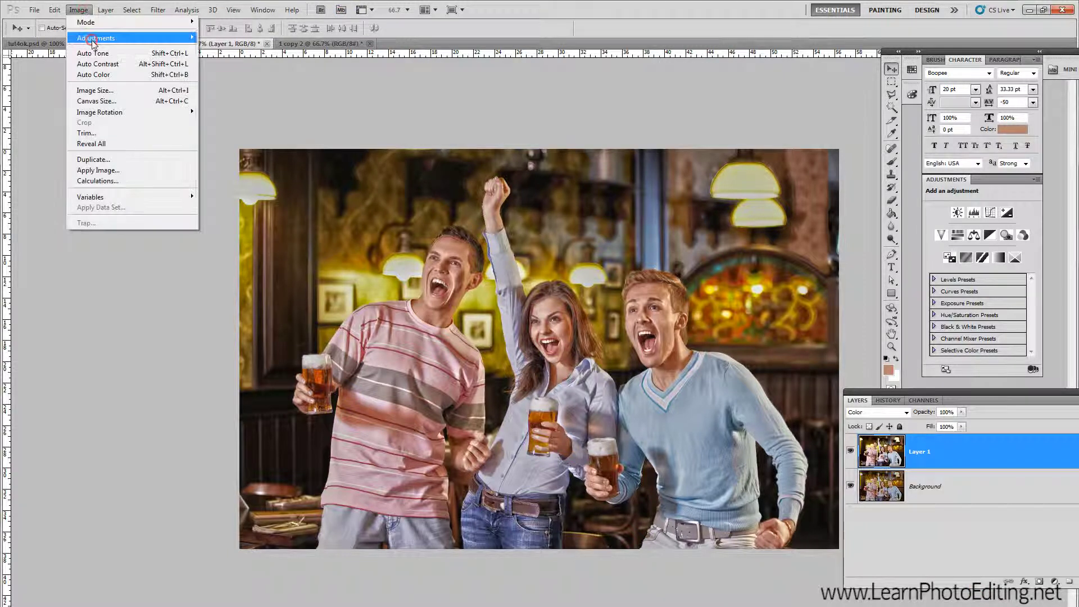
mouse_move(95, 38)
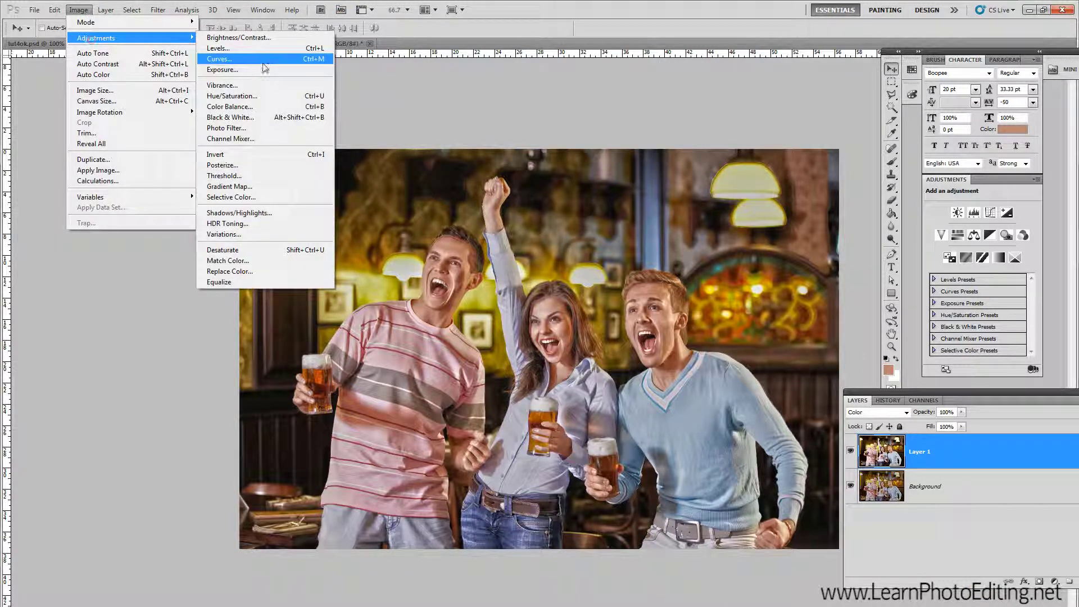
click(265, 106)
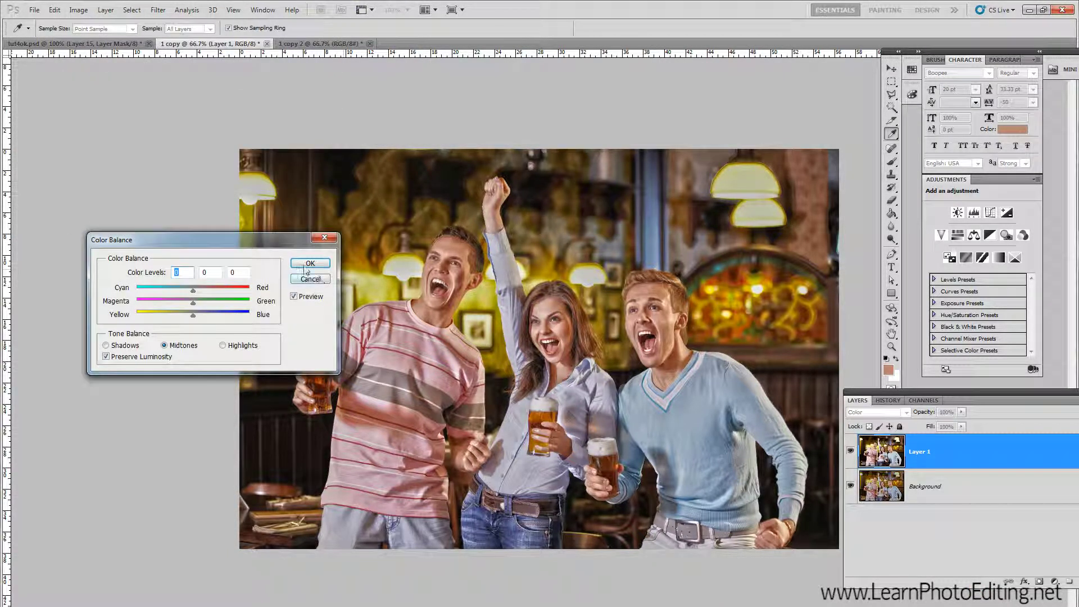
click(310, 279)
Add a Color Balance adjustment layer with default settings above the pasted photo
click(106, 10)
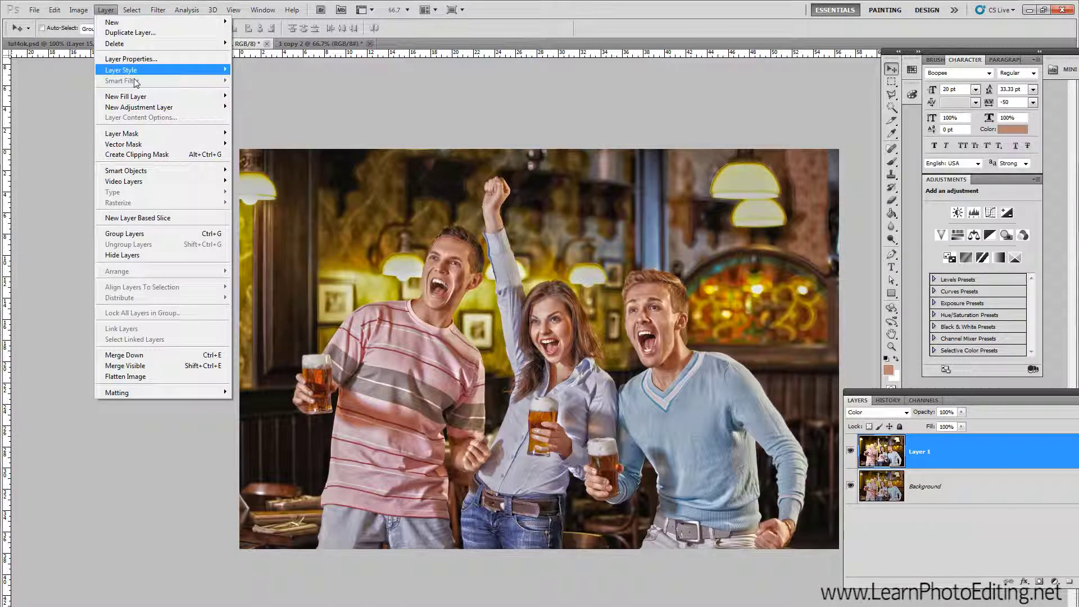
mouse_move(150, 108)
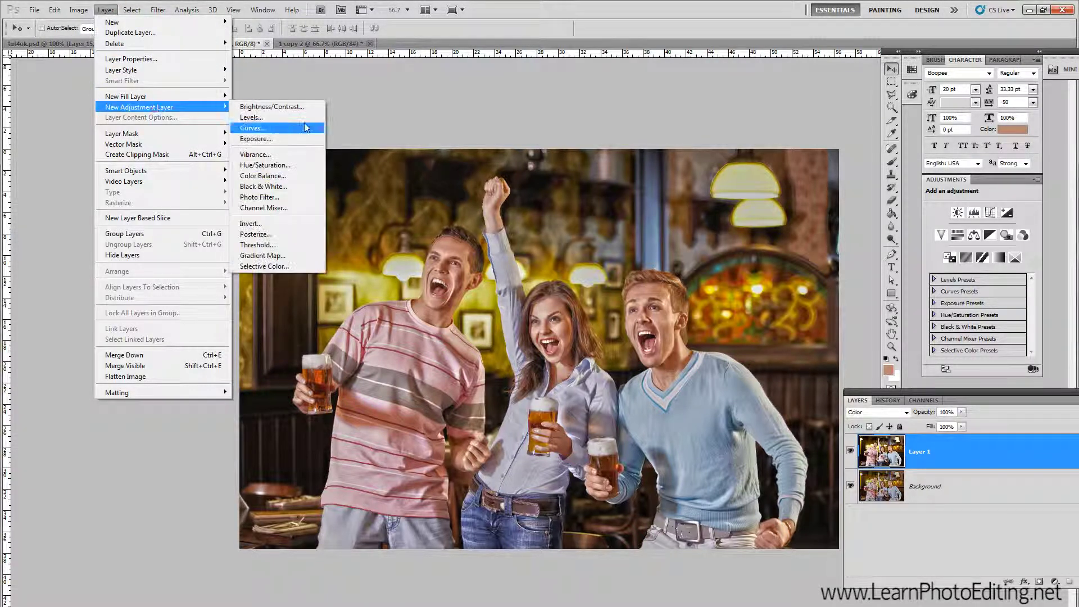
click(288, 176)
click(606, 127)
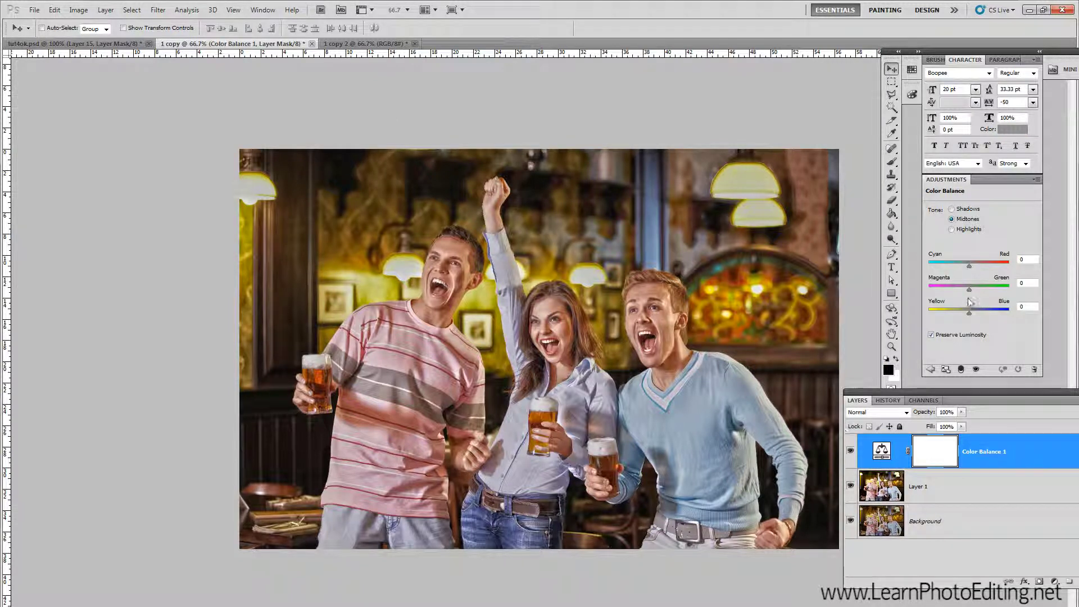
Set the Color Balance midtones to -19 for cyan–red and -20 for magenta–green
click(1025, 259)
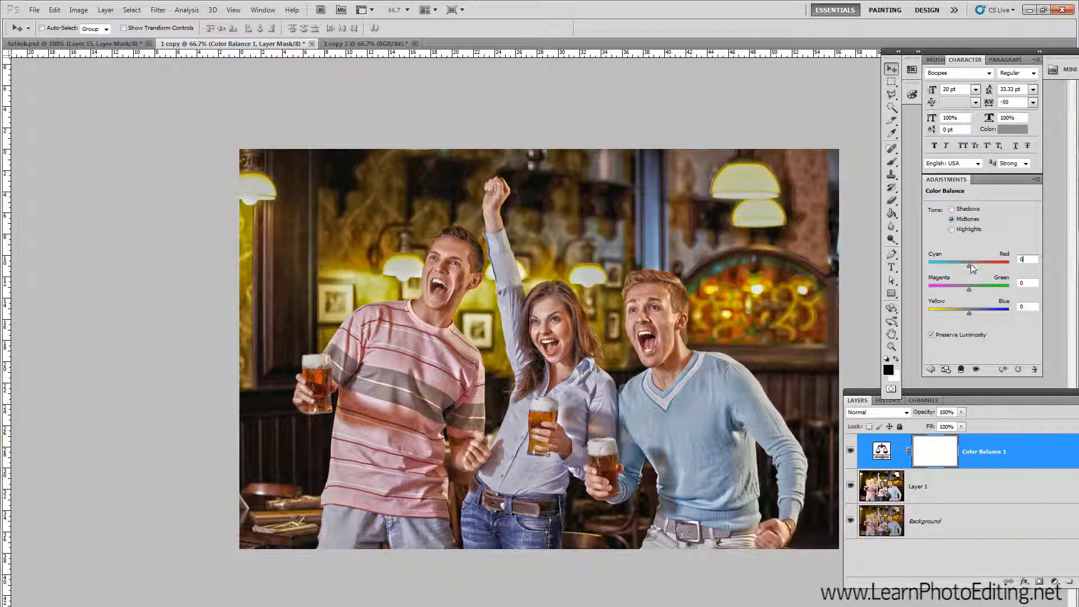
text(-31)
drag(970, 265, 967, 265)
drag(1032, 259, 913, 259)
text(-19)
key(Tab)
text(-20)
drag(1029, 305, 1010, 305)
Set the Color Balance shadows to -9 for cyan–red and 15 for magenta–green
click(952, 209)
drag(1022, 260, 1006, 264)
text(-9)
key(Tab)
text(1522)
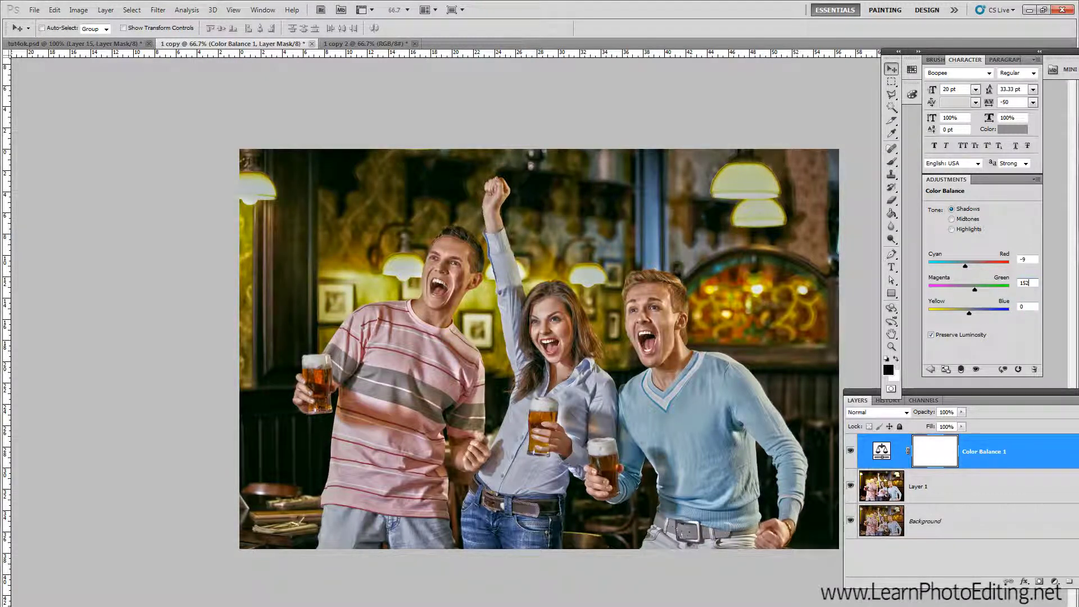
key(BackSpace)
drag(1024, 284, 1020, 308)
Set the Color Balance highlights to -5, -5 and -8, and compare the image with and without the adjustment layer
click(964, 229)
drag(976, 256, 937, 260)
text(-5)
drag(1026, 281, 937, 313)
text(-5)
click(1023, 305)
text(-8)
click(851, 453)
click(851, 453)
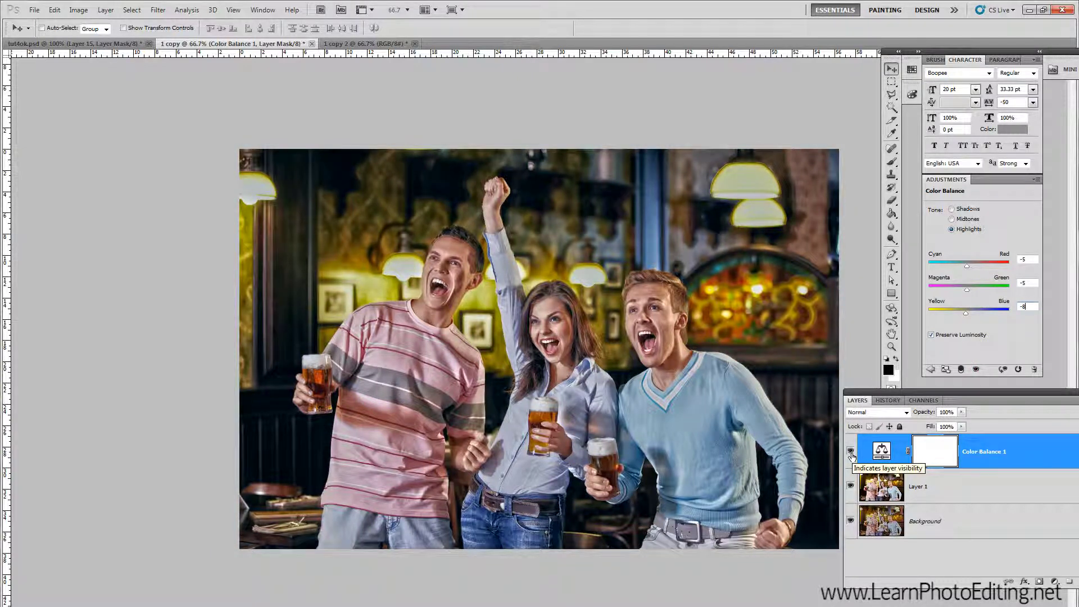
Add a Selective Color adjustment layer above the Color Balance layer and target its Neutrals
click(105, 9)
mouse_move(146, 106)
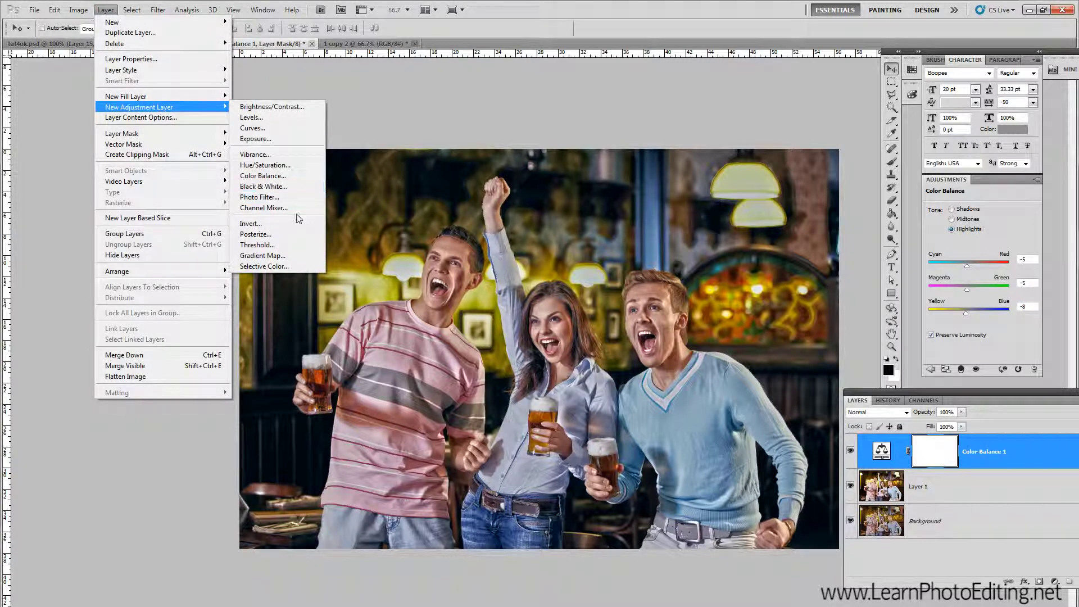
click(285, 267)
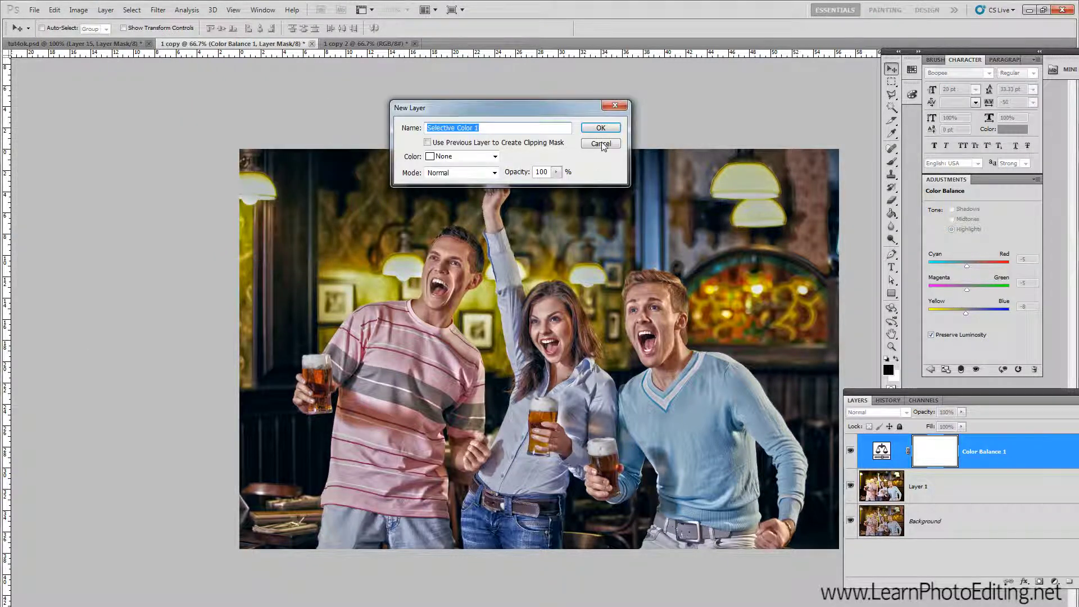
click(598, 127)
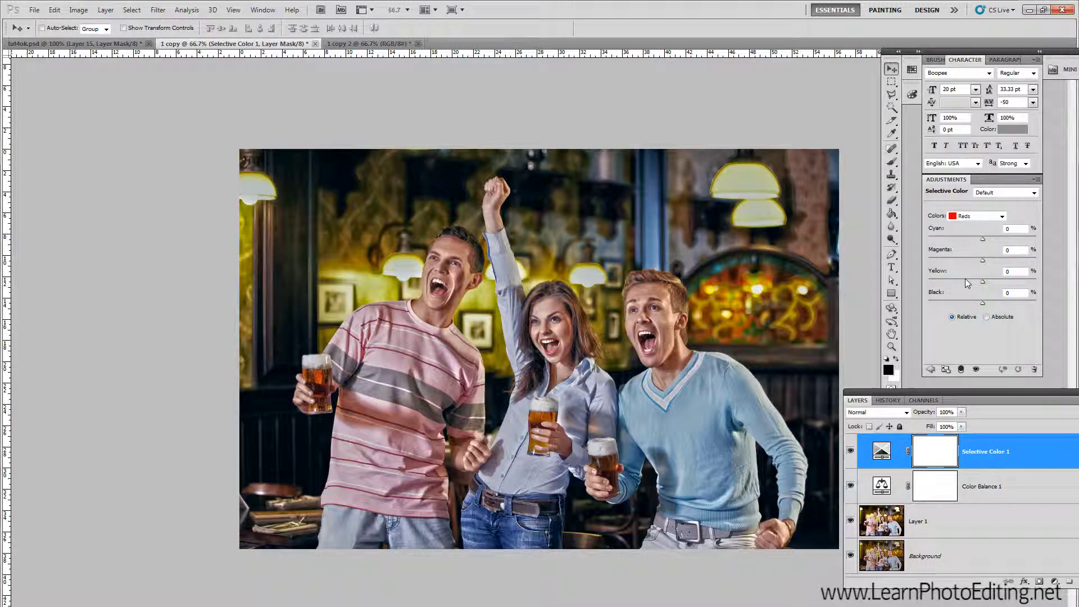
click(979, 217)
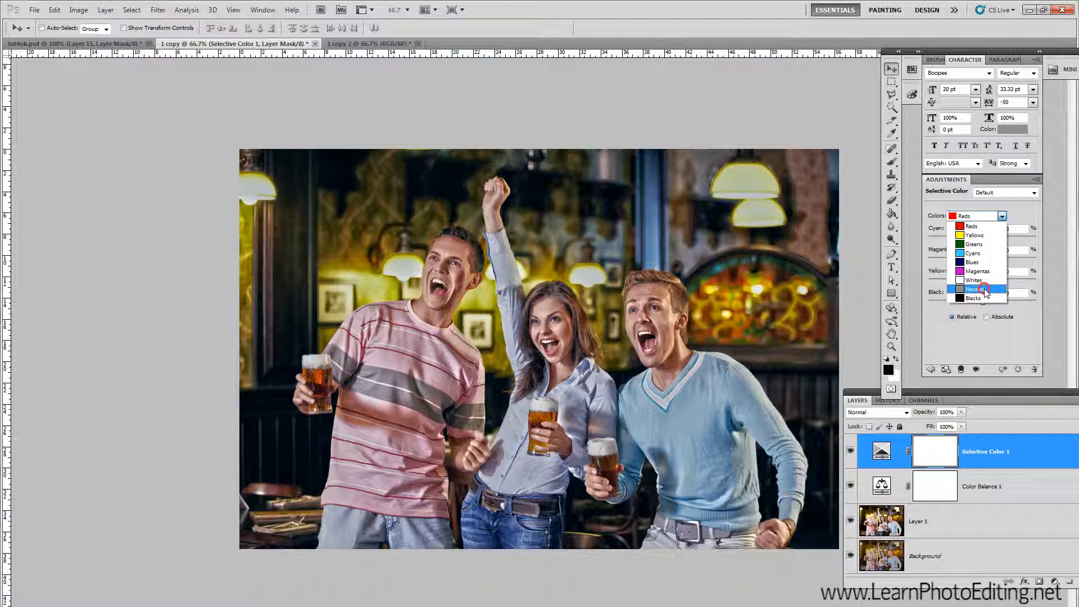
click(985, 289)
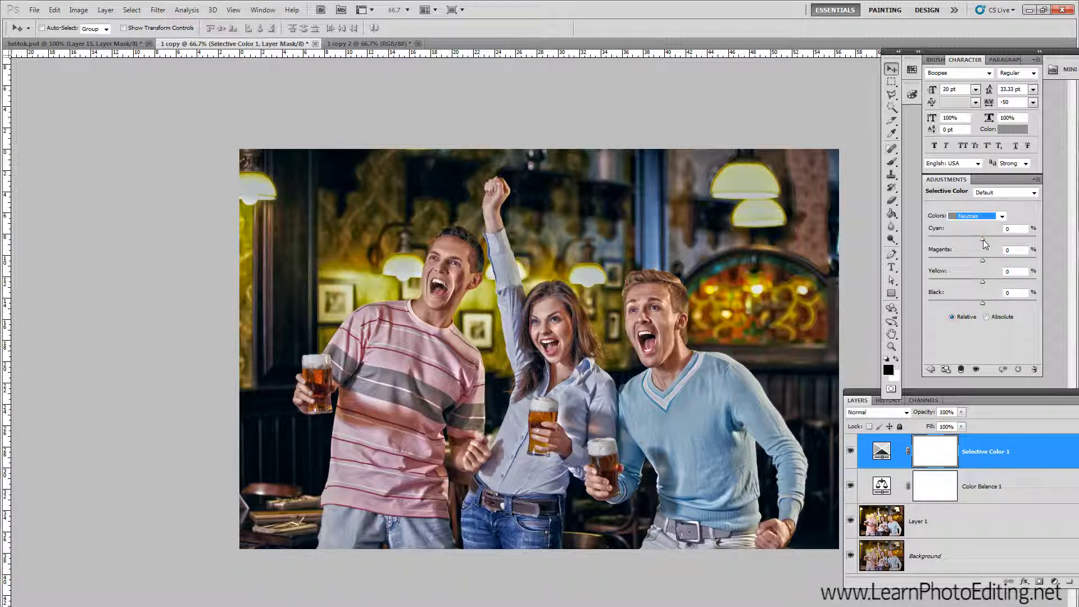
Try -19% cyan for the neutrals, and set it to 1% instead
click(1014, 228)
text(-19)
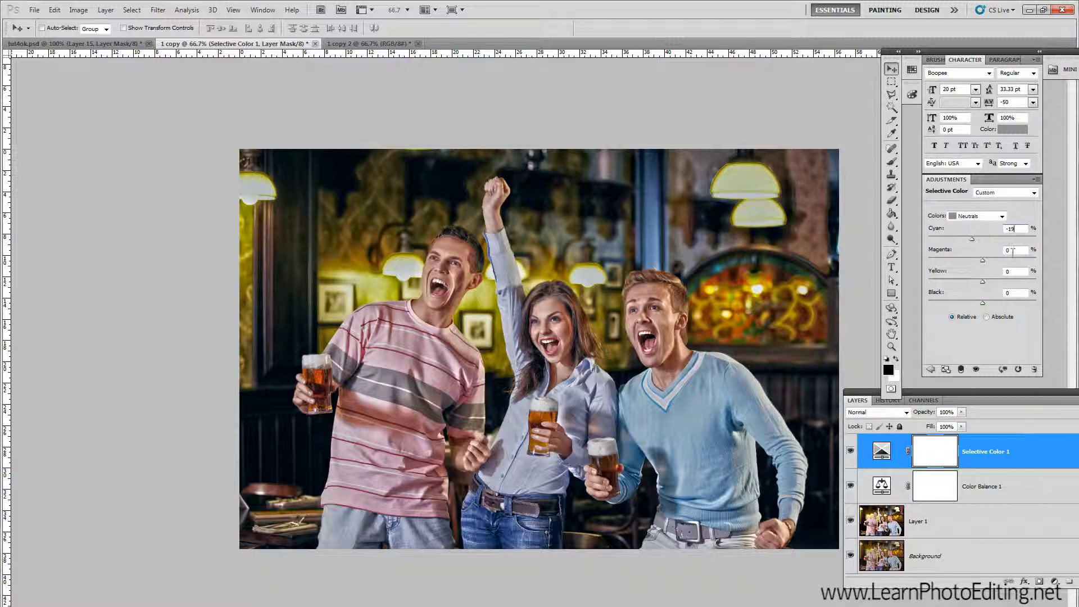
key(Tab)
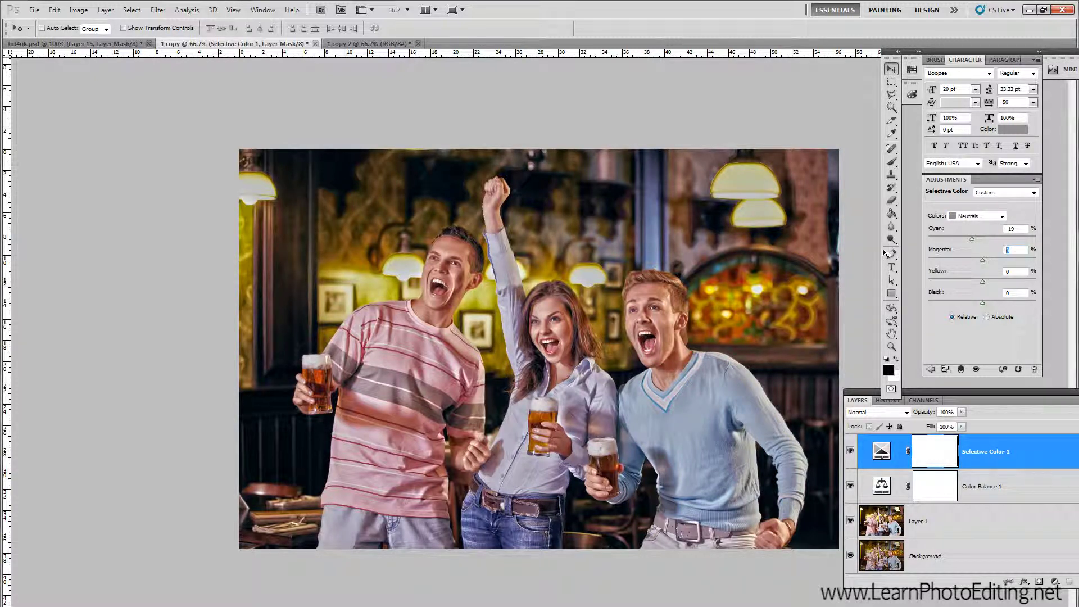
double_click(1019, 227)
text(0)
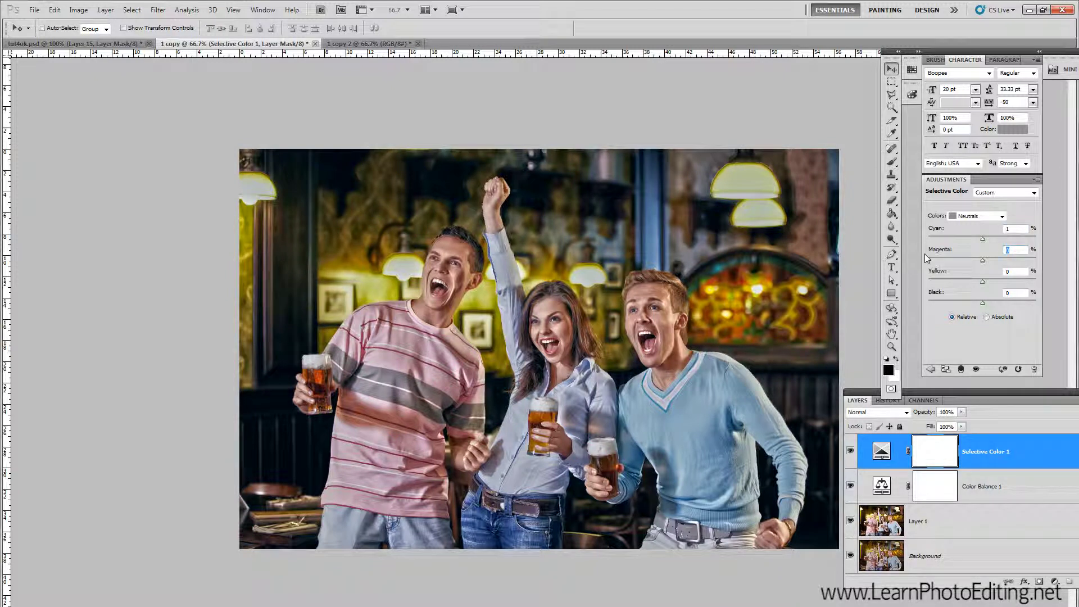
Set the Selective Color neutrals to -8% magenta, -10% yellow and -6% black
text(-8)
click(1013, 272)
text(-10)
key(Tab)
text(-6)
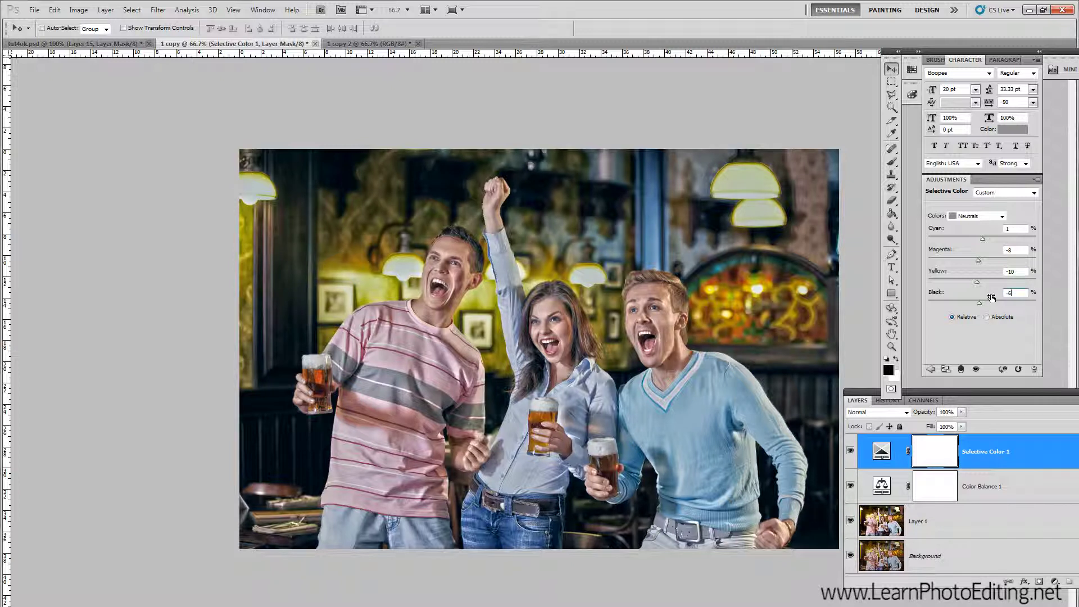
Target the Blacks in the Selective Color adjustment and set their cyan to 8%
click(981, 215)
click(975, 298)
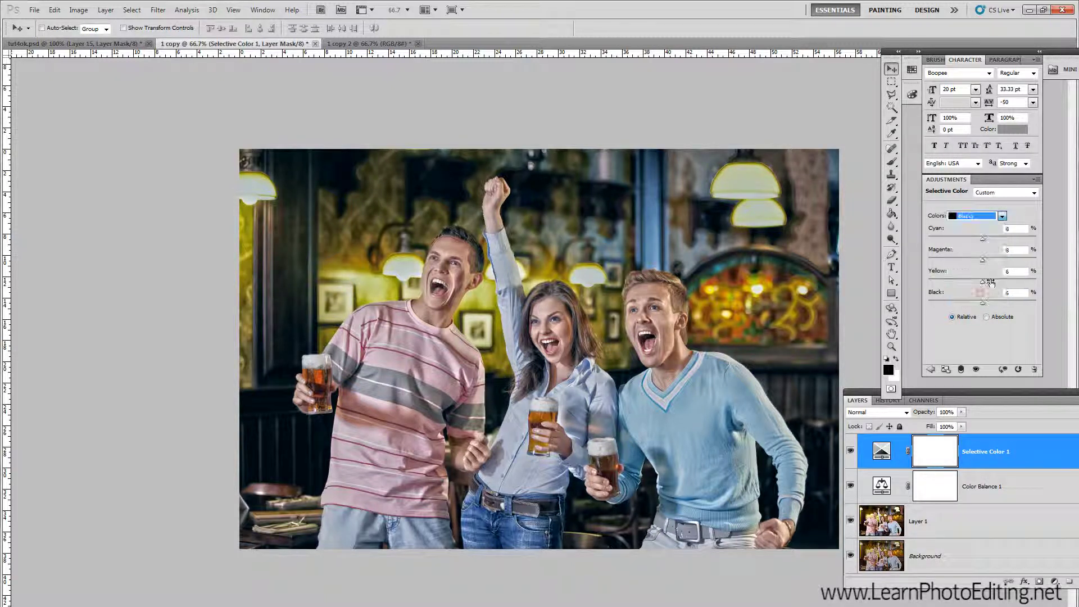
click(1020, 229)
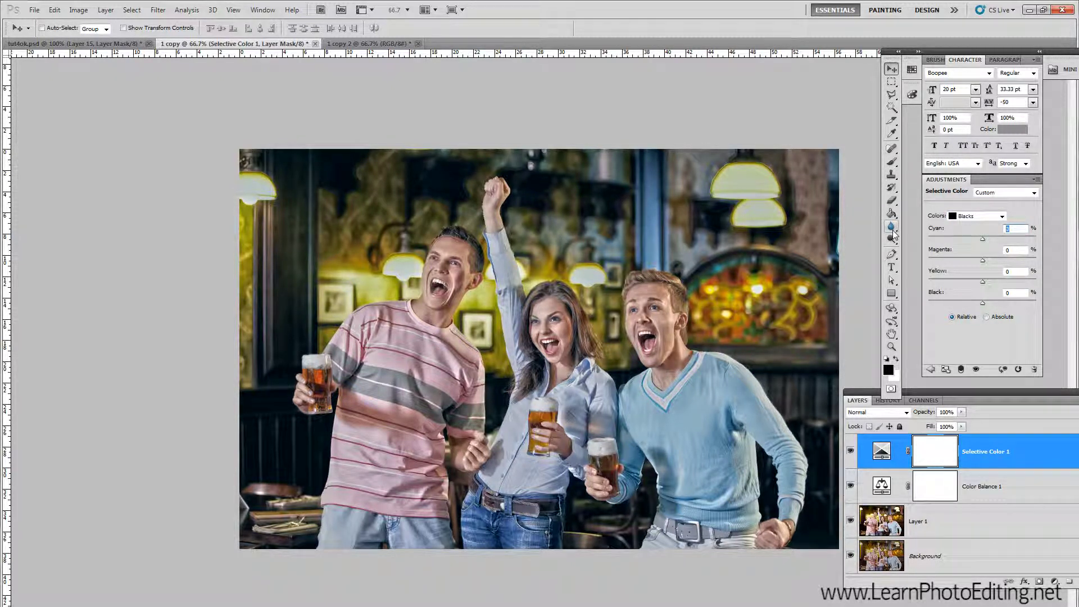
text(8)
Set the Selective Color blacks to 6% magenta, 13% yellow and 13% black
click(1017, 250)
text(61)
click(1019, 271)
text(-59)
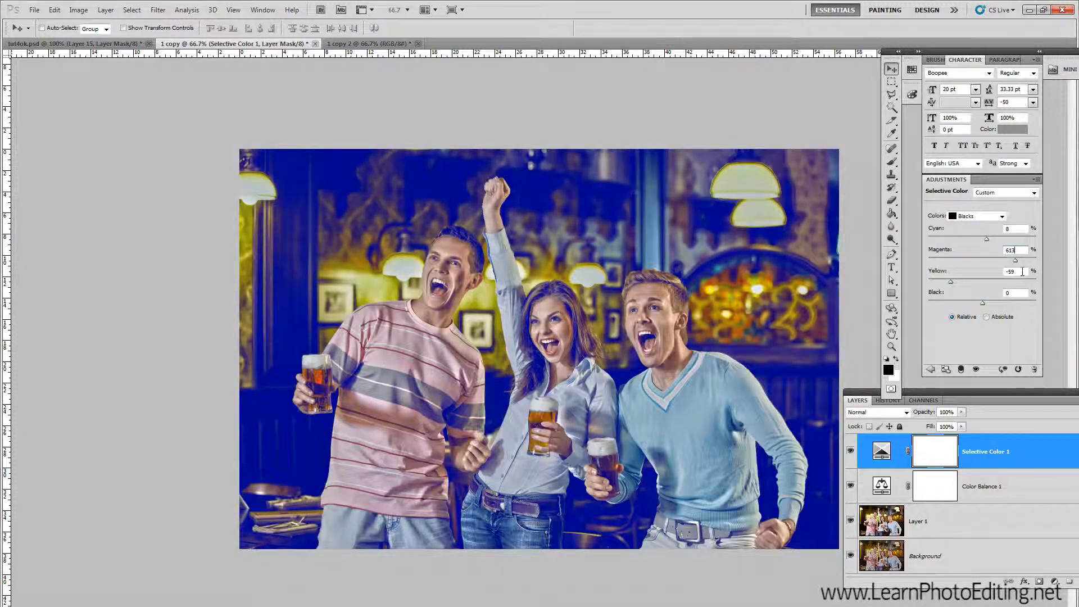
drag(1018, 250, 992, 273)
text(6)
text(1)
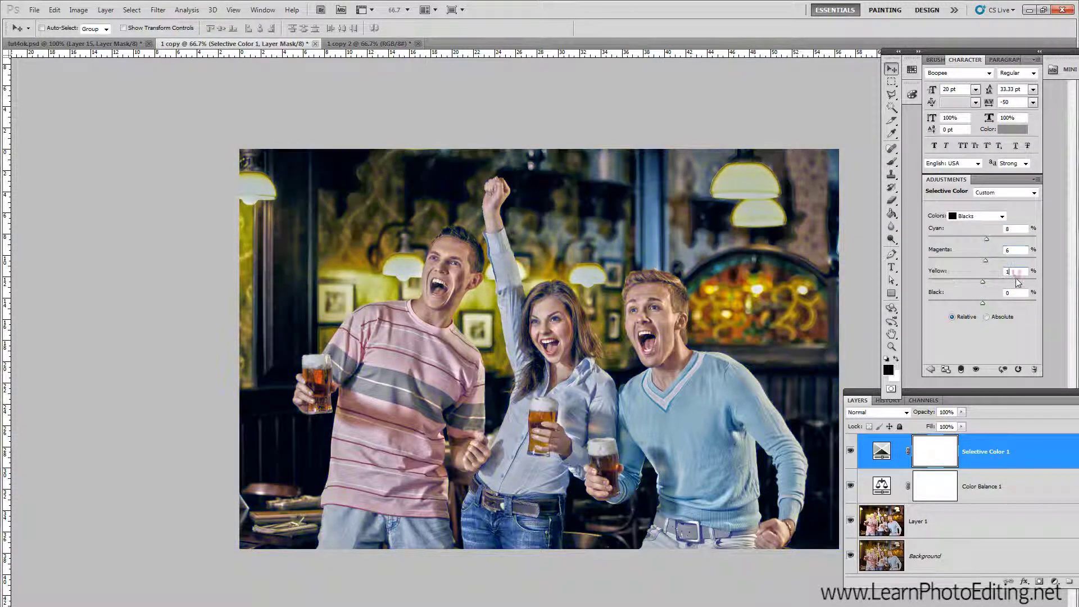
text(3)
click(1006, 294)
text(13)
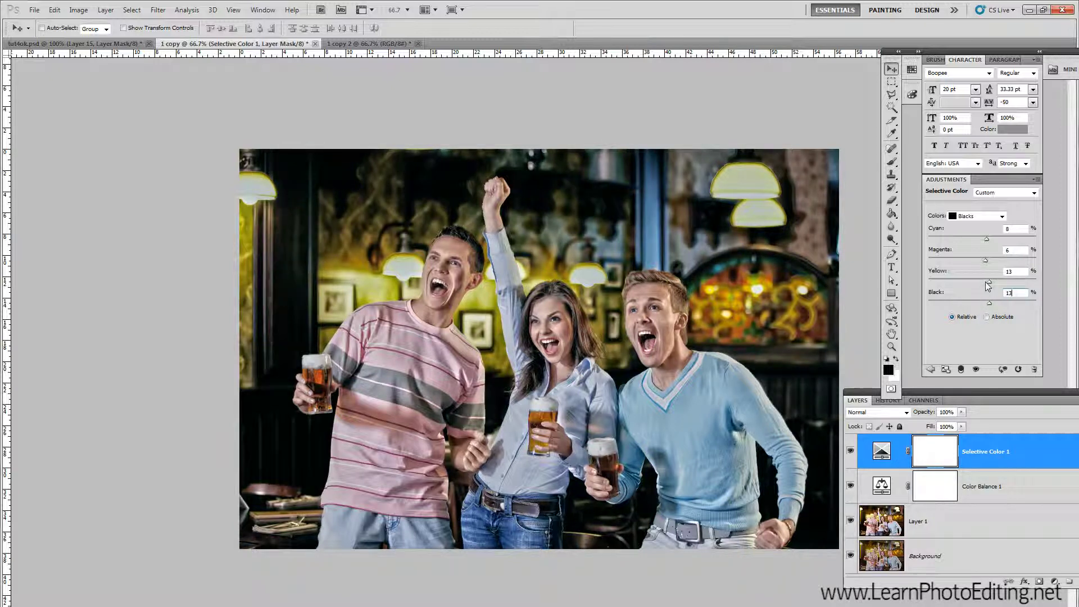
Compare the image with and without the Selective Color layer, and set the layer's opacity to 50%
click(850, 451)
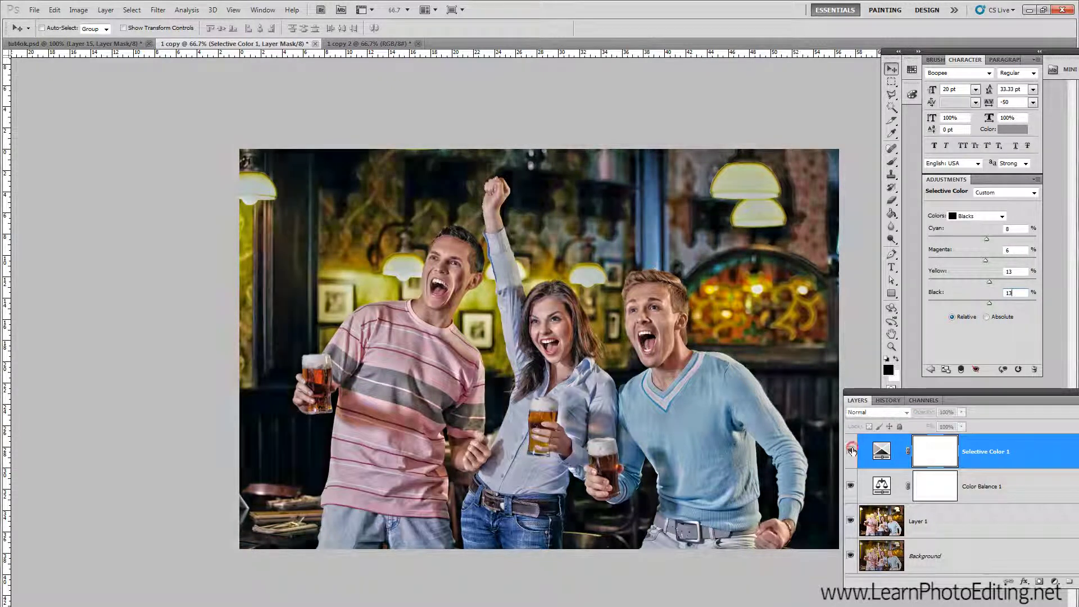
click(851, 451)
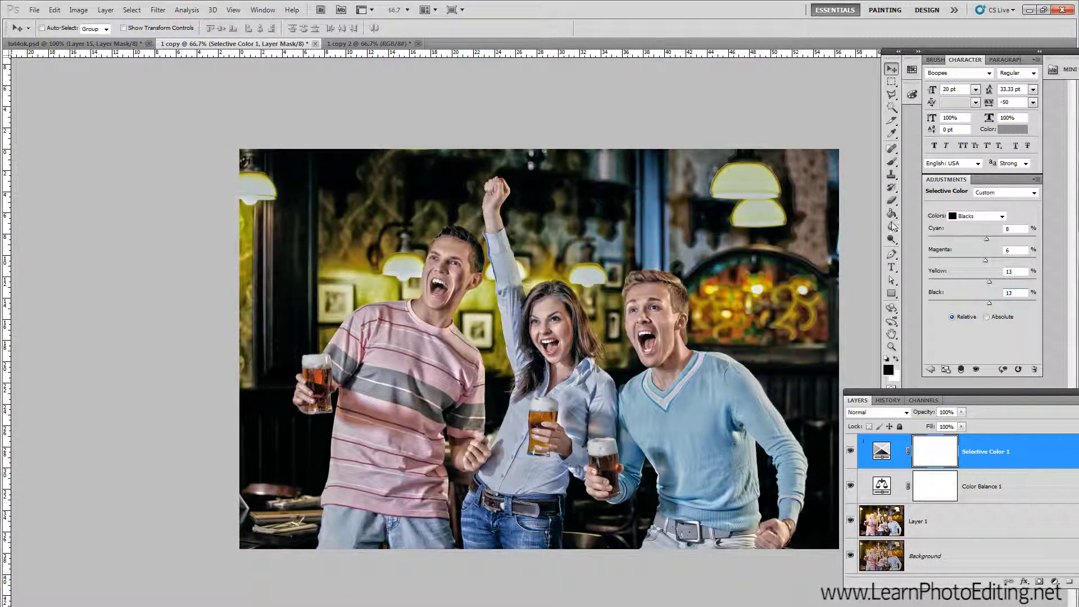
click(946, 412)
key(Return)
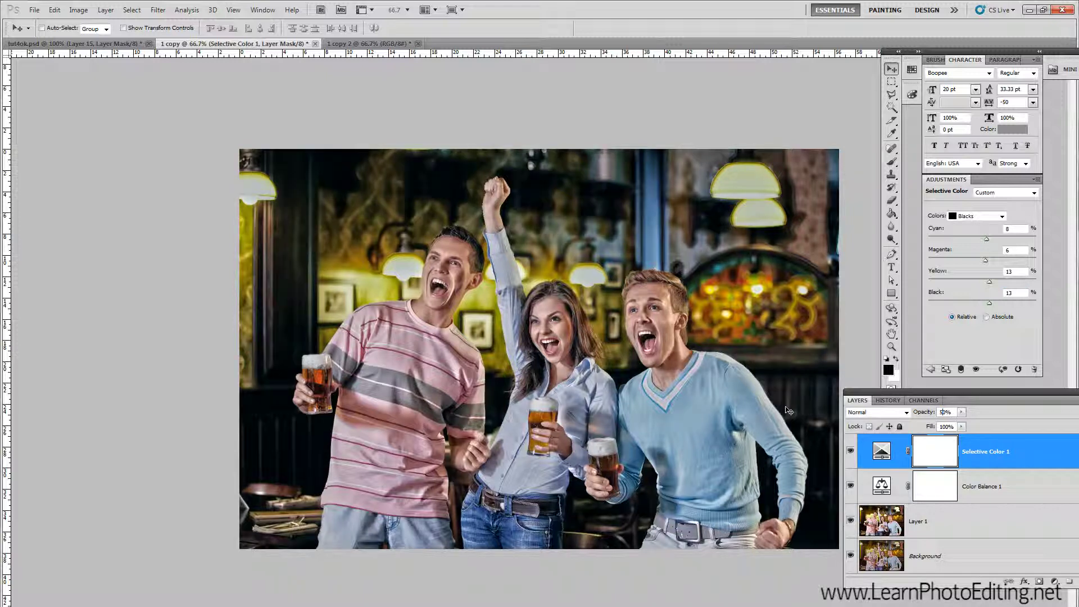
click(850, 451)
Move the floating panel group clear of the photo, and make the Layers panel narrower and taller
drag(928, 391, 925, 441)
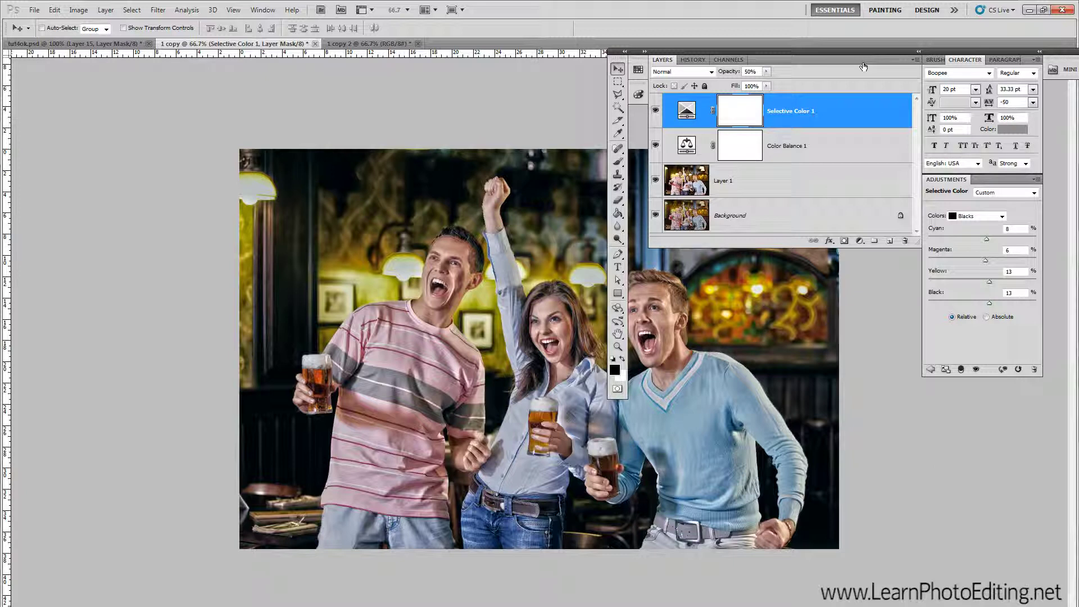
drag(936, 65, 980, 117)
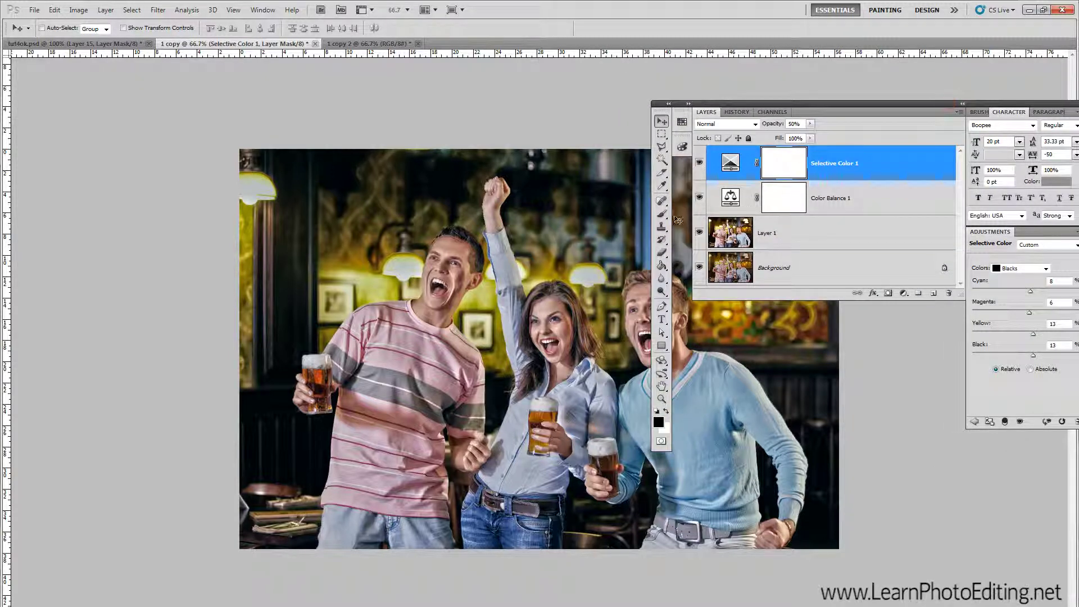
mouse_move(694, 214)
mouse_down()
mouse_move(794, 215)
mouse_move(684, 216)
mouse_up()
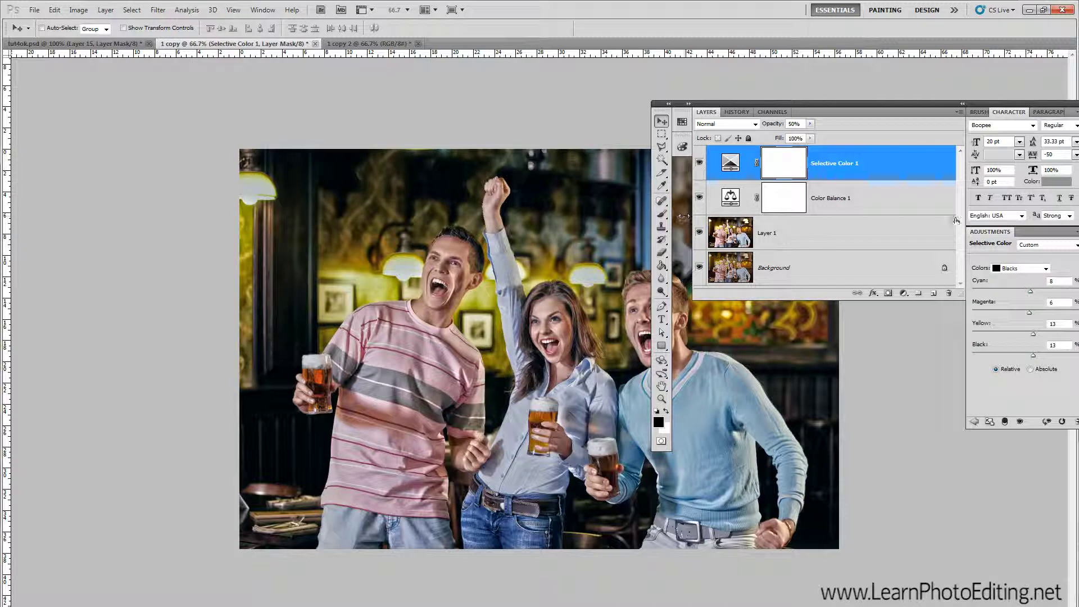
drag(965, 218, 827, 217)
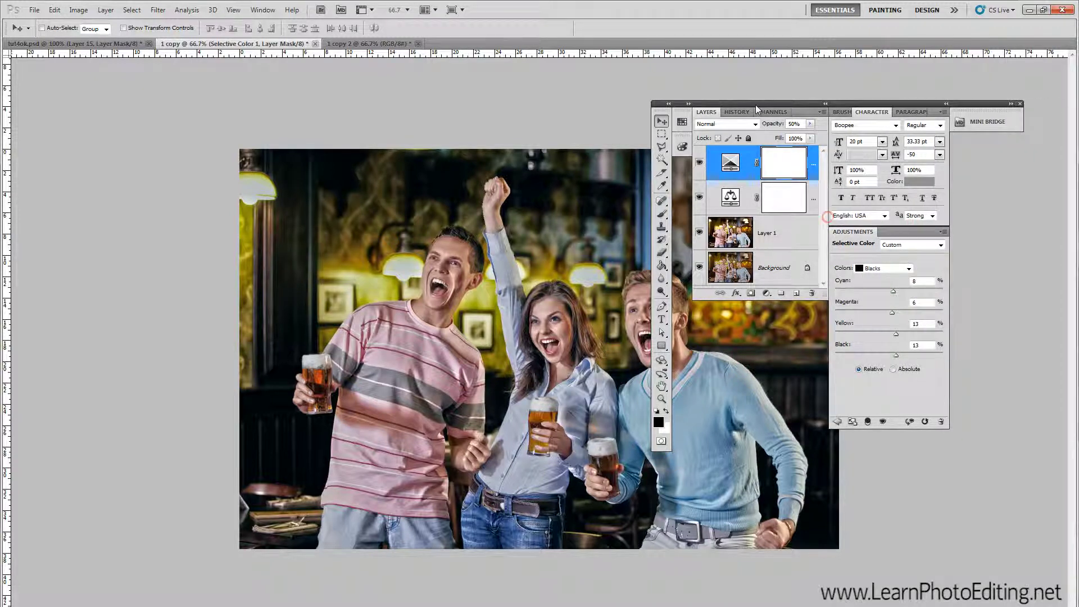
drag(764, 103, 955, 93)
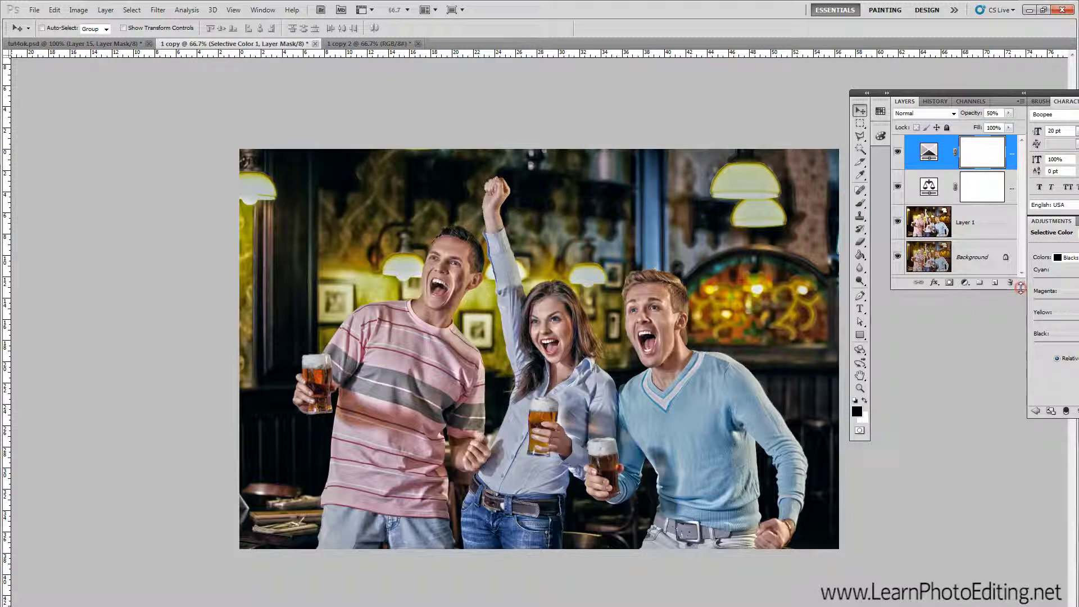
drag(1021, 291, 1035, 523)
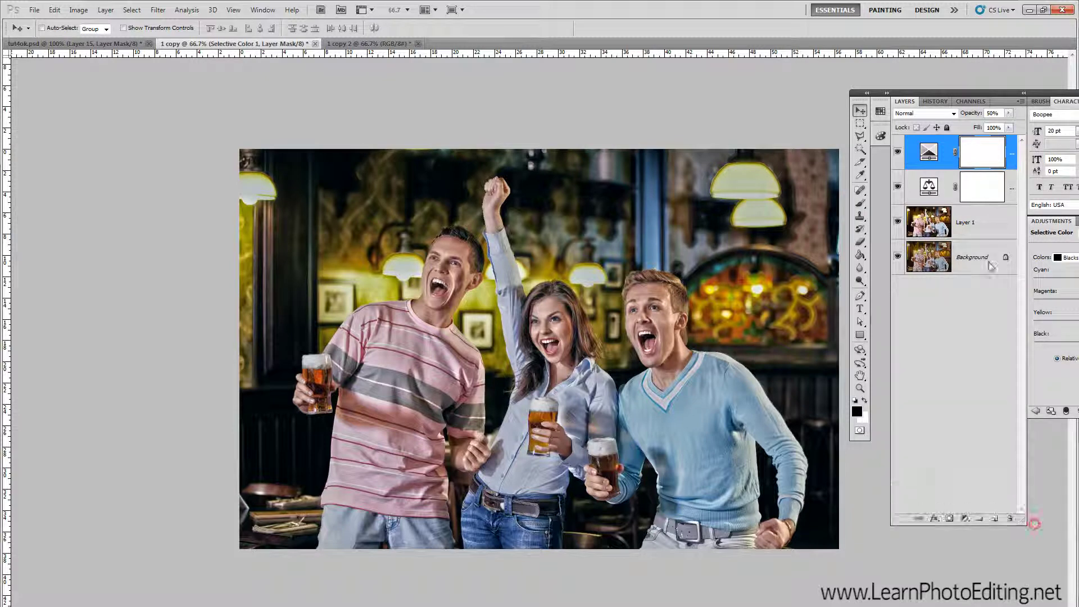
Flatten Layer 1 and both adjustment layers into the Background
click(959, 263)
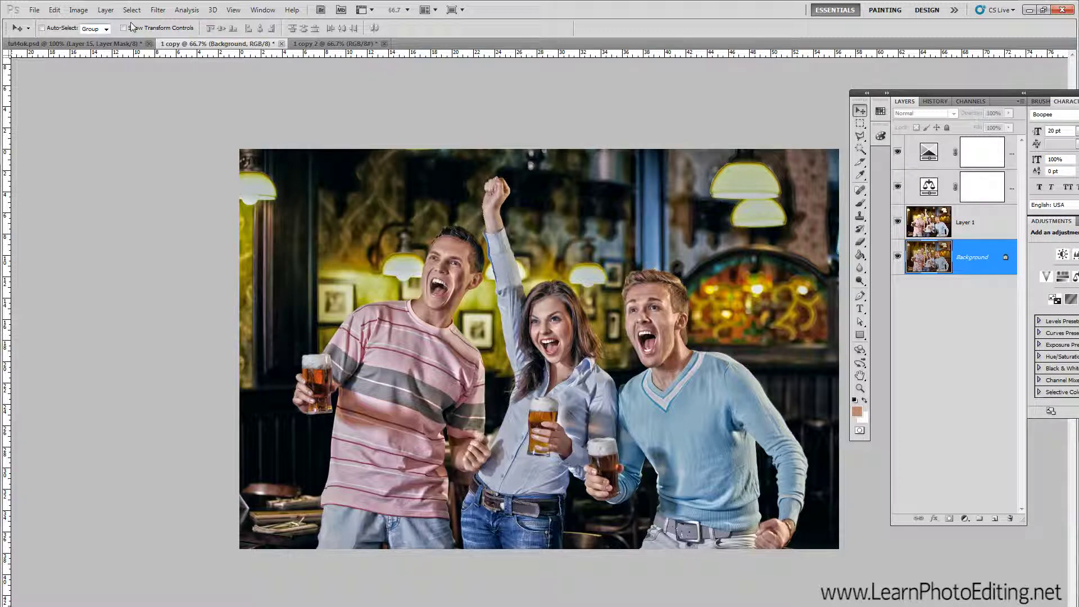
click(106, 10)
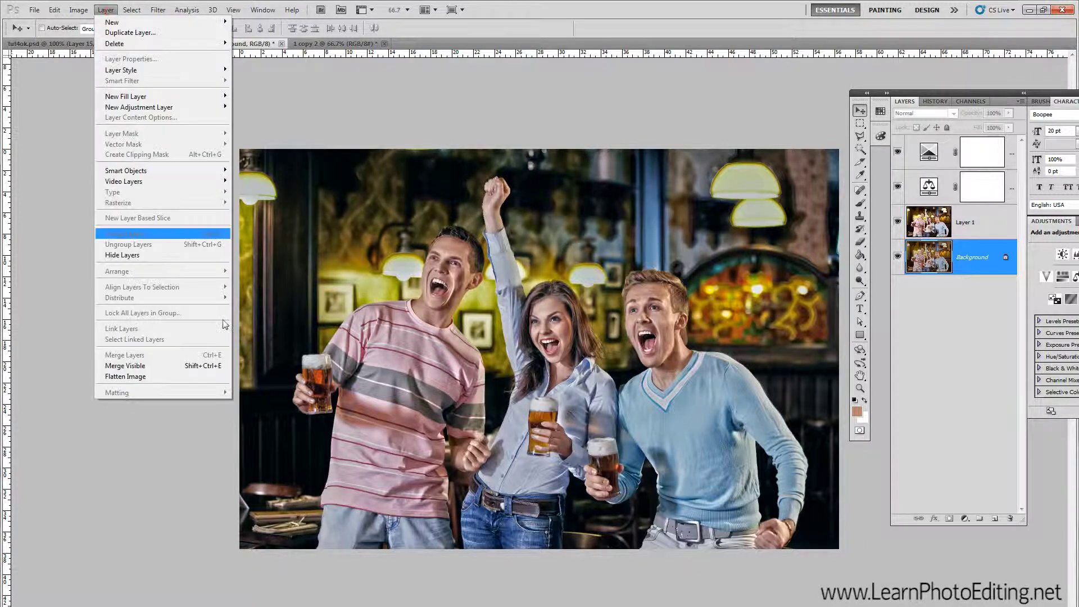
click(161, 376)
Duplicate the flattened Background layer and set the copy to Soft Light blending at 20% opacity
click(106, 11)
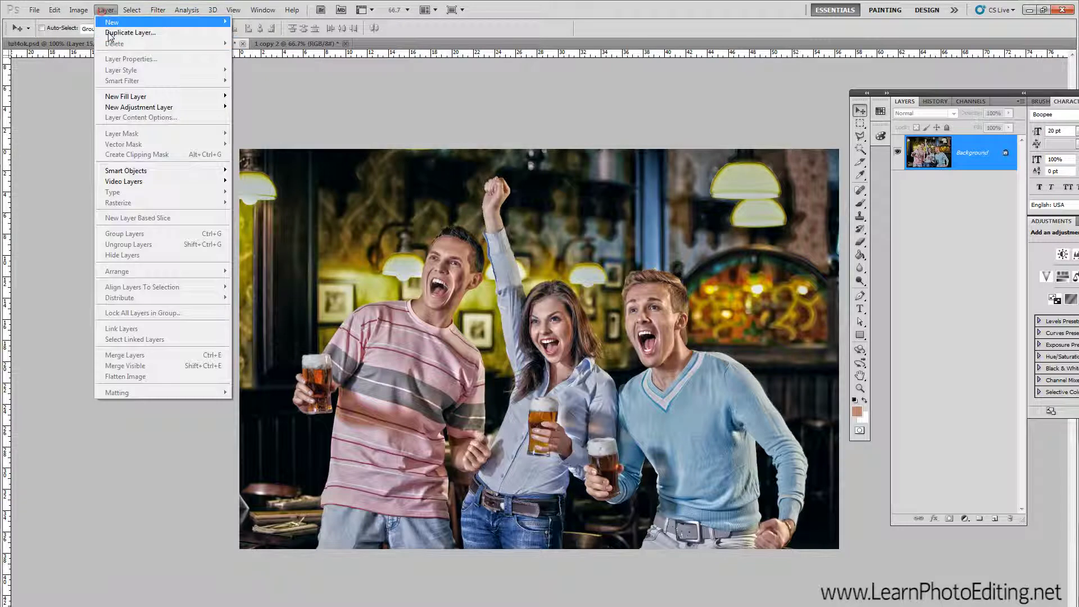
click(127, 32)
click(429, 139)
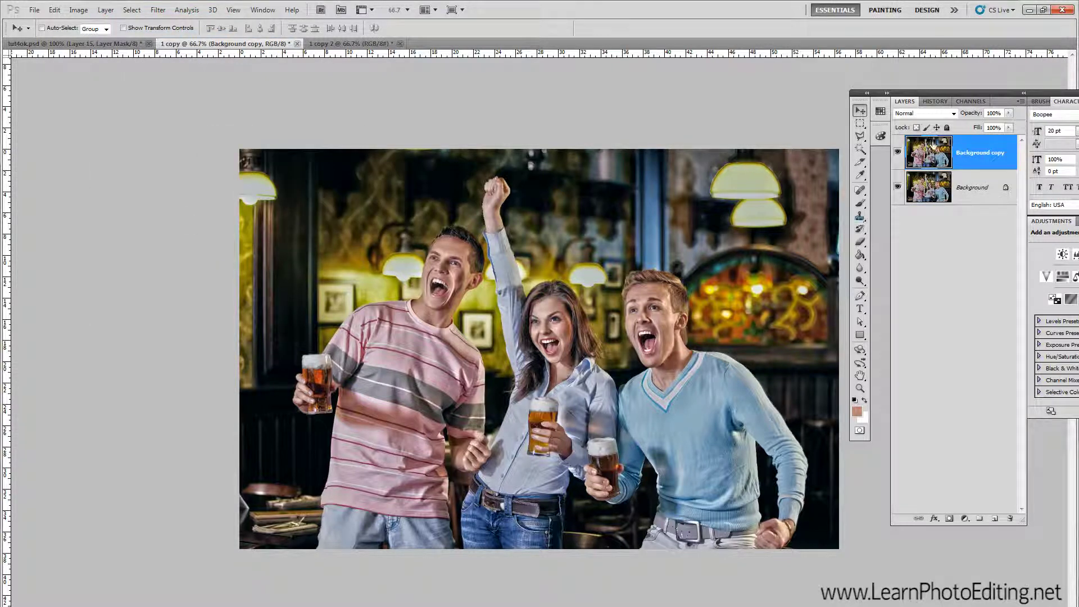
click(930, 114)
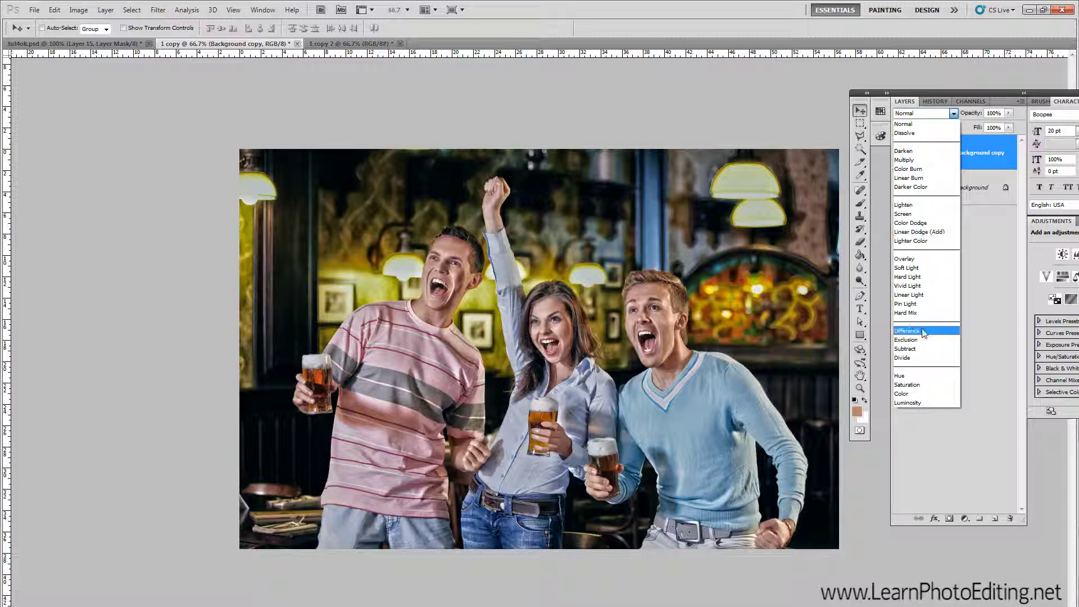
click(926, 268)
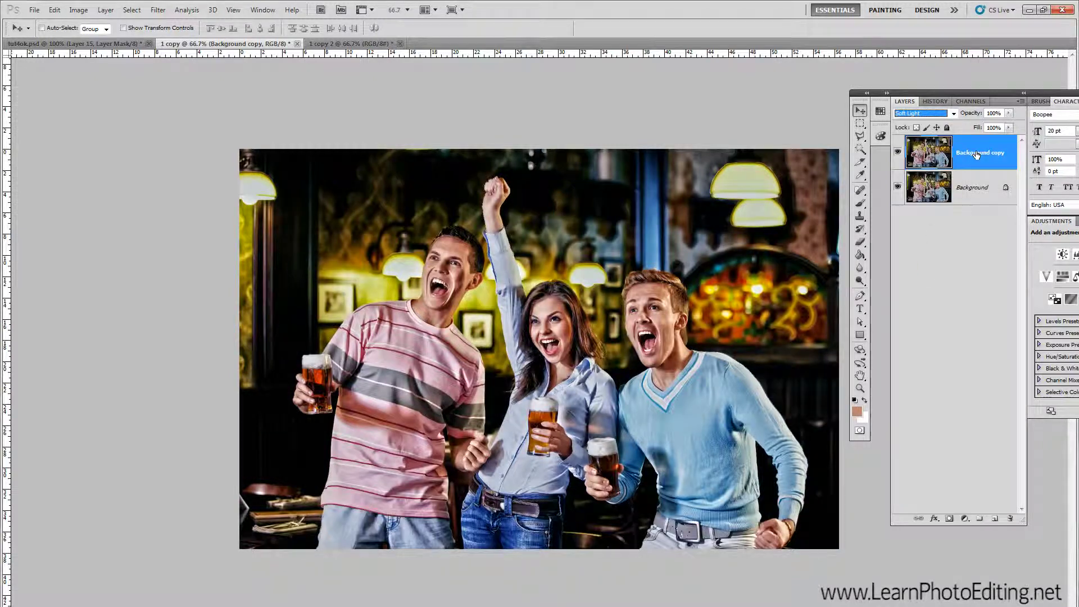
click(991, 113)
text(20)
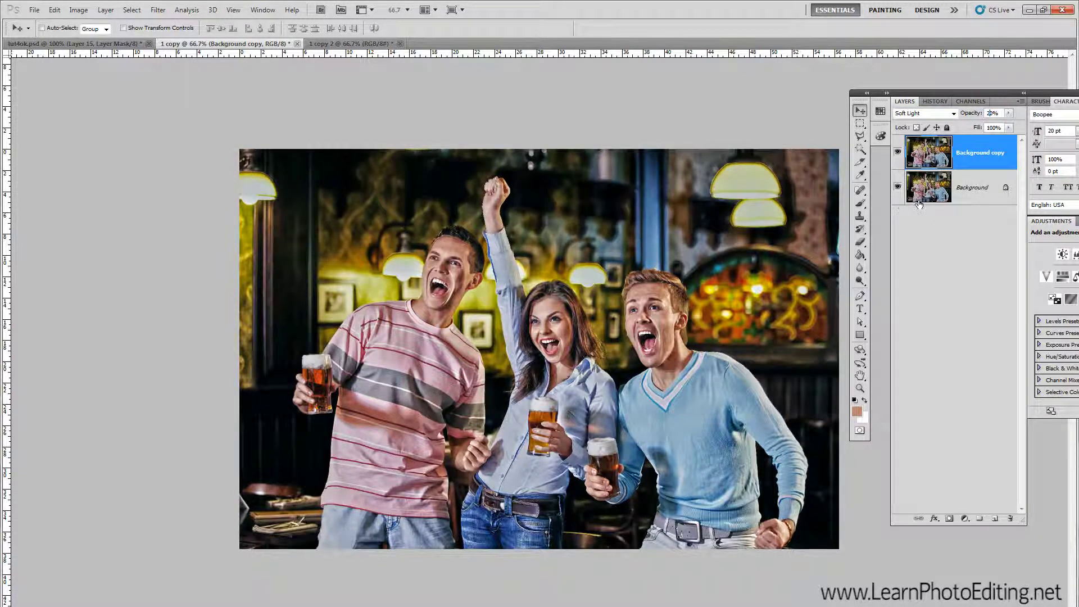
Compare the image with and without the Soft Light copy, and flatten the image again
click(898, 152)
click(898, 153)
click(898, 152)
click(898, 152)
click(898, 153)
click(106, 9)
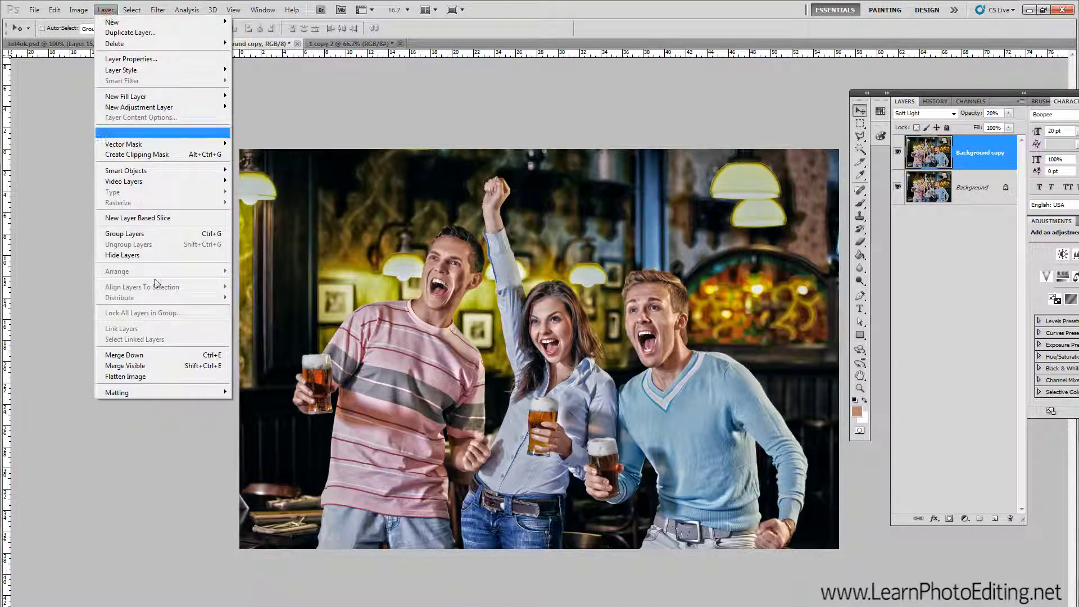
click(165, 377)
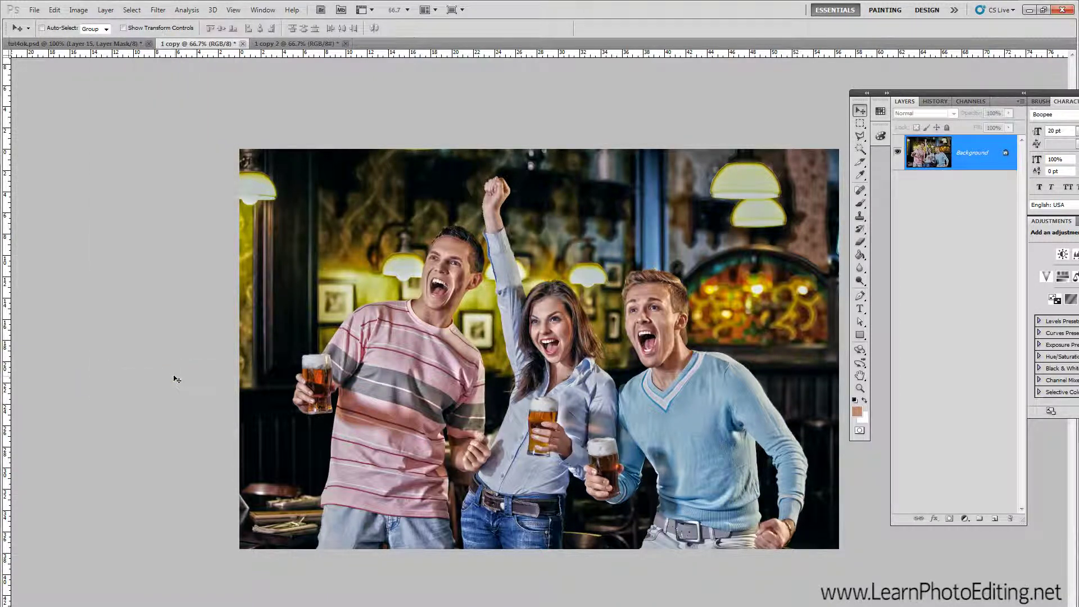
Start HDR Toning on the flattened image and set the edge glow to an 18 px radius and 0.3 strength
click(78, 9)
mouse_move(96, 38)
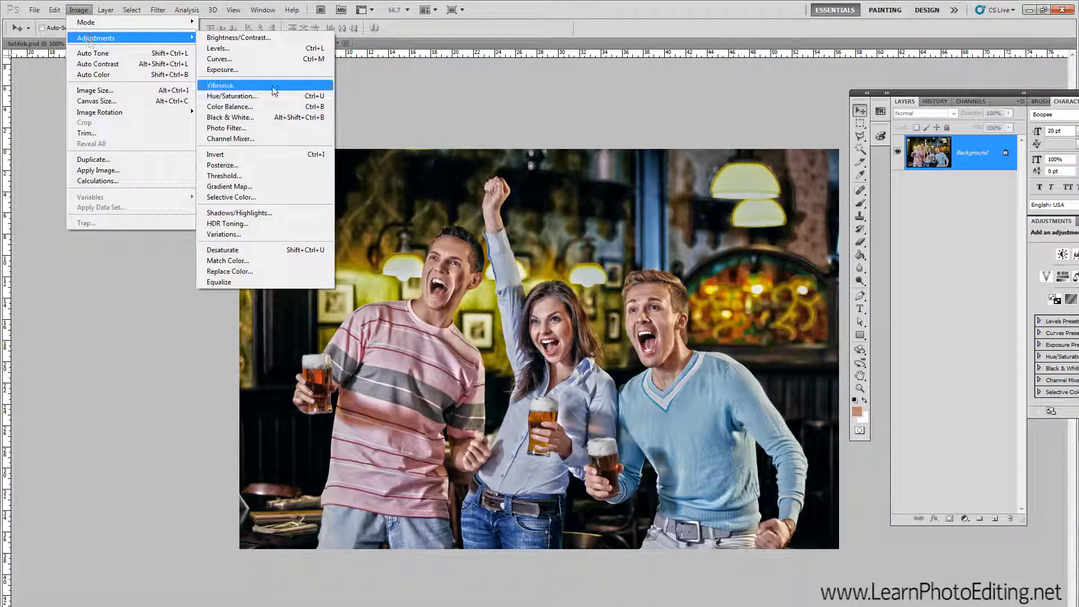
click(255, 220)
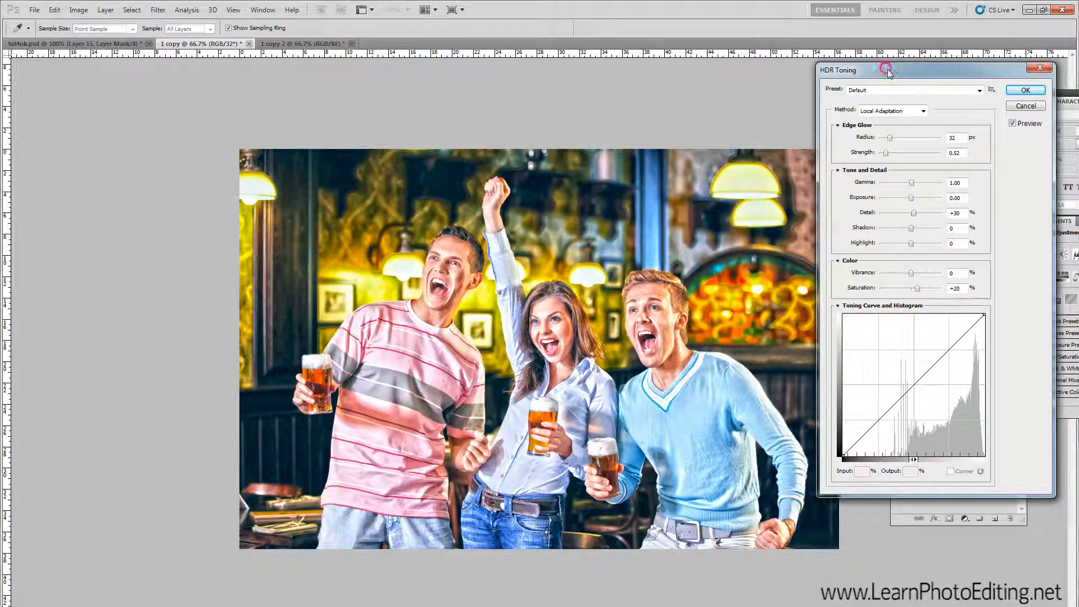
drag(886, 68, 904, 72)
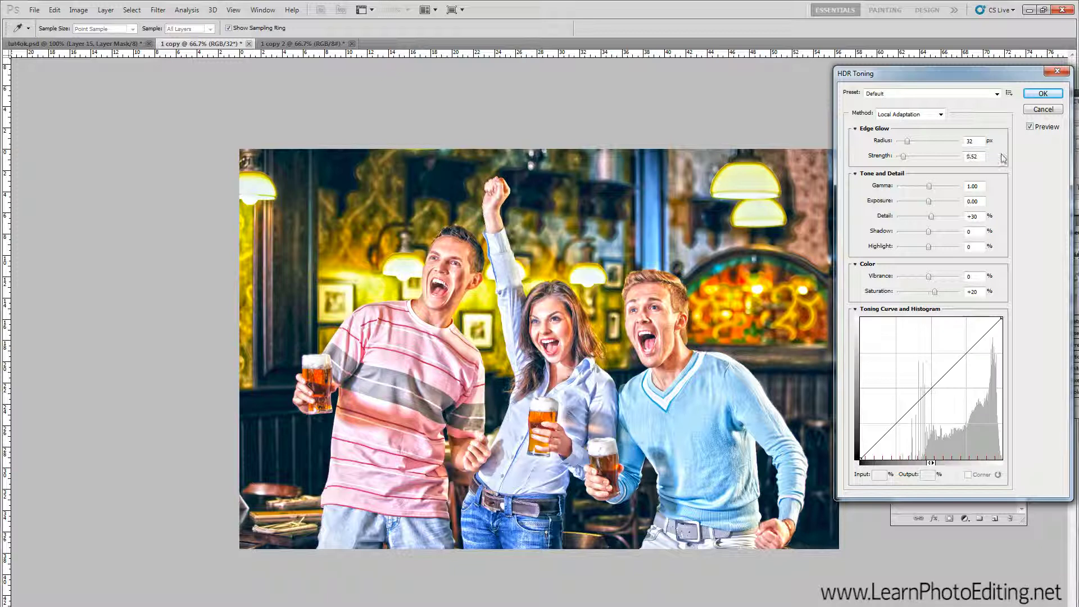
double_click(970, 141)
text(18)
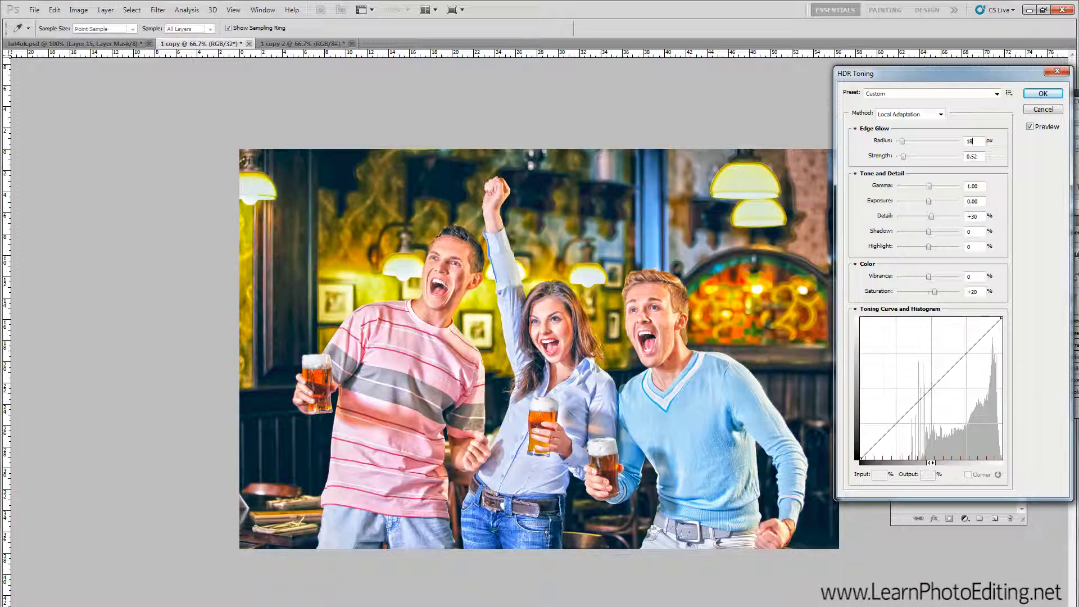
double_click(972, 157)
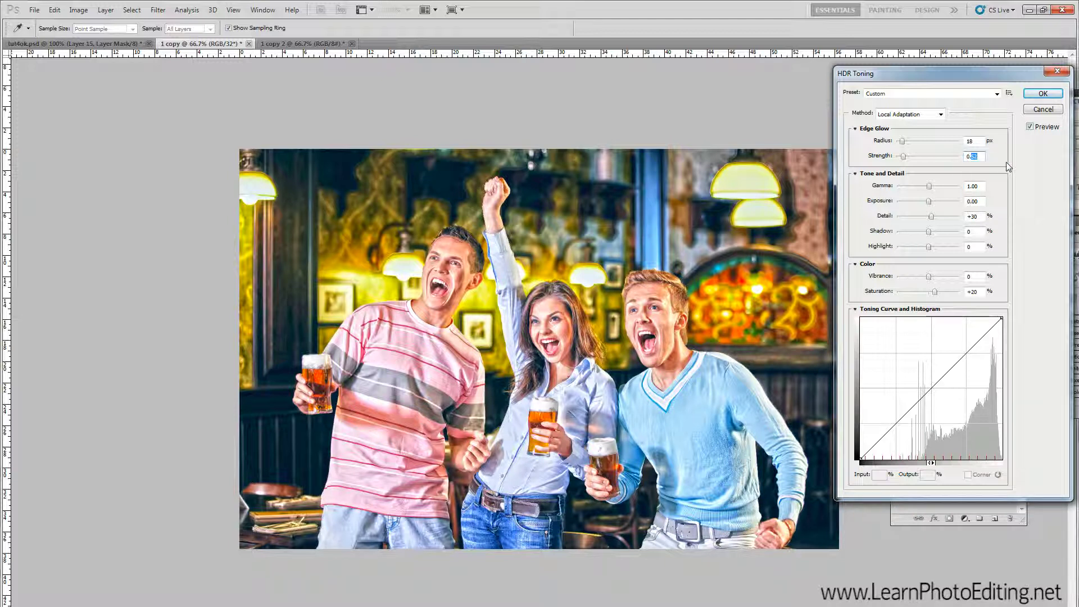
text(3)
Set the HDR Toning exposure to -0.75 and the detail to 50%
drag(979, 200, 924, 201)
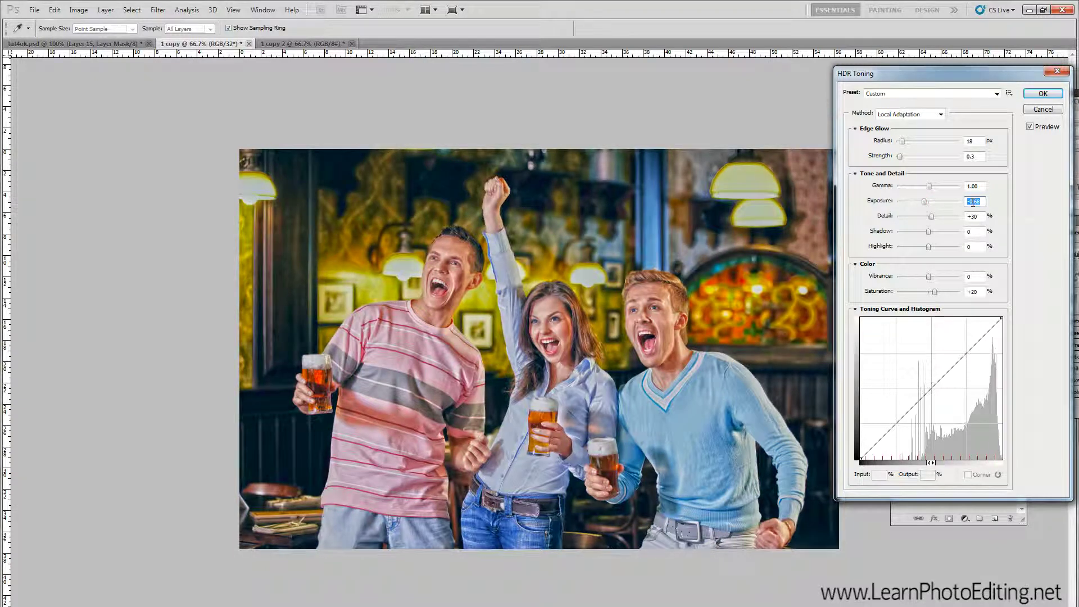
text(75)
key(Tab)
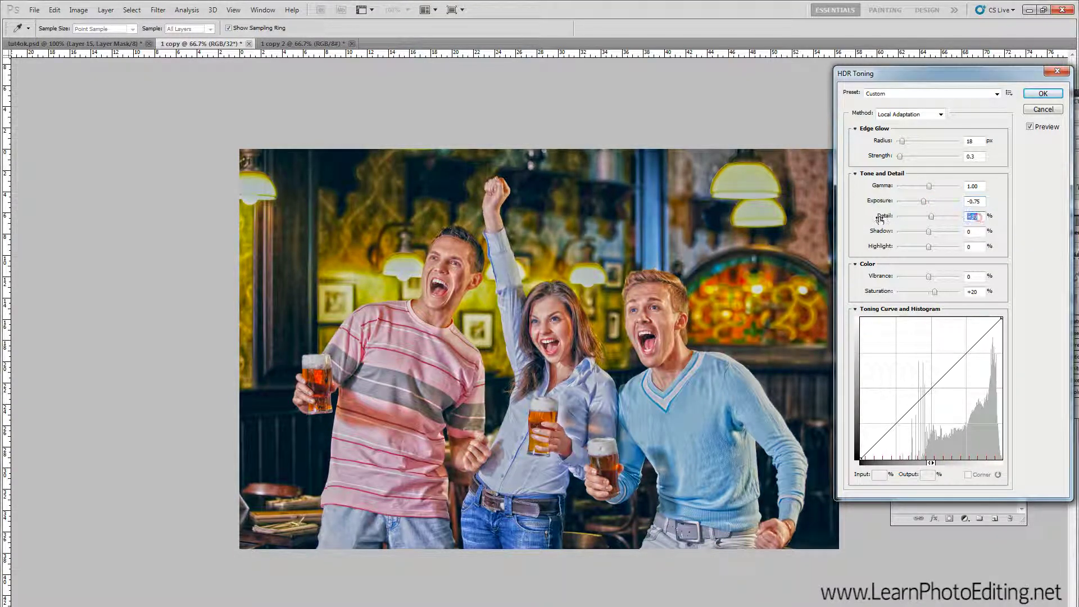
text(50)
key(Tab)
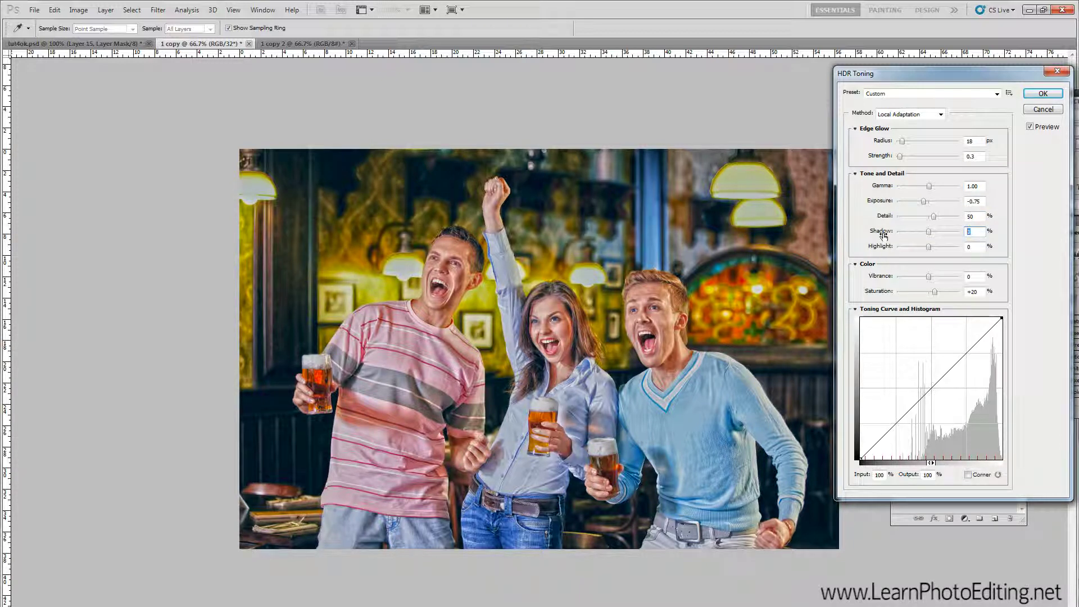
Set the HDR Toning shadow to -25% and the highlight to 20%
drag(929, 232, 925, 232)
text(-25)
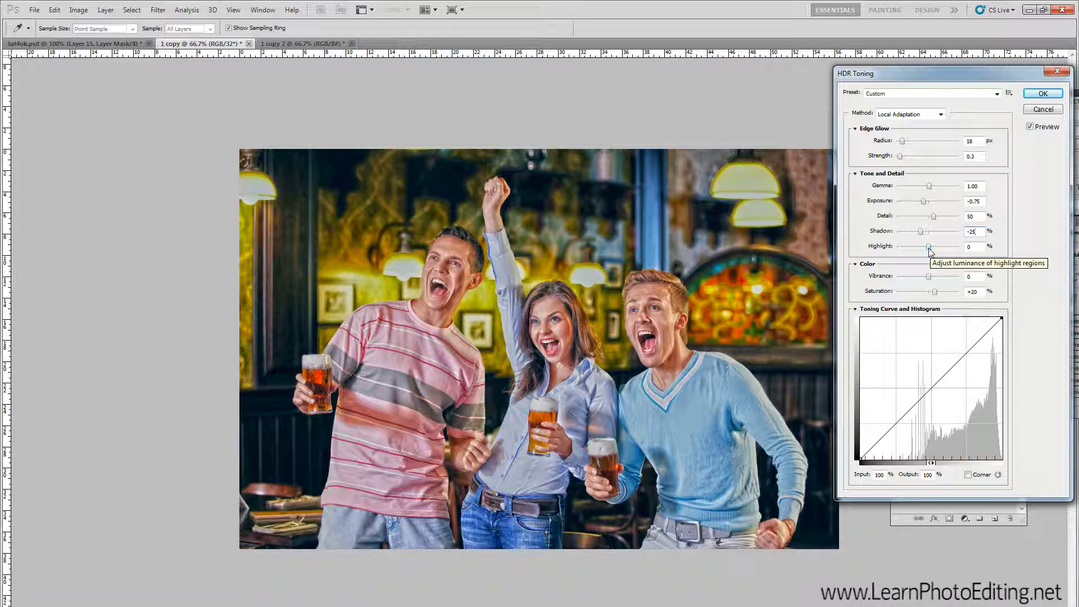
double_click(973, 246)
text(20)
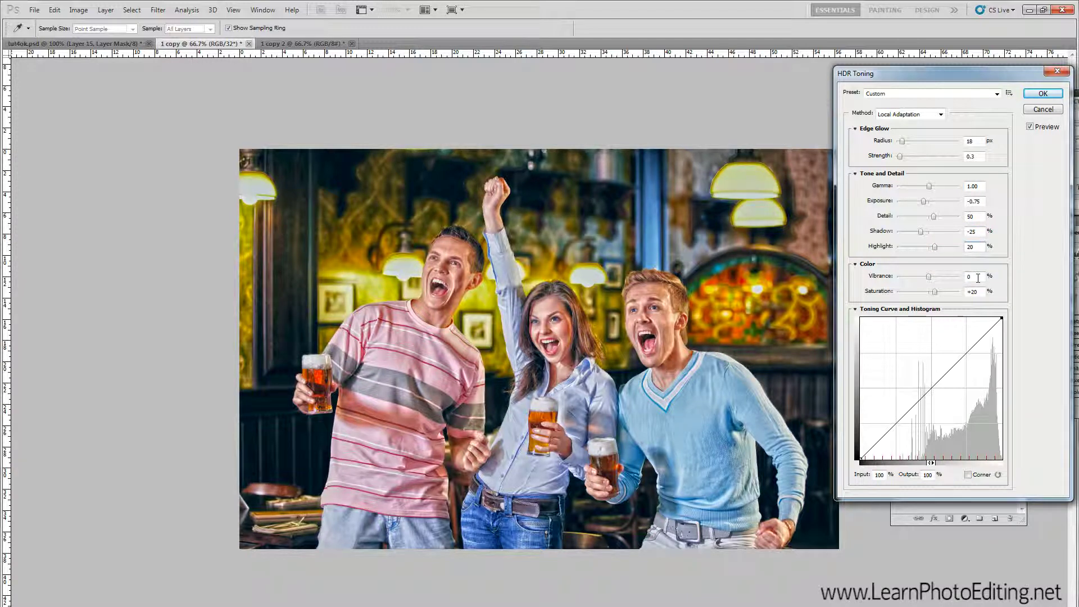
Set the HDR Toning vibrance to -15% and the saturation to +10%
drag(929, 277, 922, 276)
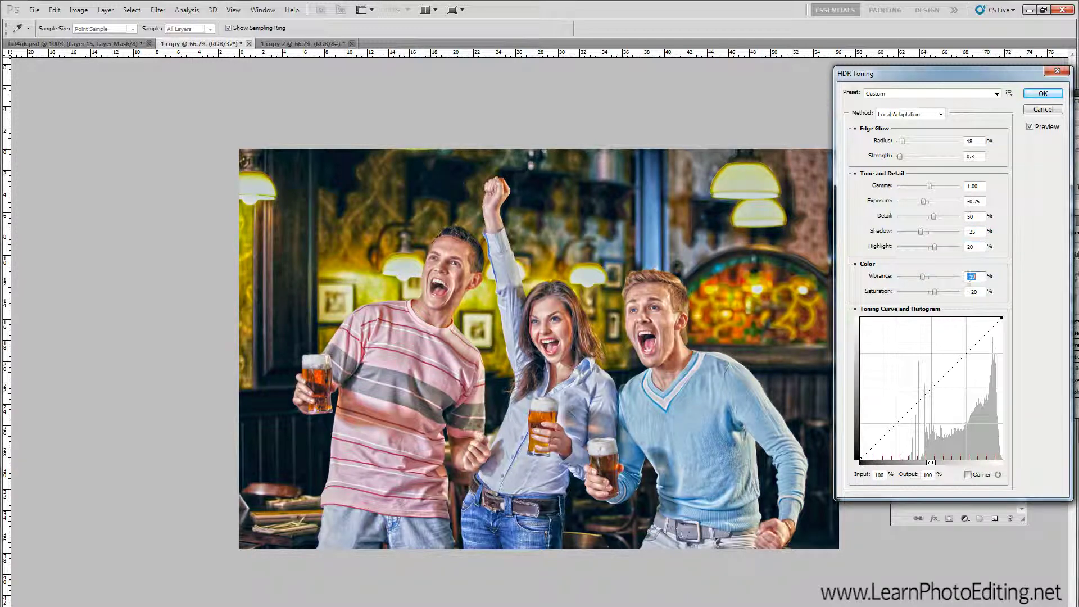
double_click(971, 277)
text(15)
double_click(973, 292)
text(10)
Add three points along the toning curve and set the upper one to input 83% and output 81%
click(894, 425)
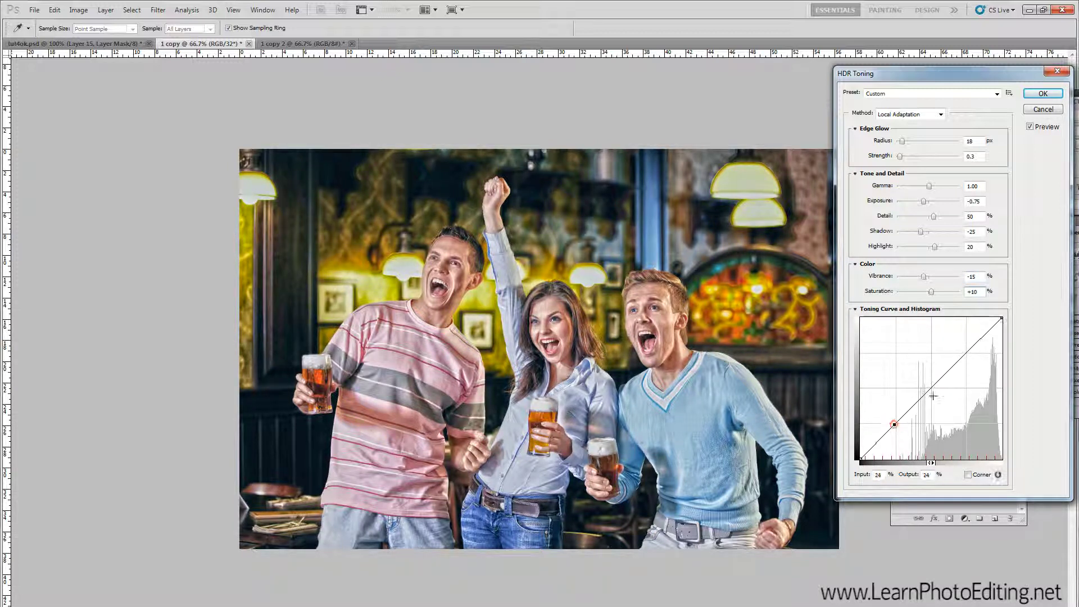
click(930, 387)
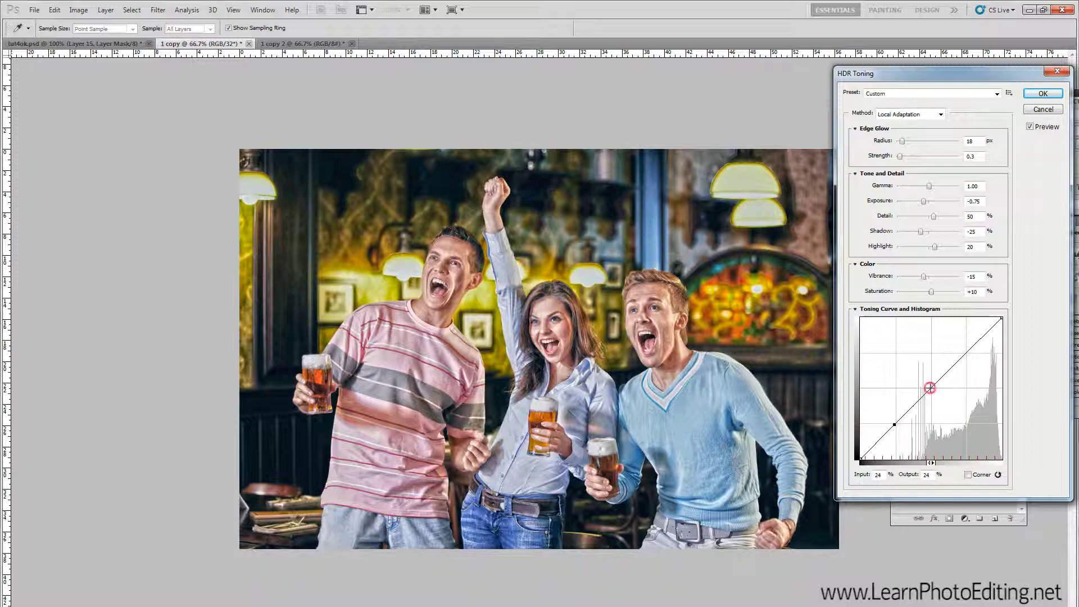
click(967, 354)
double_click(877, 475)
text(83)
key(Tab)
text(8)
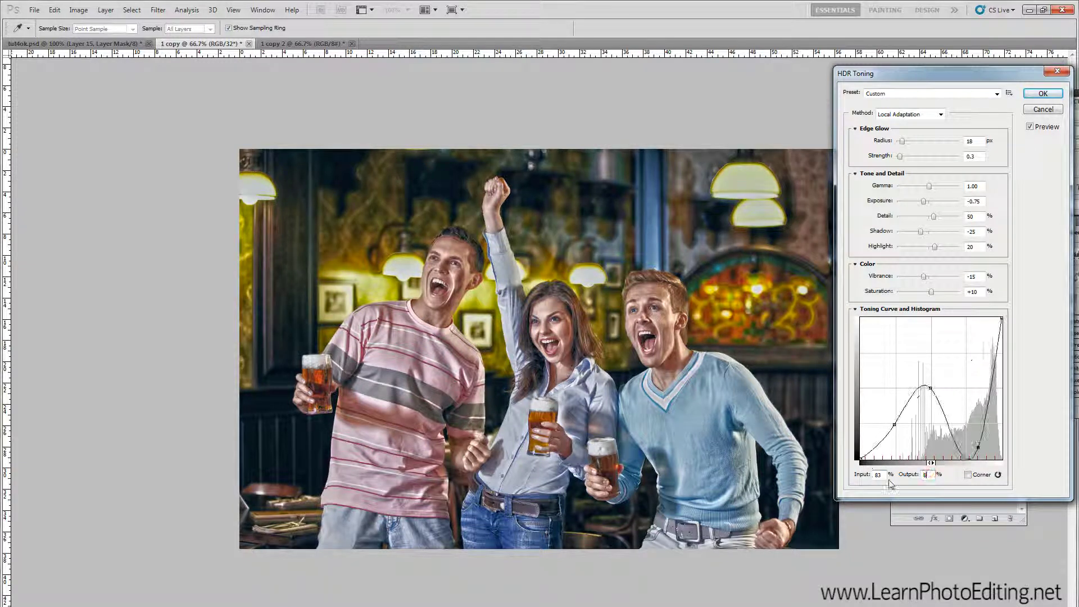
text(1)
Set the middle point of the toning curve to input 56% and output 48%
click(930, 388)
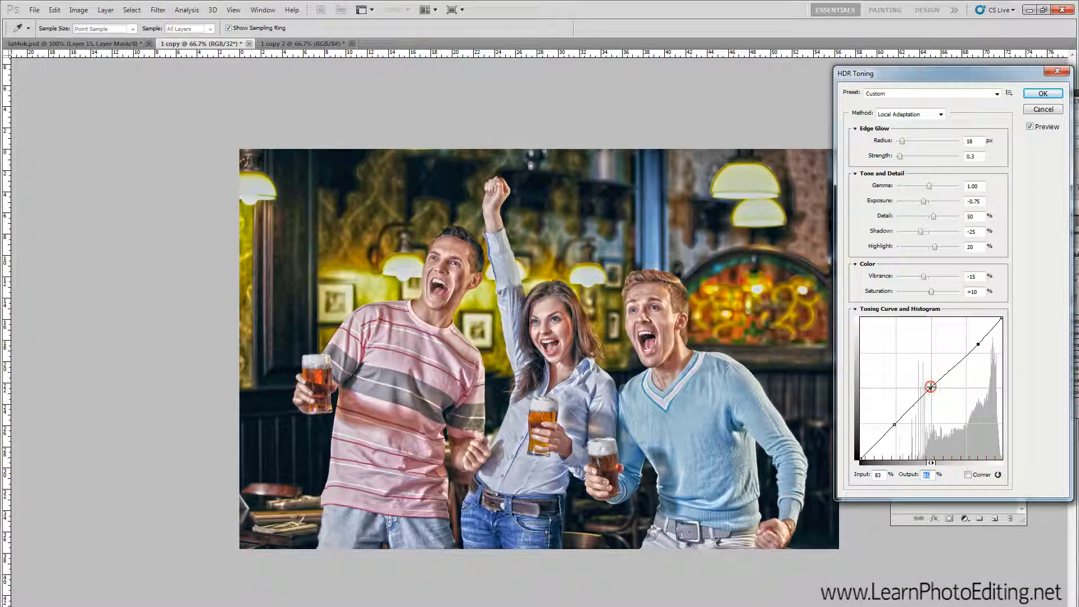
double_click(879, 474)
text(56)
key(Tab)
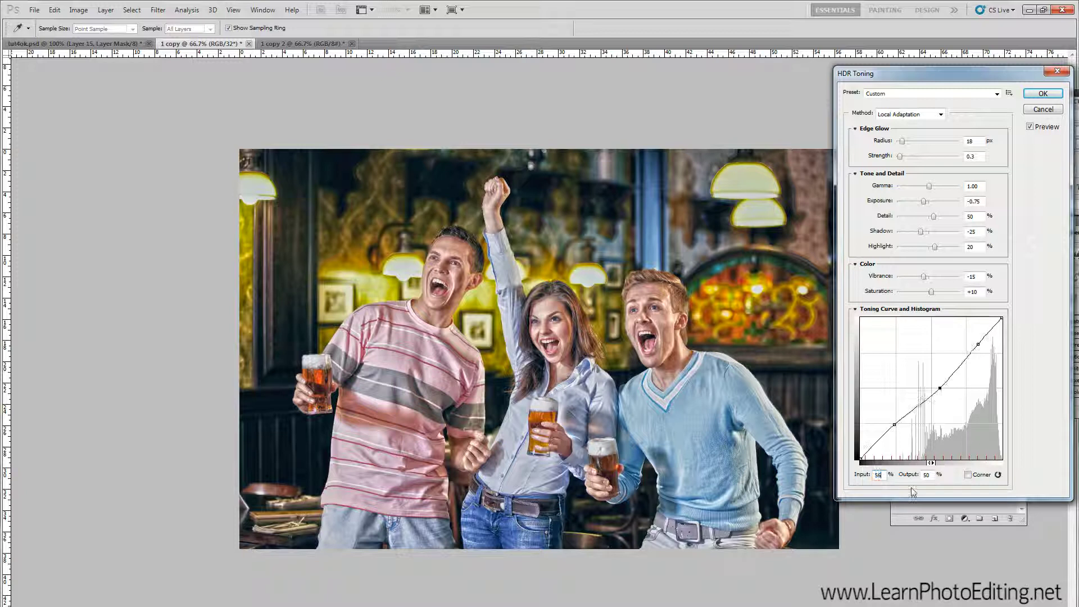
double_click(928, 475)
text(48)
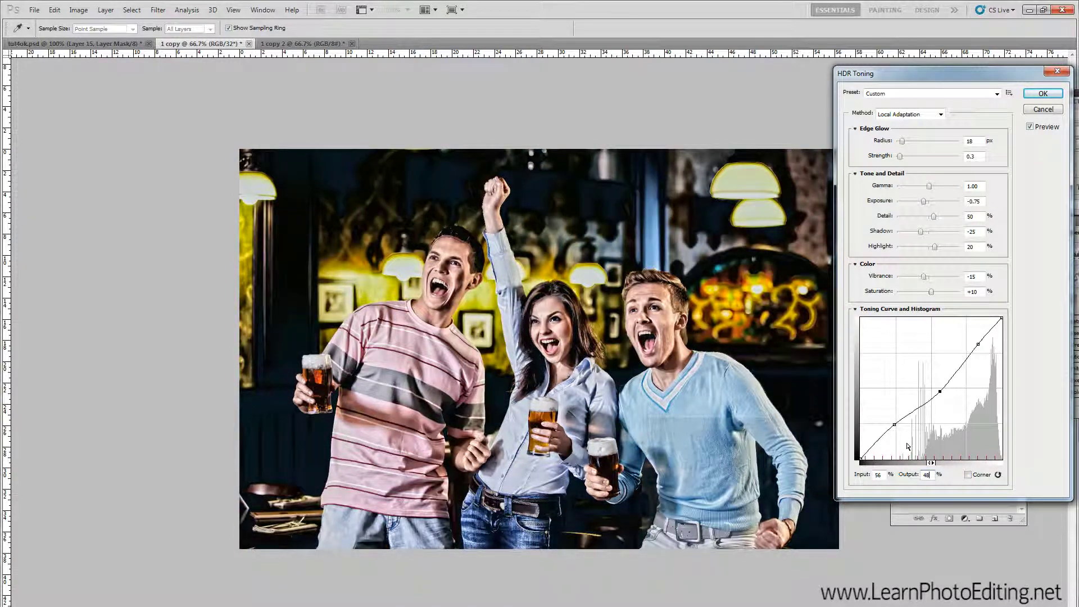
Set the lower point of the toning curve to input 25% and output 21%, and apply the HDR Toning
click(896, 426)
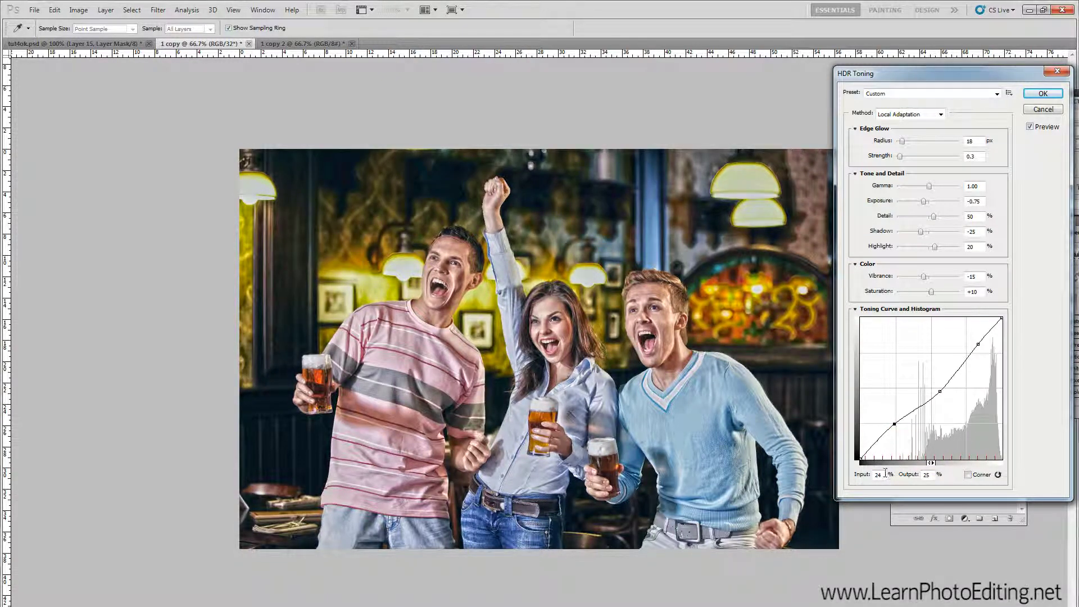
double_click(878, 474)
text(25)
key(Tab)
text(21)
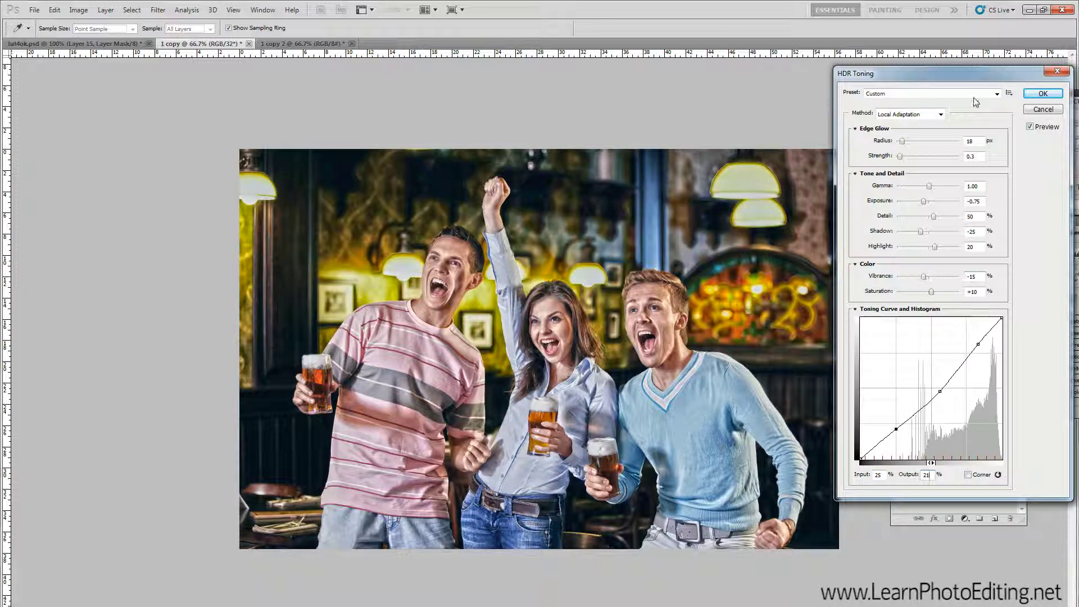
click(1040, 96)
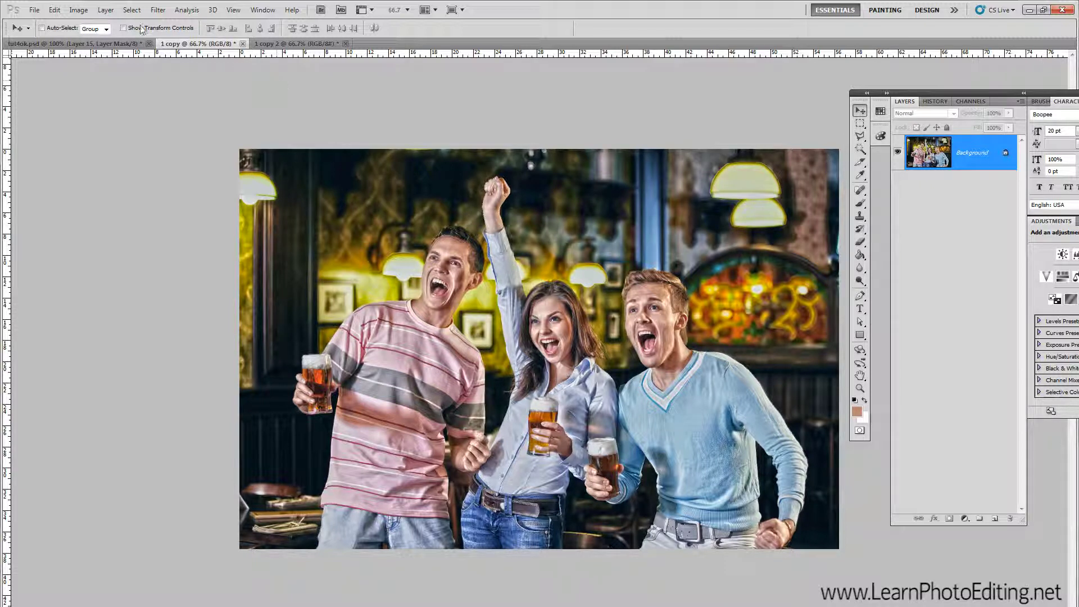
Duplicate the toned Background layer under its default name
click(107, 11)
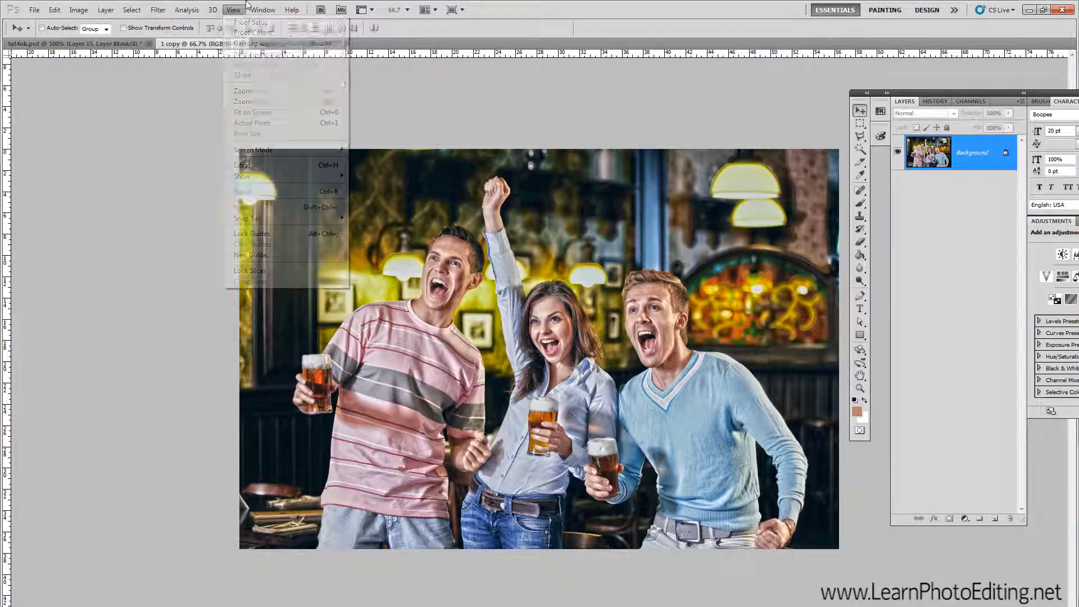
click(106, 9)
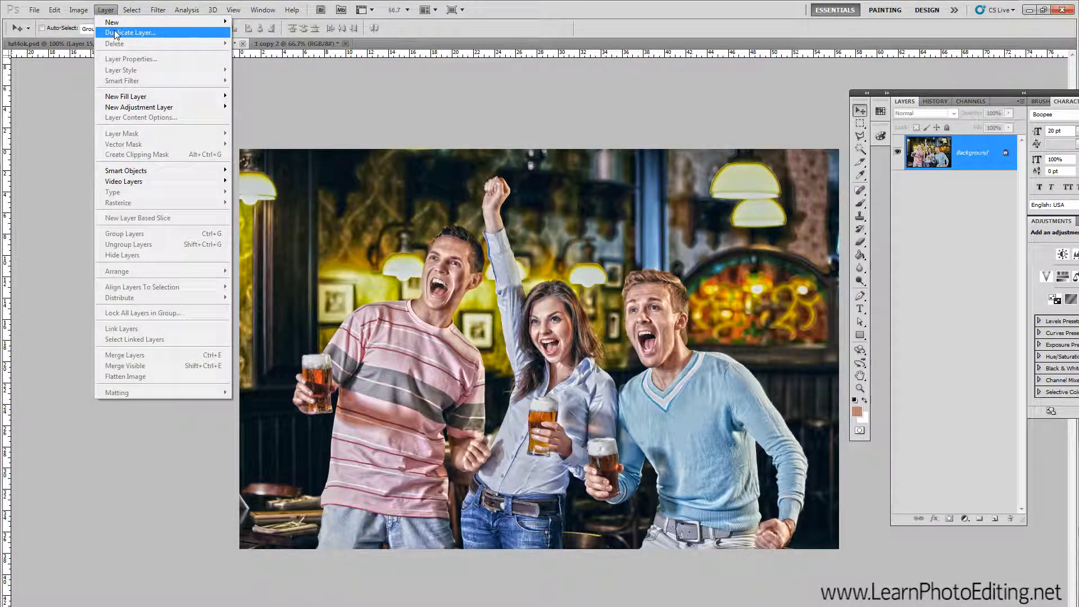
click(115, 33)
click(426, 155)
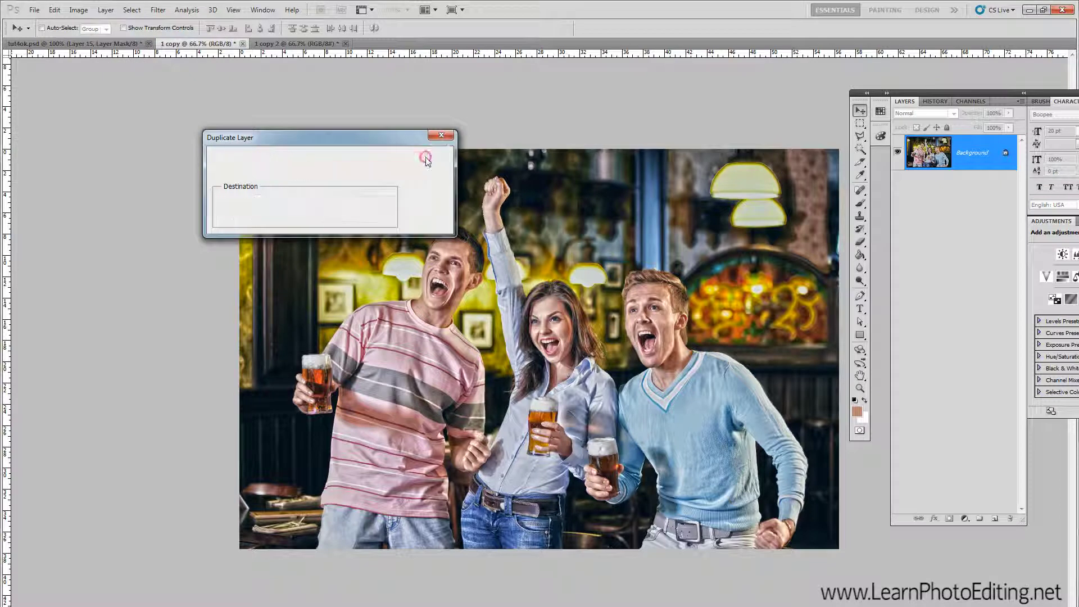
Desaturate the original Background layer beneath the copy
click(971, 191)
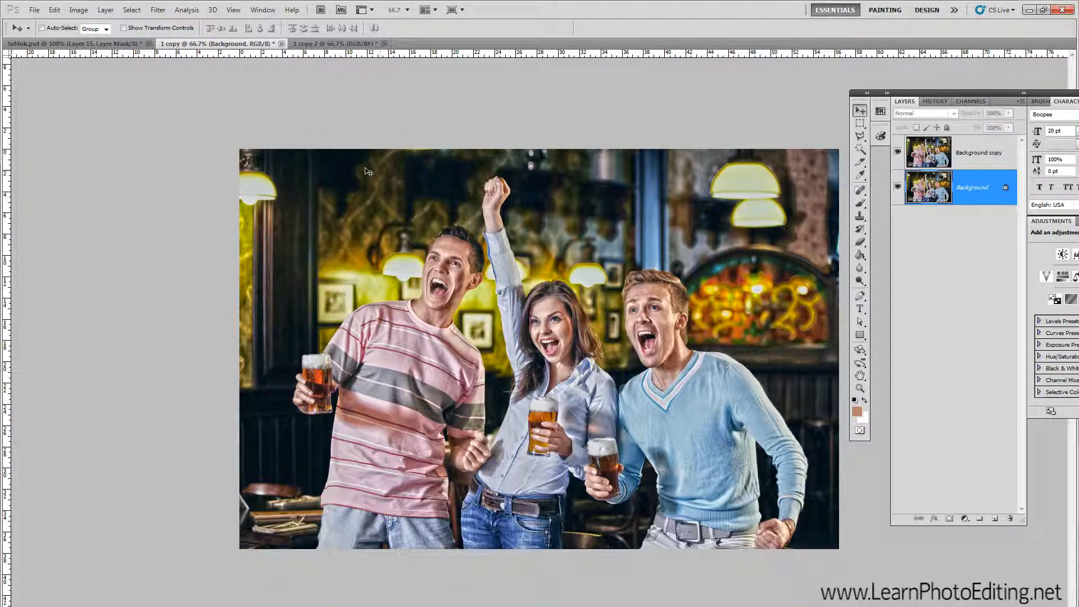
click(78, 9)
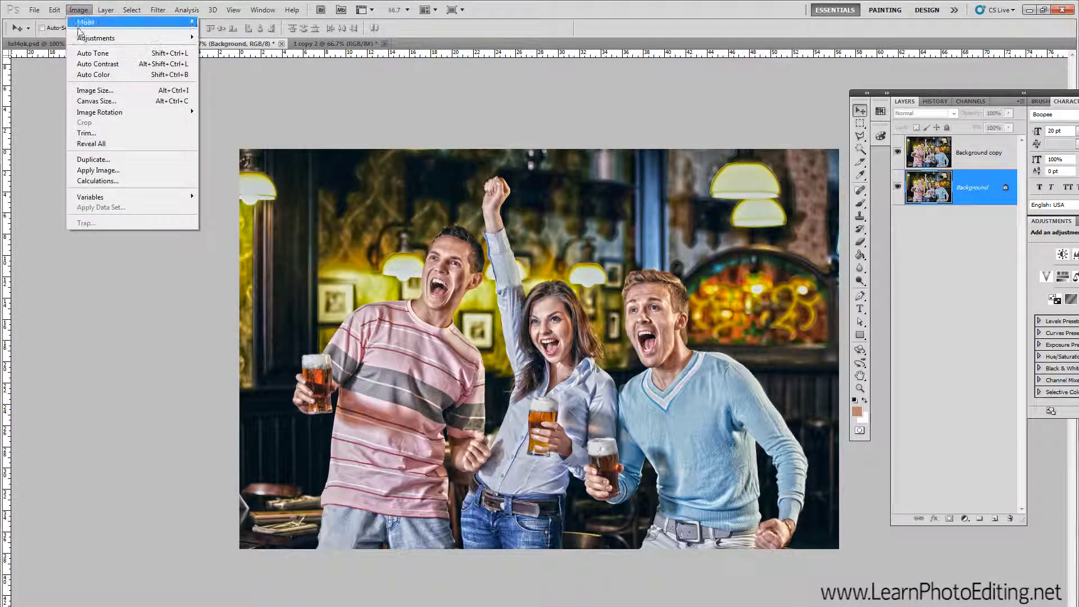
mouse_move(96, 37)
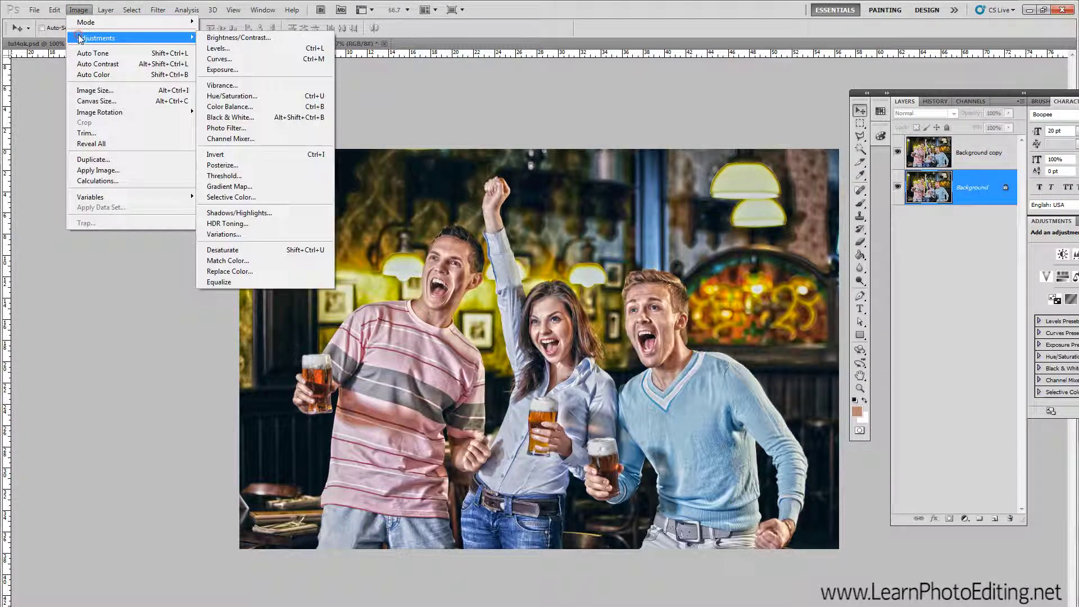
click(276, 250)
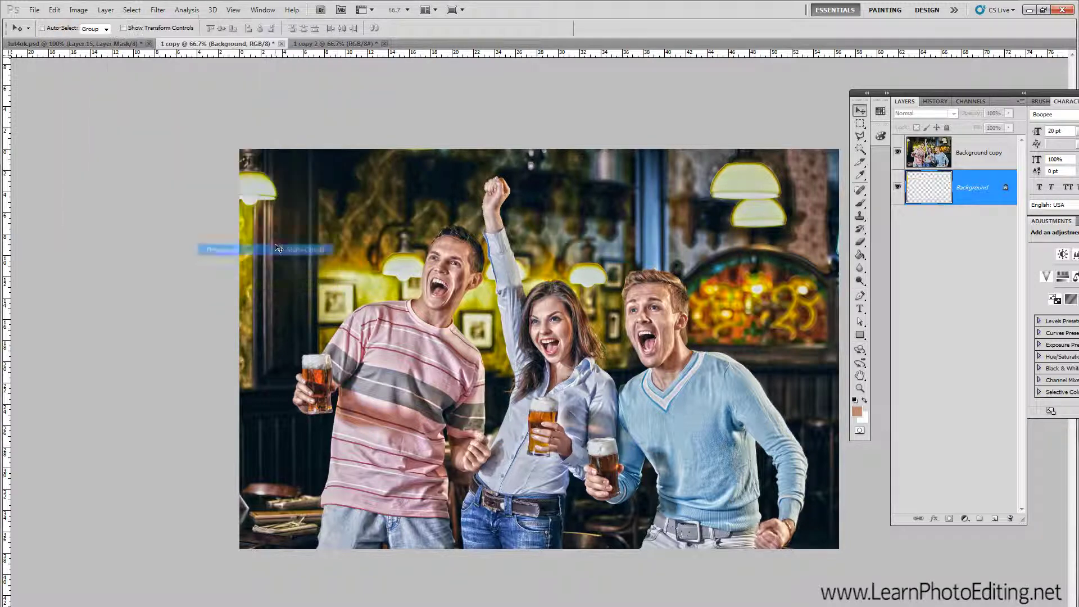
Set the Background copy to Luminosity blending at 50% opacity and compare the image with and without it
click(978, 153)
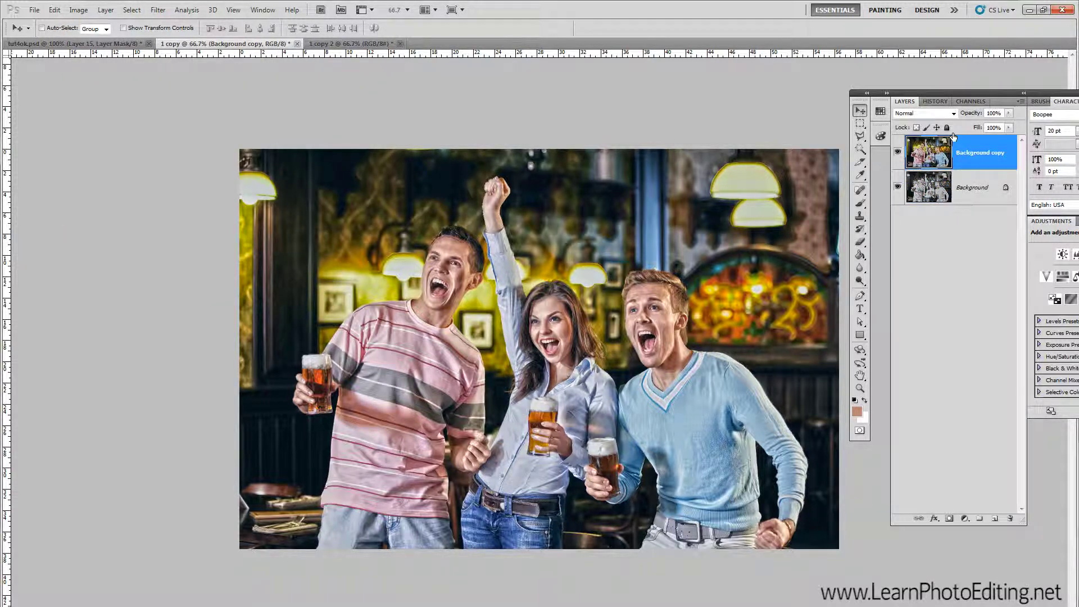
click(933, 113)
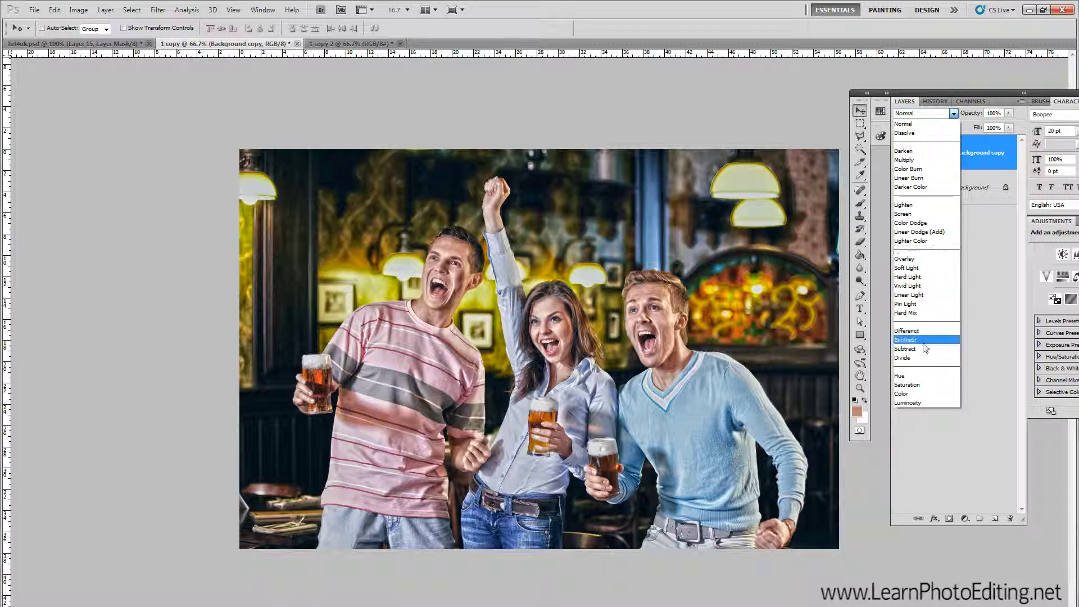
click(922, 402)
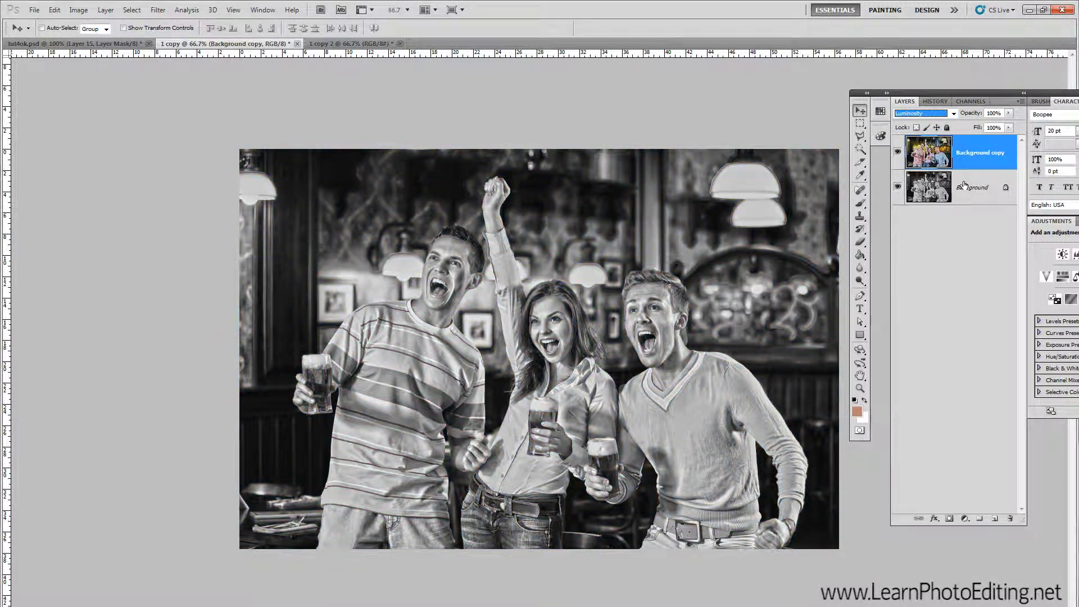
click(993, 114)
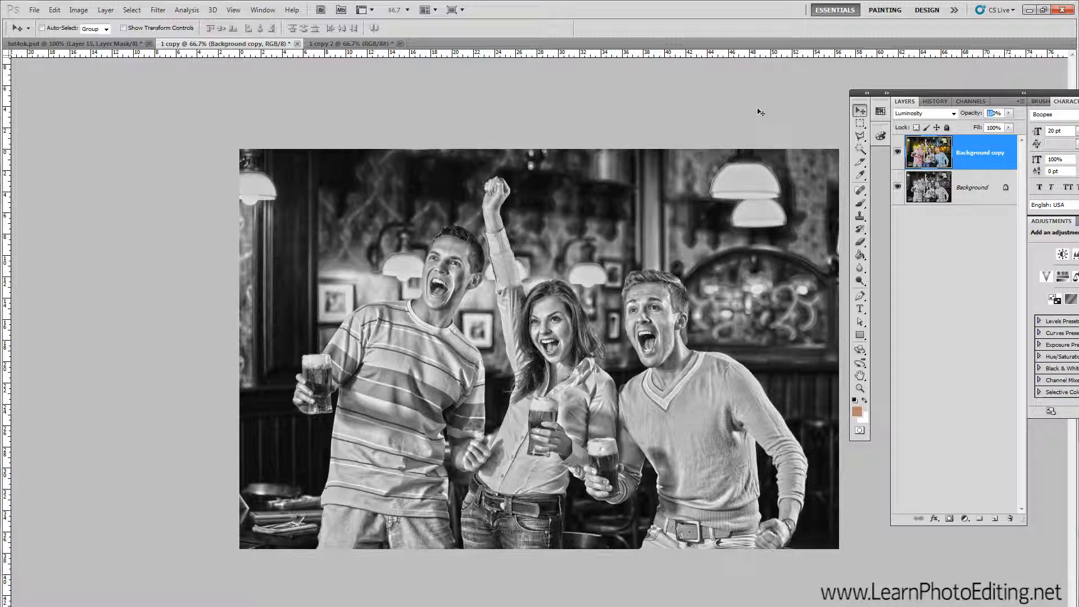
text(50)
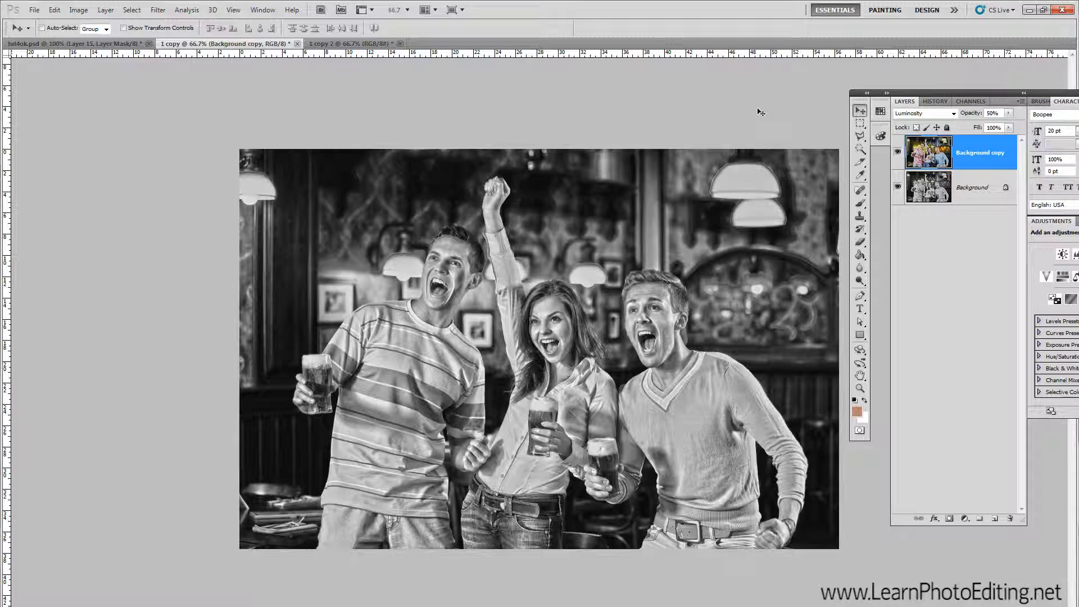
click(897, 151)
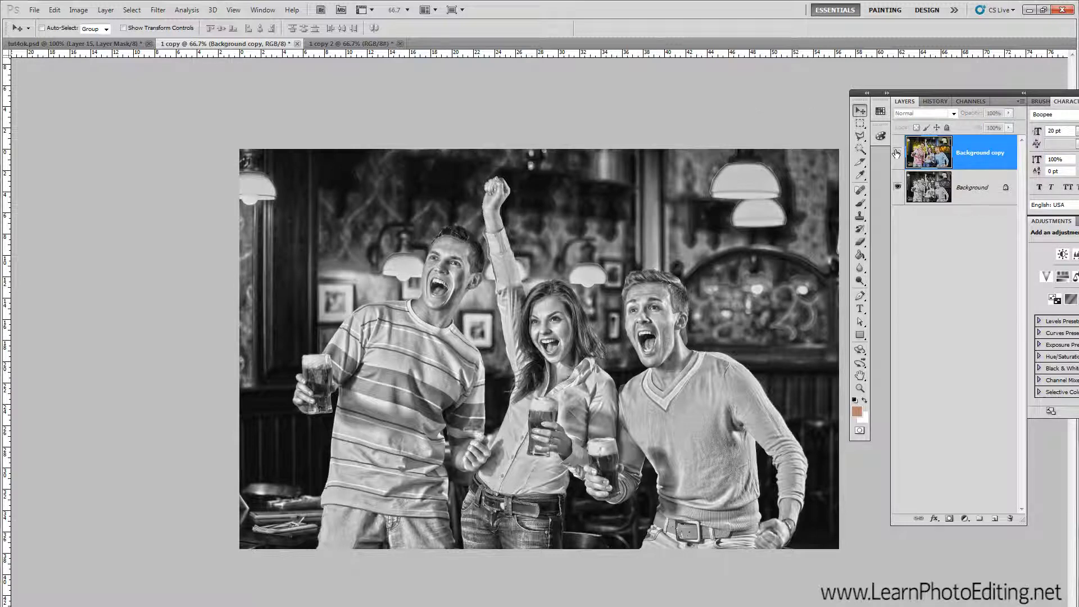
click(897, 152)
click(897, 151)
click(897, 152)
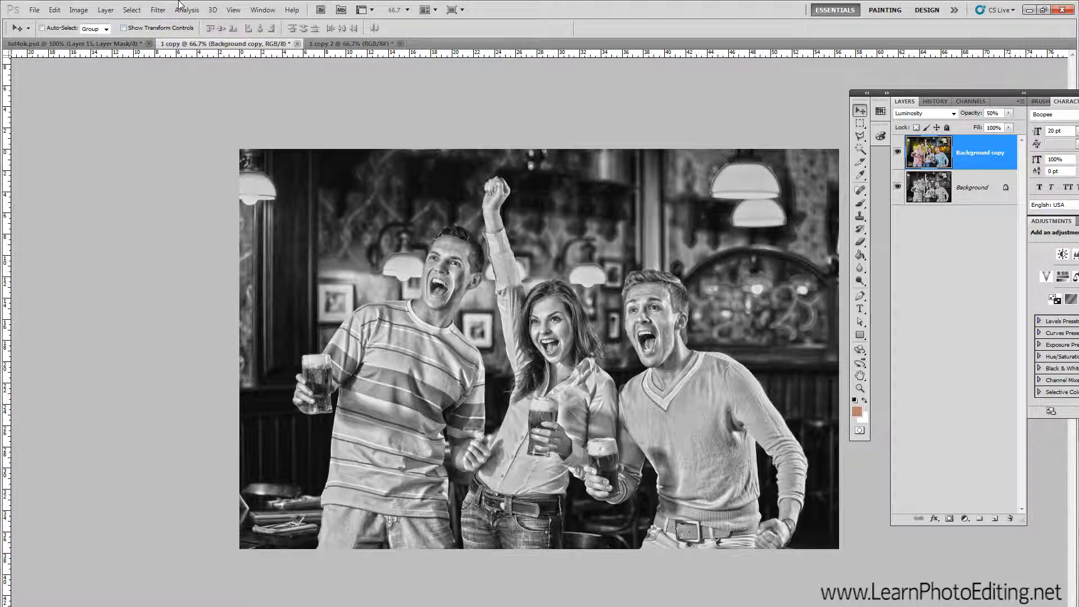
Copy the whole photo from the 1 copy 2 document and paste it as a new top layer into 1 copy
click(346, 43)
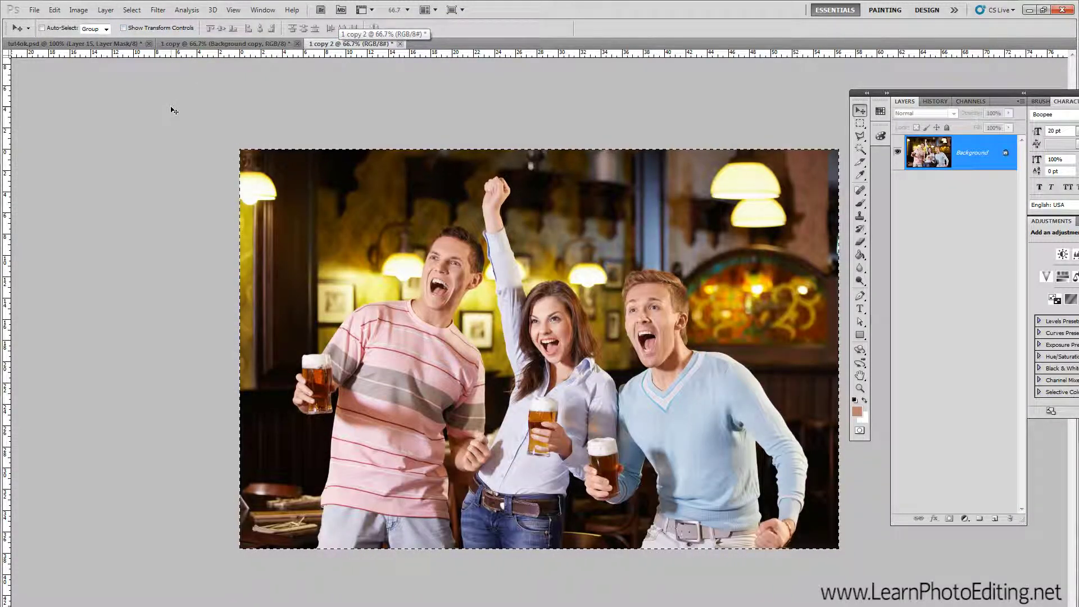
click(132, 10)
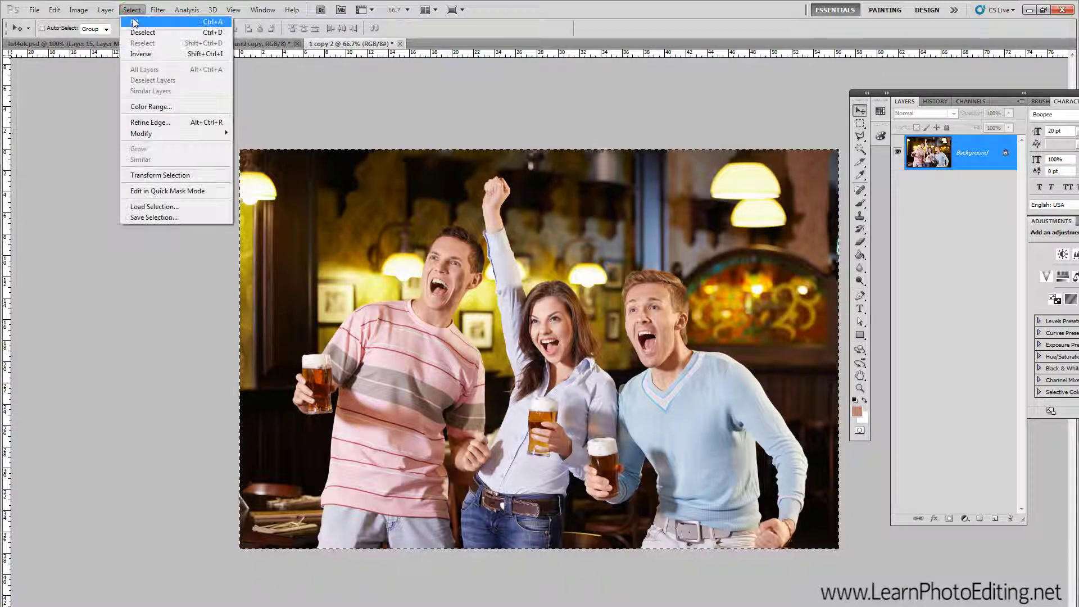
click(76, 86)
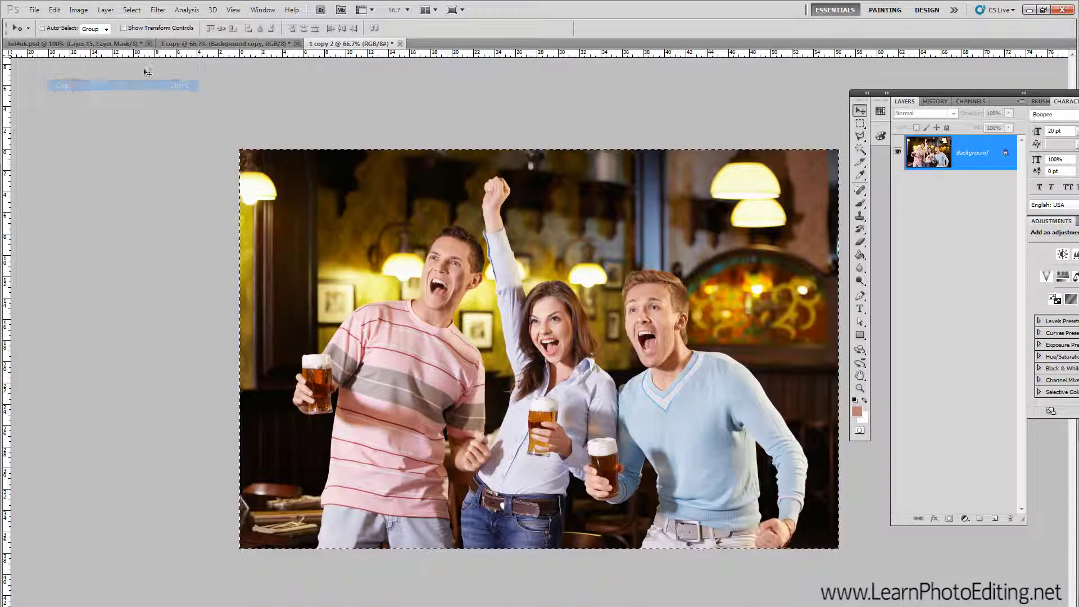
click(180, 45)
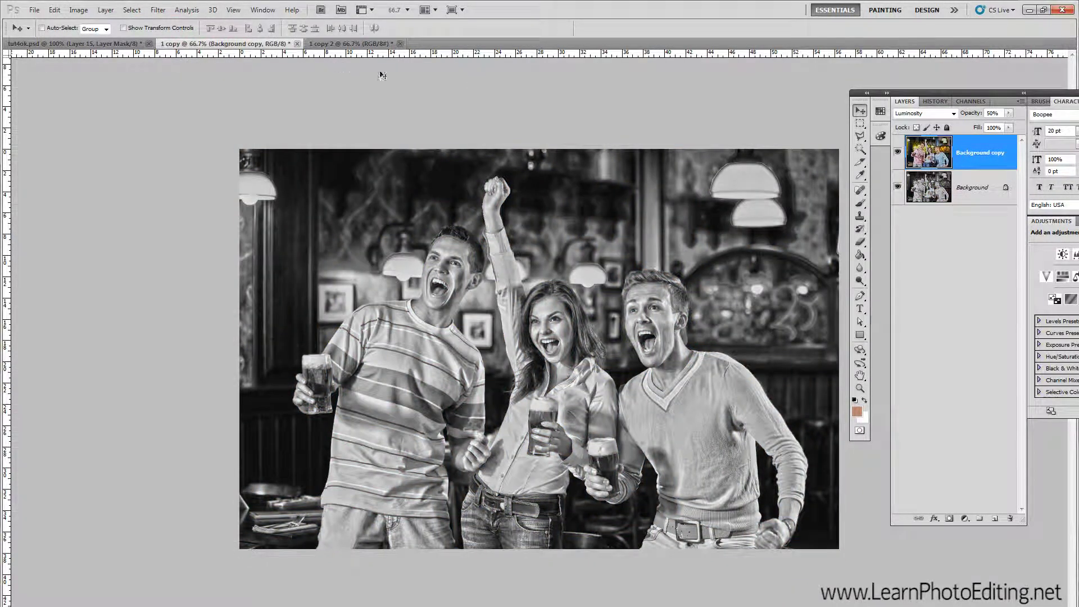
click(54, 11)
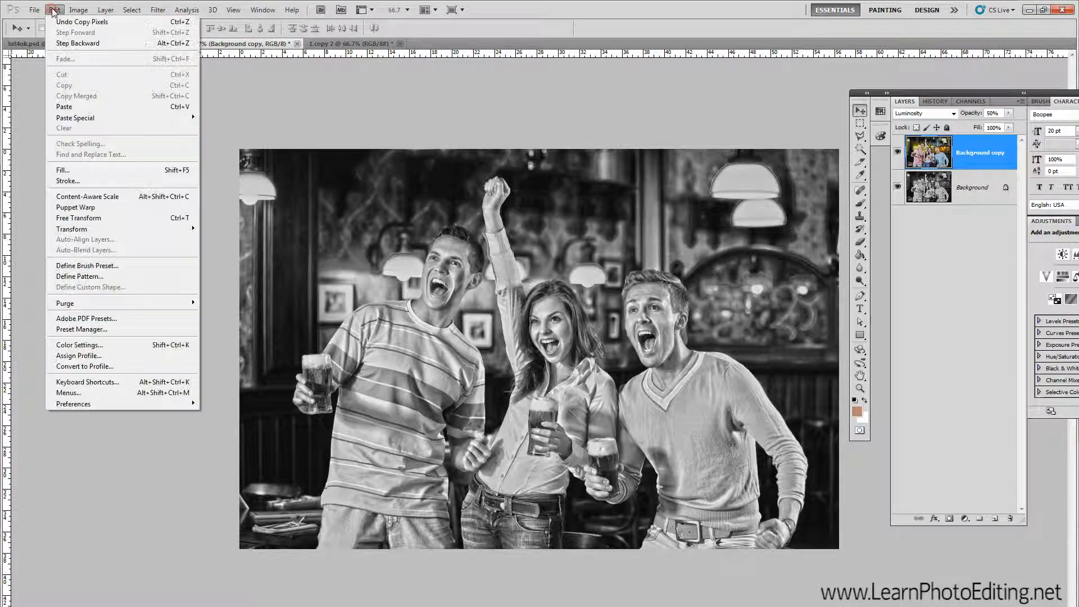
click(72, 107)
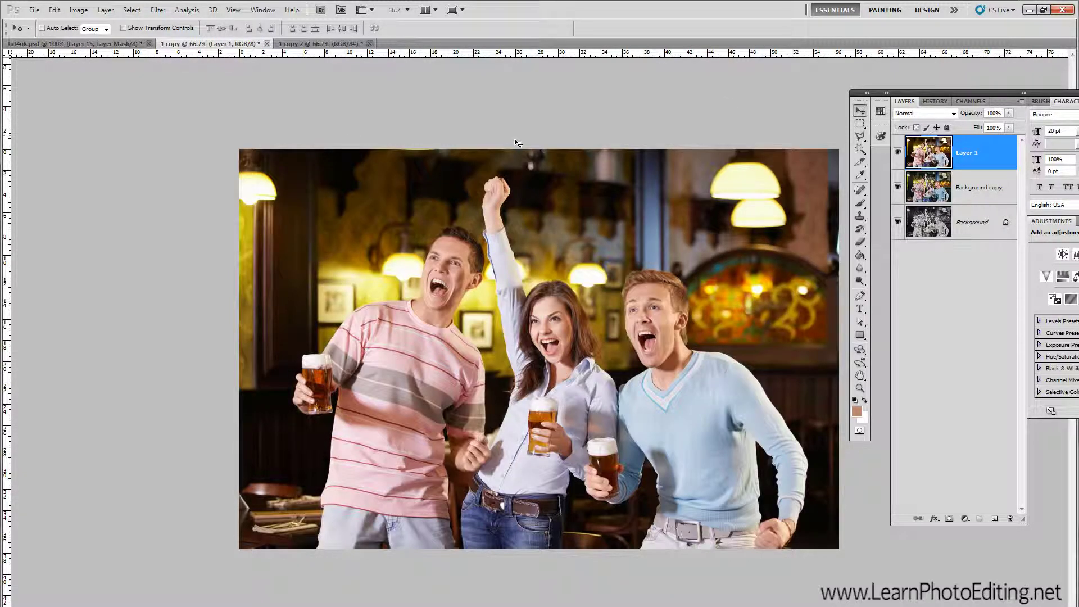
Set the pasted photo layer to 70% opacity and add a layer mask to it, with the Brush tool ready for painting
double_click(994, 113)
text(70)
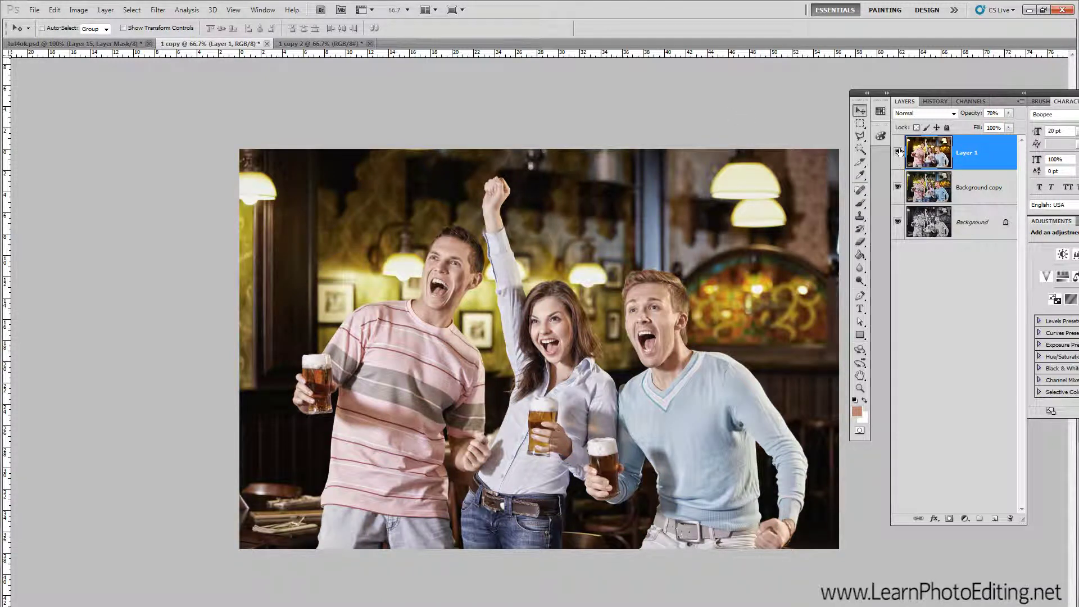
click(949, 517)
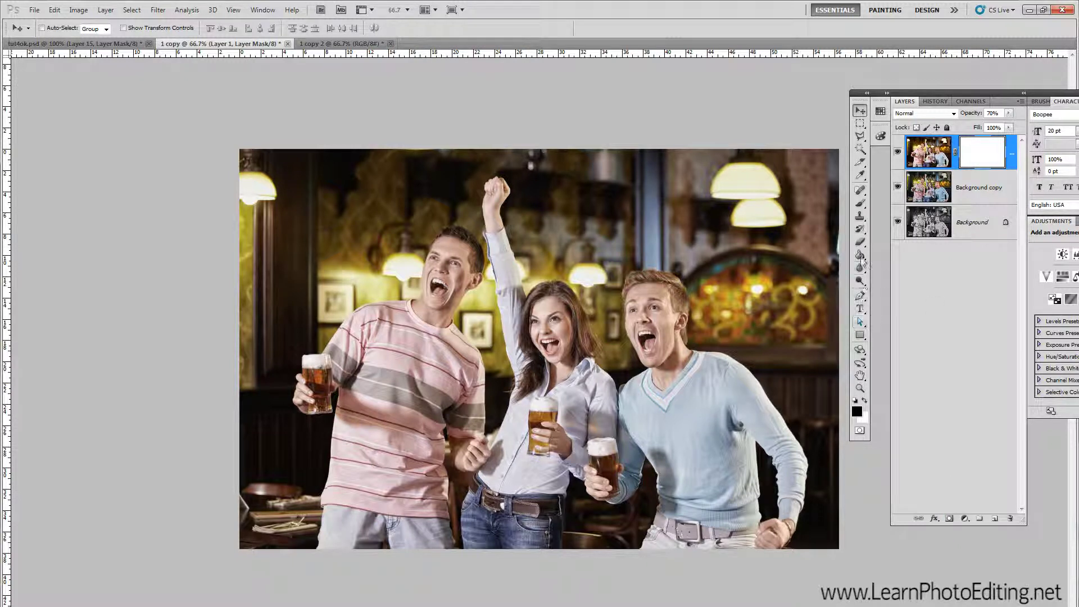
click(860, 204)
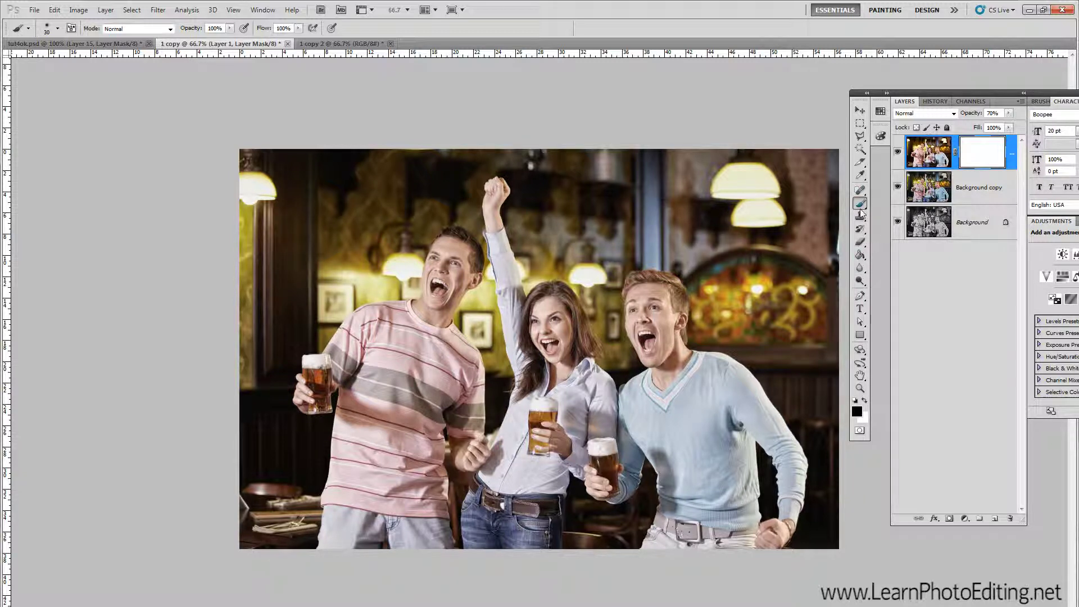
Set the brush to a size of 50 px with 30% hardness
click(58, 28)
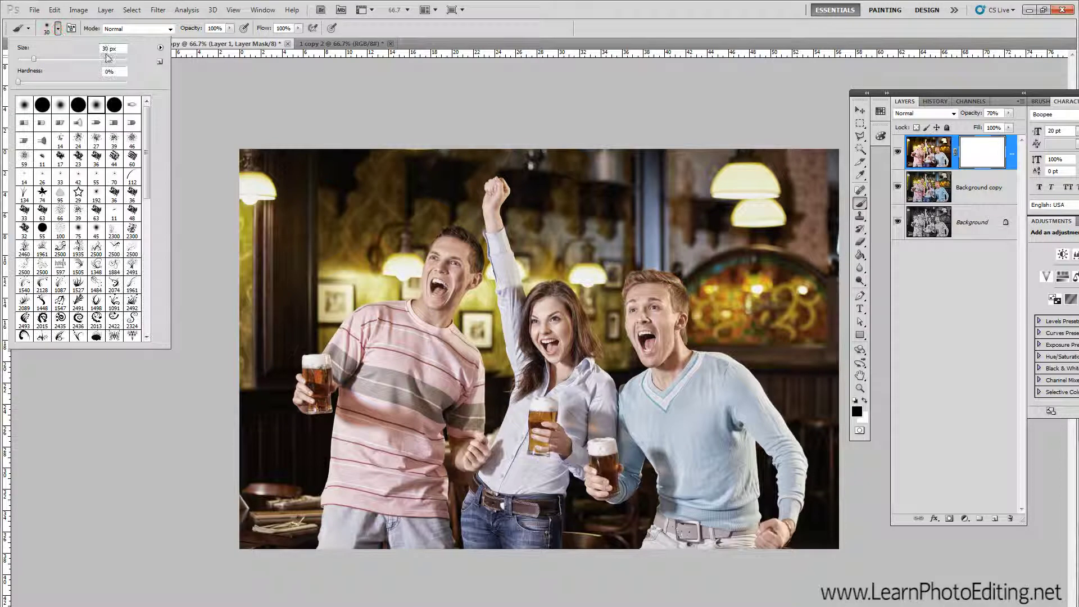
double_click(107, 49)
text(50)
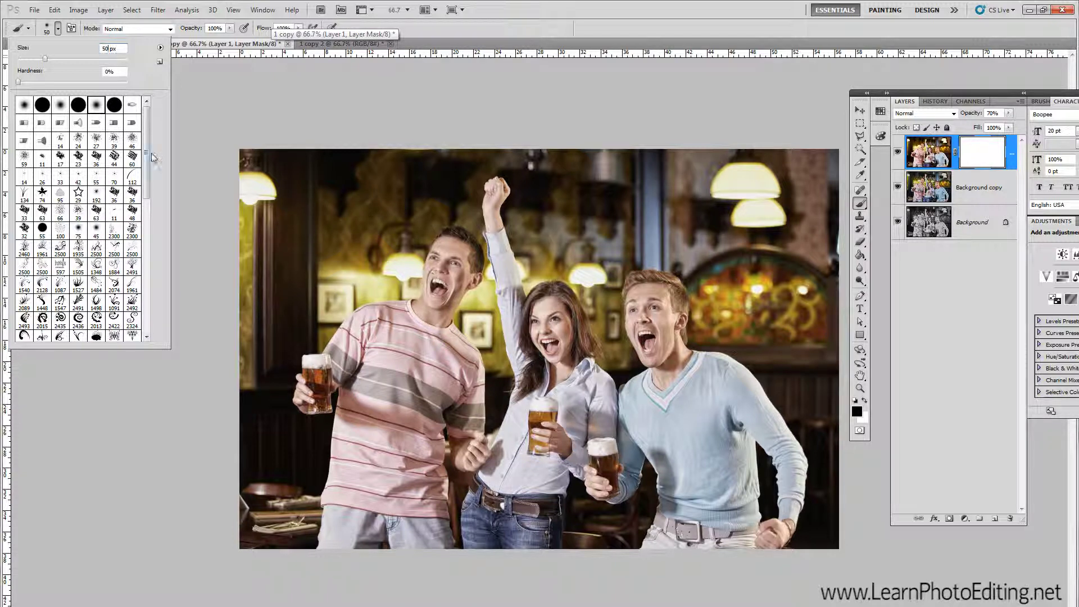
double_click(109, 72)
text(30)
Set the top photo layer's opacity to 100% and paint the man in the striped shirt black on its mask
click(233, 10)
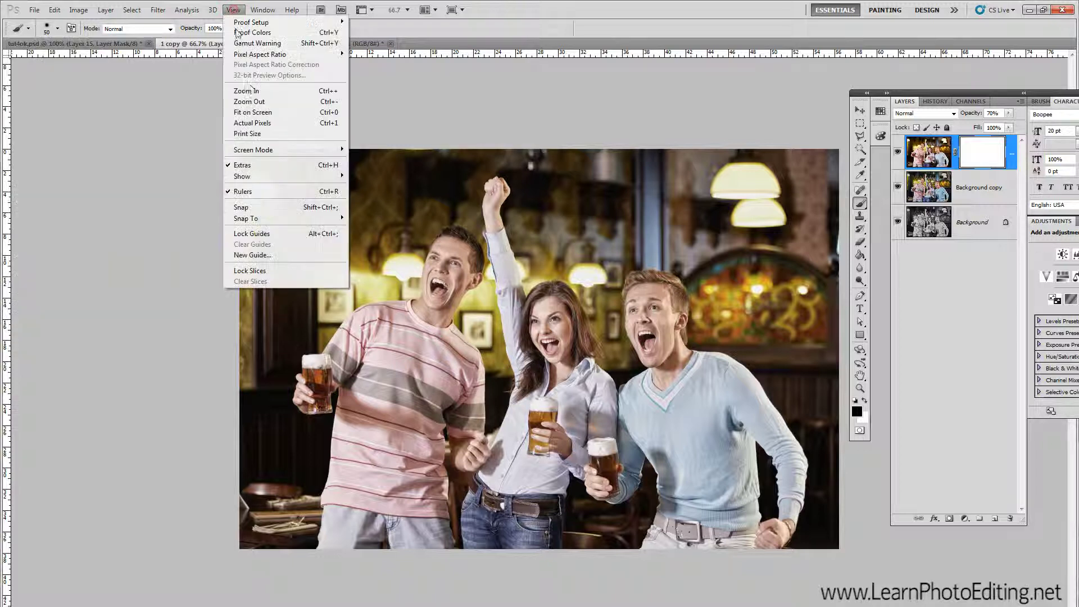
click(247, 89)
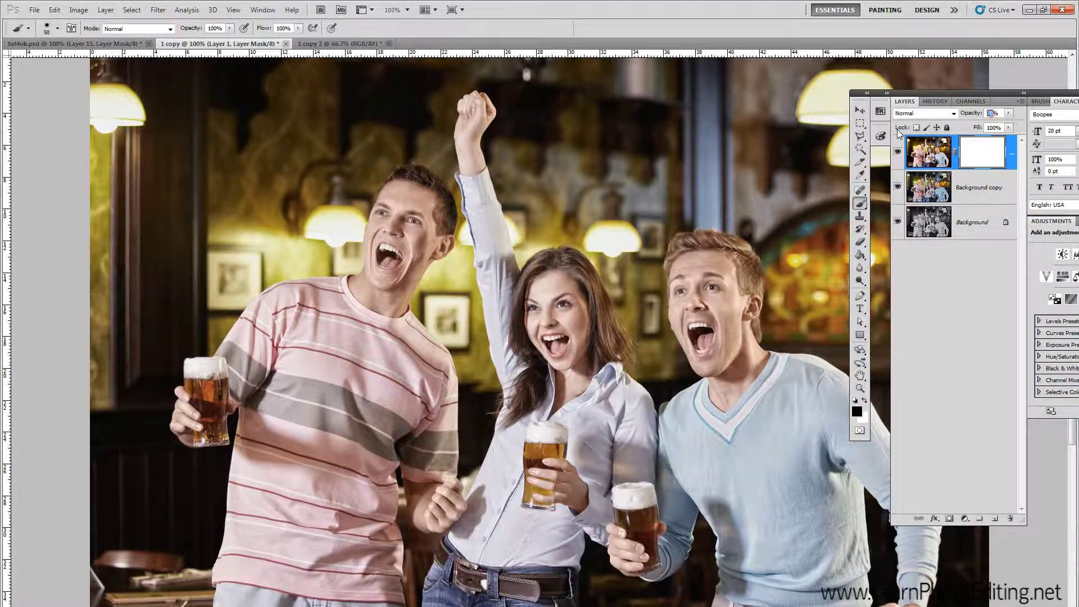
text(100)
key(Return)
mouse_move(400, 238)
mouse_down()
mouse_move(415, 181)
mouse_move(437, 219)
mouse_move(434, 243)
mouse_move(432, 220)
mouse_up()
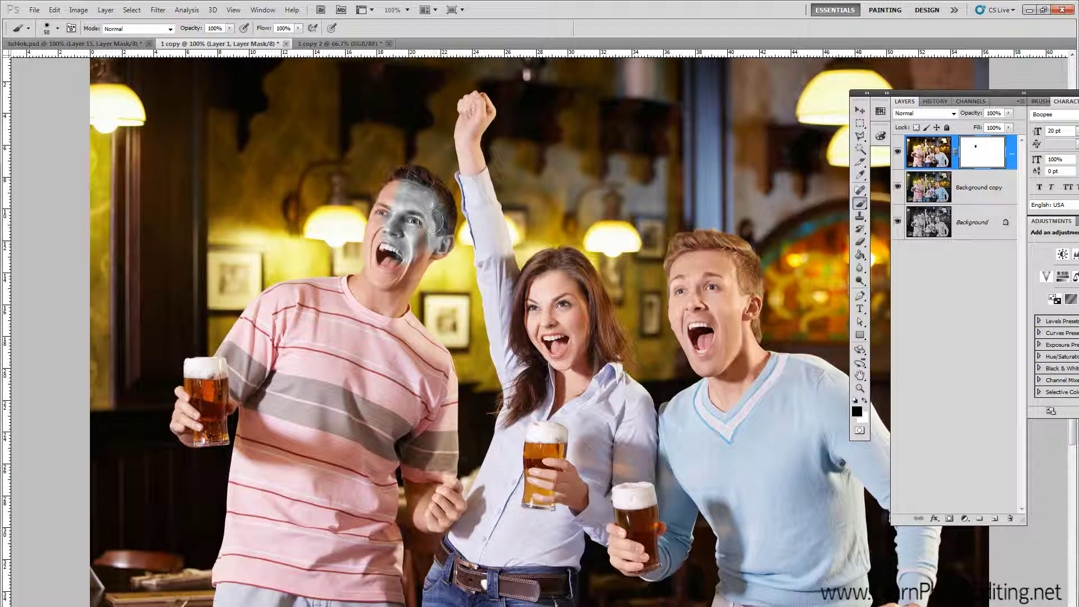
mouse_move(401, 187)
mouse_down()
mouse_move(381, 236)
mouse_move(385, 214)
mouse_move(395, 272)
mouse_move(420, 244)
mouse_move(407, 275)
mouse_move(405, 253)
mouse_move(381, 257)
mouse_move(378, 233)
mouse_move(415, 185)
mouse_move(392, 191)
mouse_move(422, 187)
mouse_move(442, 223)
mouse_move(427, 191)
mouse_move(374, 295)
mouse_move(373, 261)
mouse_move(396, 242)
mouse_move(396, 262)
mouse_move(440, 245)
mouse_move(424, 249)
mouse_move(379, 319)
mouse_move(387, 298)
mouse_move(371, 306)
mouse_move(376, 276)
mouse_move(345, 290)
mouse_move(315, 342)
mouse_move(332, 388)
mouse_move(328, 363)
mouse_move(368, 313)
mouse_move(350, 400)
mouse_move(374, 407)
mouse_move(393, 397)
mouse_move(427, 469)
mouse_move(438, 461)
mouse_move(433, 398)
mouse_move(390, 348)
mouse_move(430, 374)
mouse_move(384, 310)
mouse_move(410, 338)
mouse_move(397, 315)
mouse_move(430, 404)
mouse_move(331, 430)
mouse_move(315, 480)
mouse_move(298, 476)
mouse_move(293, 377)
mouse_move(202, 416)
mouse_move(286, 295)
mouse_move(264, 405)
mouse_move(208, 436)
mouse_move(371, 450)
mouse_move(413, 334)
mouse_up()
scroll(421, 243, down, 4)
mouse_move(245, 306)
mouse_down()
mouse_move(222, 455)
mouse_move(396, 509)
mouse_move(359, 441)
mouse_move(270, 361)
mouse_move(372, 473)
mouse_move(395, 311)
mouse_move(418, 373)
mouse_move(438, 382)
mouse_up()
Paint black over the woman in the middle on the mask, including her hair, shirt, beer glass and jeans
scroll(445, 378, up, 3)
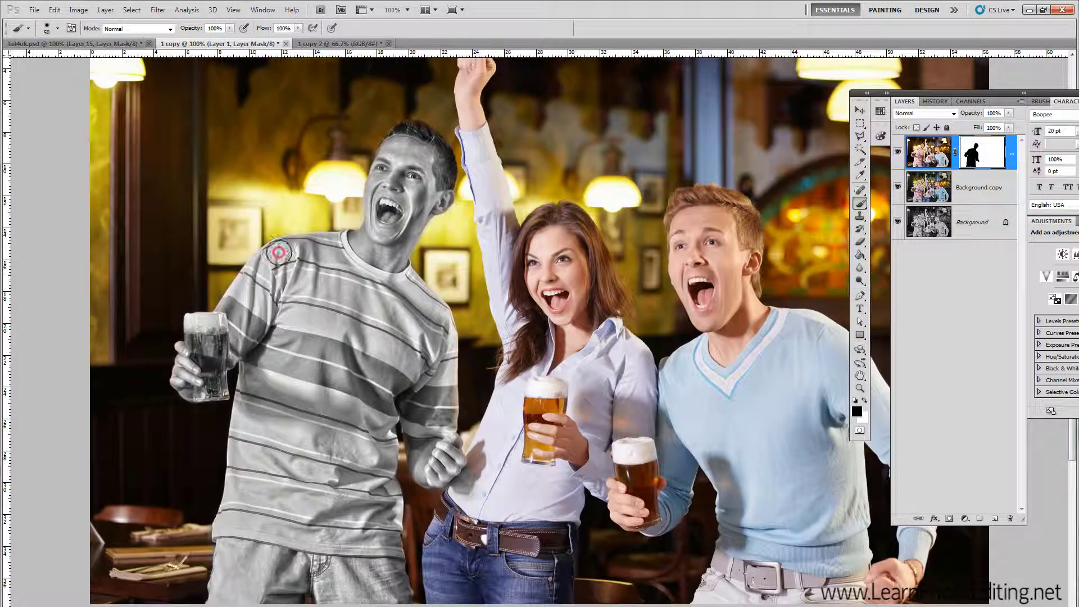
drag(548, 253, 545, 433)
mouse_move(439, 592)
mouse_down()
mouse_move(562, 539)
mouse_move(467, 467)
mouse_move(517, 394)
mouse_move(518, 575)
mouse_up()
mouse_move(568, 483)
mouse_down()
mouse_move(618, 393)
mouse_move(635, 399)
mouse_move(602, 269)
mouse_move(515, 265)
mouse_up()
mouse_move(514, 343)
mouse_down()
mouse_move(483, 146)
mouse_move(495, 281)
mouse_move(472, 141)
mouse_move(567, 219)
mouse_up()
Mask out the man in the blue sweater with black and clean up the leftover color on the woman's shirt
scroll(567, 219, down, 2)
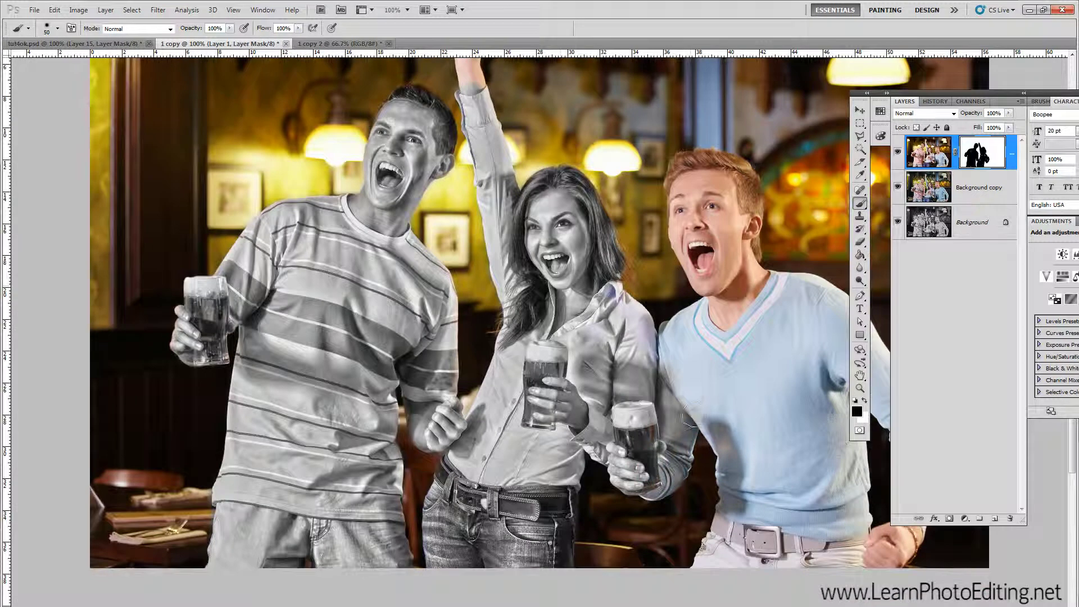
scroll(566, 219, right, 5)
mouse_move(505, 556)
mouse_down()
mouse_move(618, 484)
mouse_move(548, 314)
mouse_move(506, 303)
mouse_up()
mouse_move(477, 182)
mouse_down()
mouse_move(506, 281)
mouse_move(484, 163)
mouse_move(547, 225)
mouse_move(542, 272)
mouse_move(590, 438)
mouse_move(703, 534)
mouse_move(710, 483)
mouse_move(691, 423)
mouse_move(643, 344)
mouse_move(562, 298)
mouse_up()
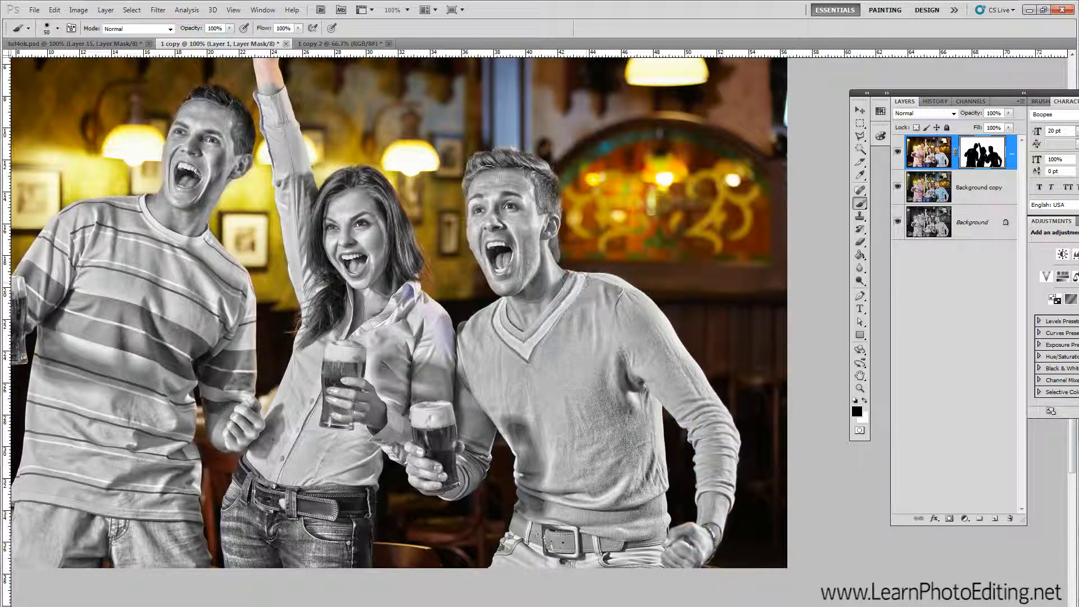
drag(398, 303, 439, 343)
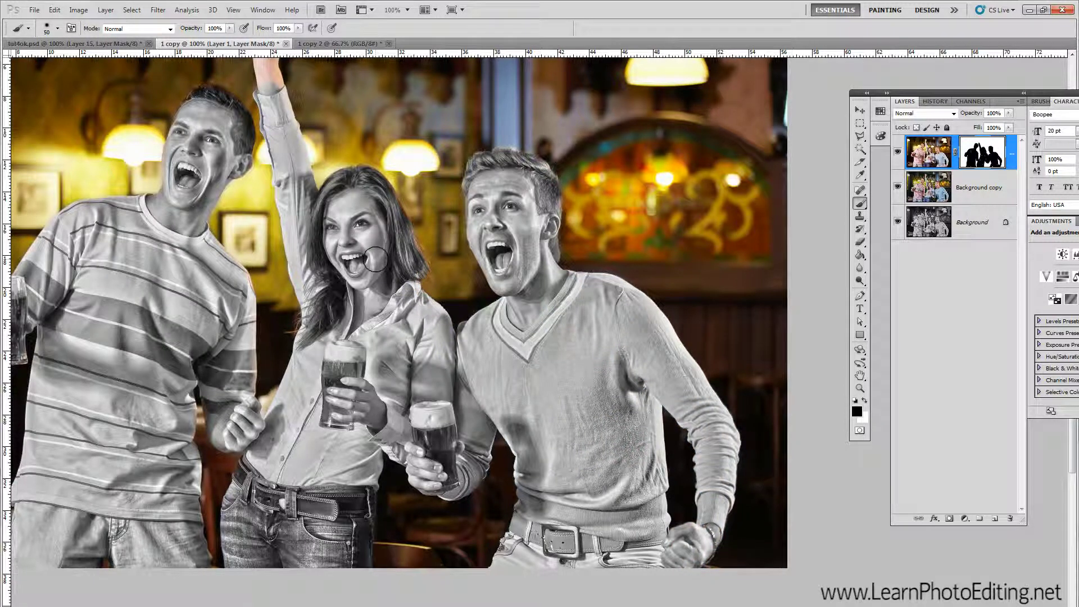
Reduce the brush to 25 px and mask out the woman's raised fist and the remaining fine edges
scroll(496, 408, up, 3)
key(bracketleft)
key(bracketleft)
key(bracketleft)
key(bracketleft)
key(bracketleft)
mouse_move(262, 123)
mouse_down()
mouse_move(287, 131)
mouse_move(278, 184)
mouse_move(263, 134)
mouse_move(260, 160)
mouse_up()
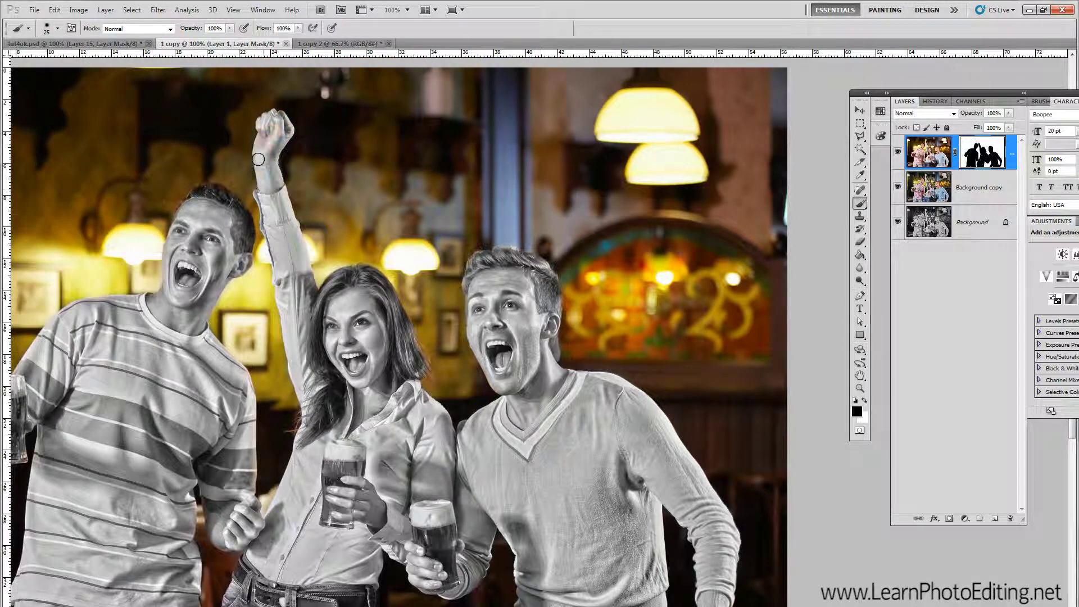
drag(243, 377, 394, 332)
Set the masked photo layer's opacity back to 70% and keep that layer active
scroll(334, 568, up, 3)
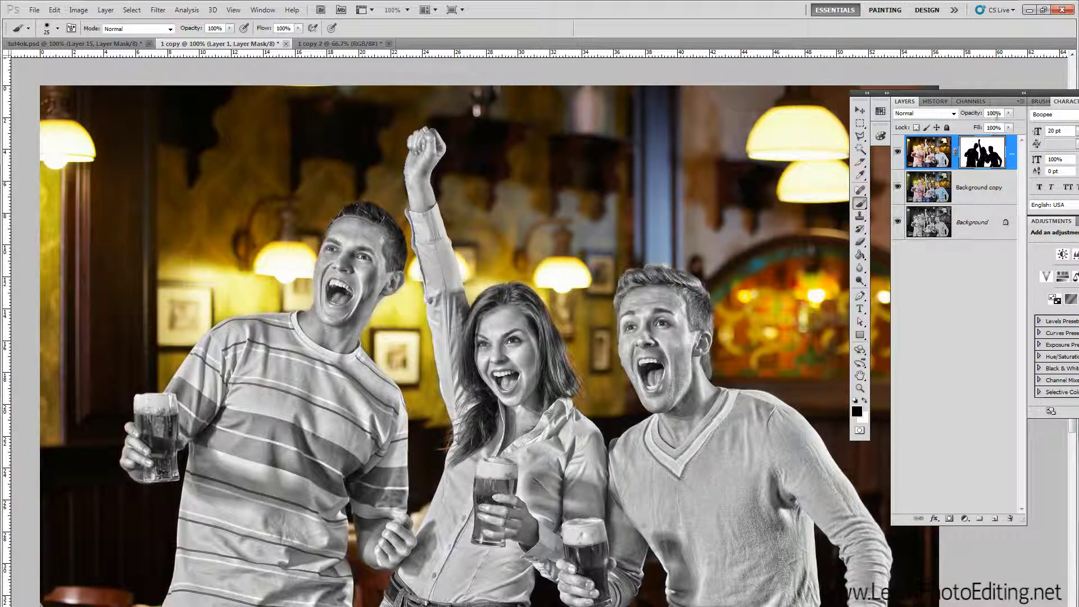
drag(997, 114, 983, 116)
text(70)
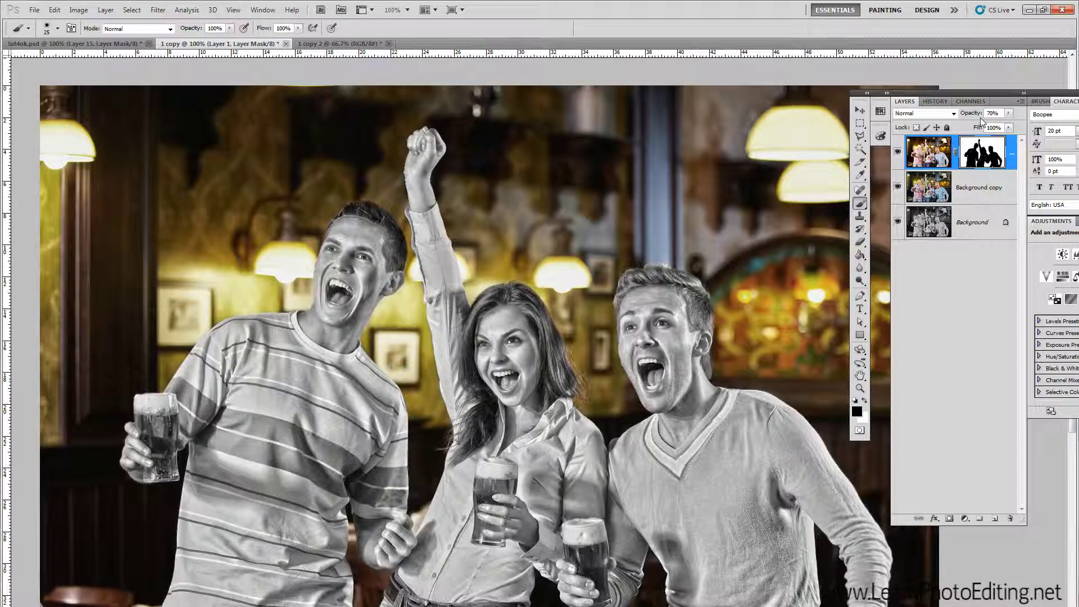
click(234, 10)
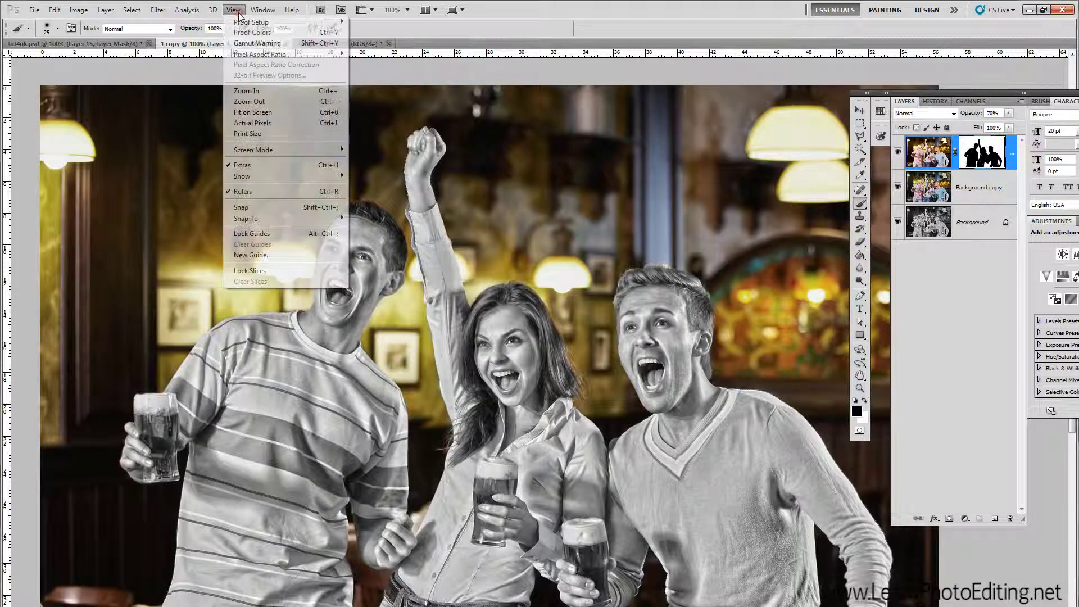
click(258, 94)
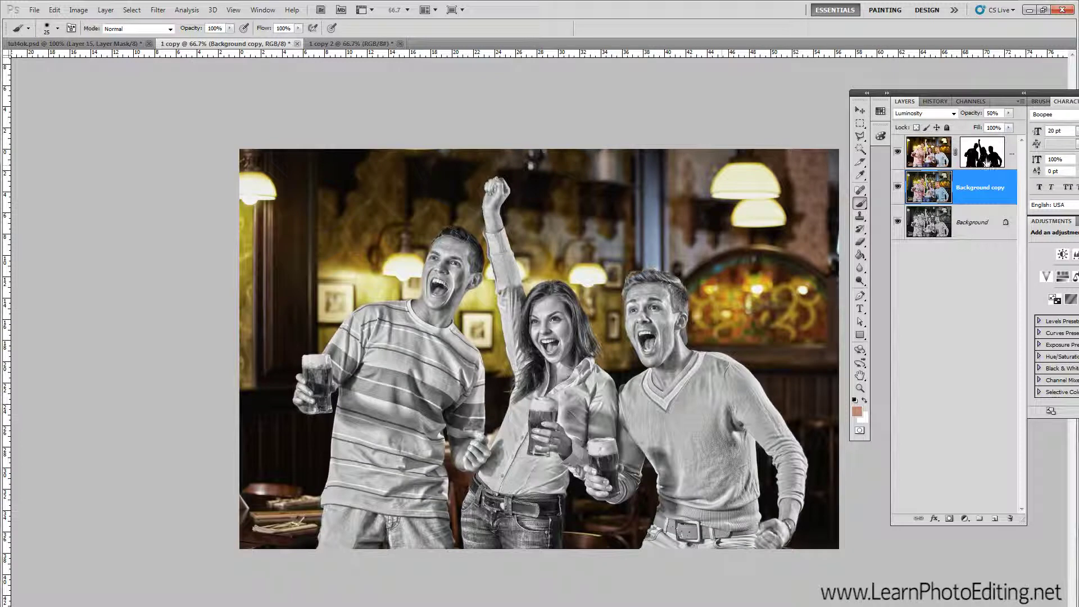
click(1005, 151)
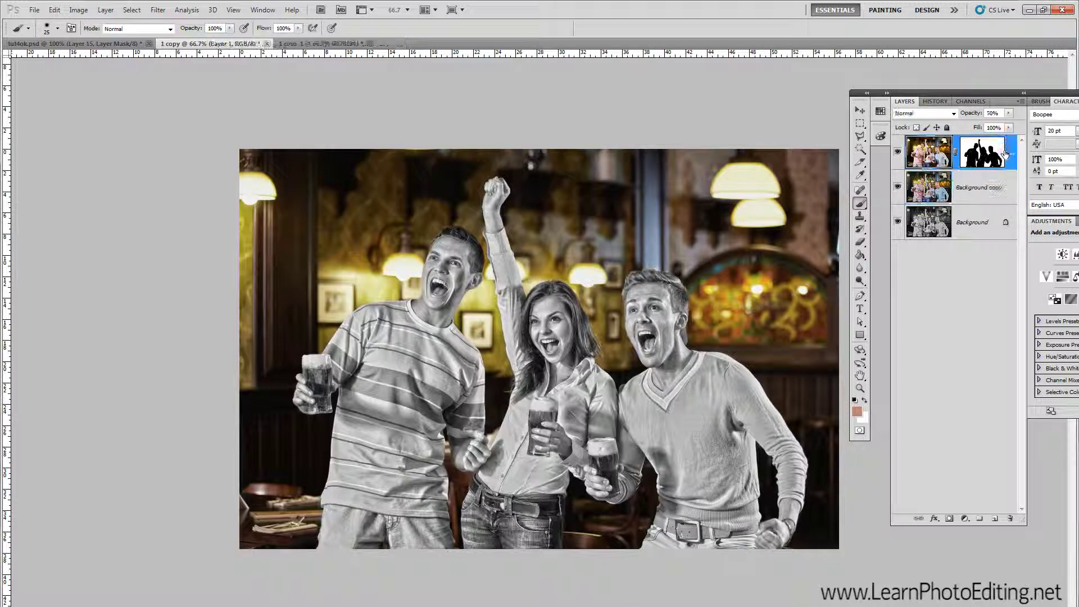
click(106, 9)
mouse_move(121, 112)
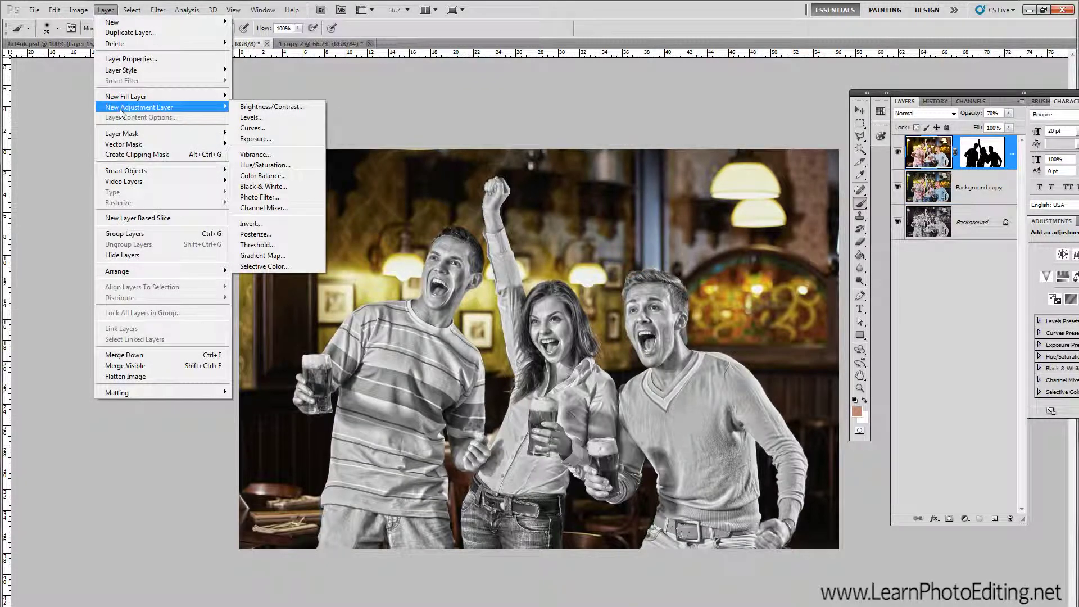
click(270, 165)
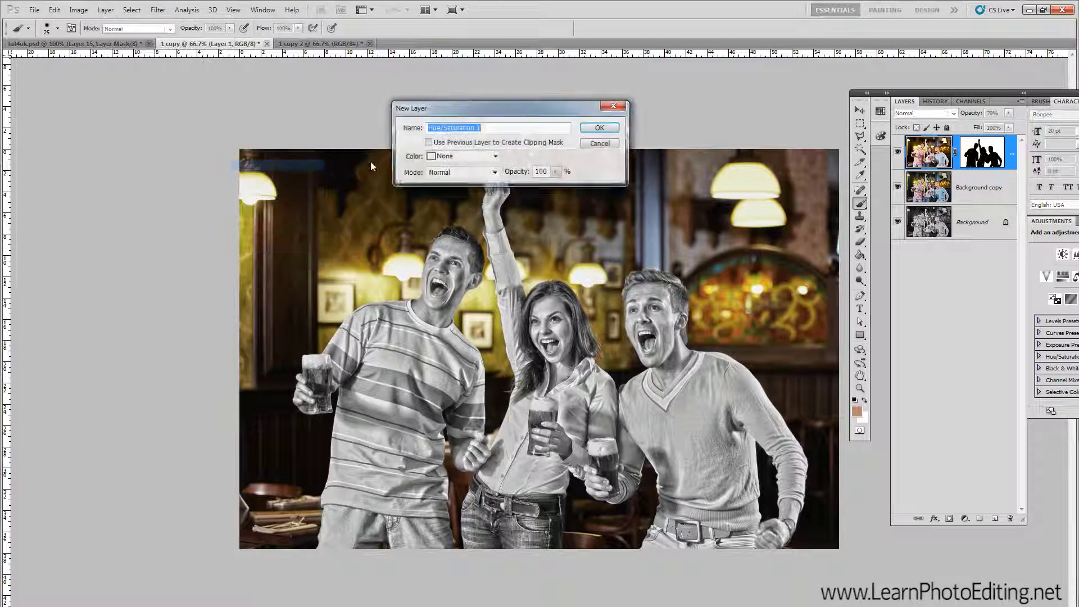
click(589, 128)
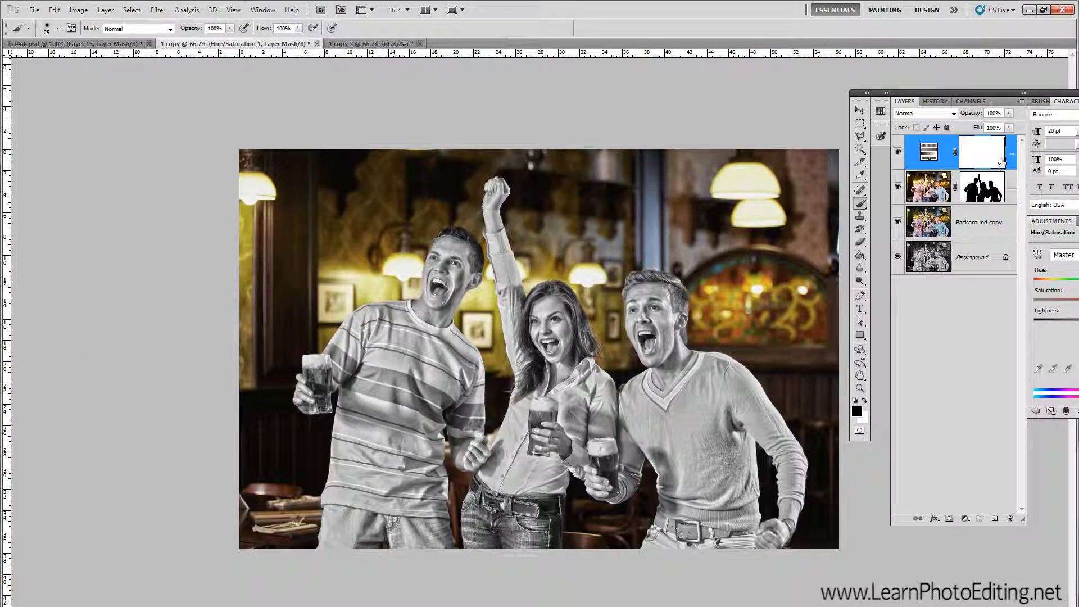
click(54, 9)
click(67, 20)
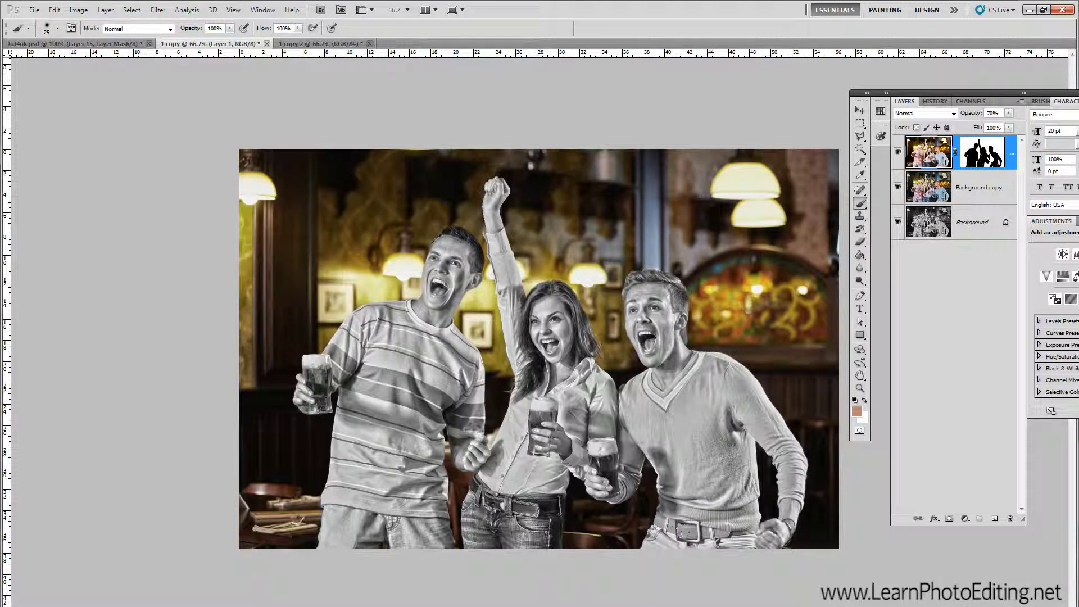
Load the photo layer's mask as a selection and add a Hue/Saturation adjustment layer limited to the background area
ctrl+click(992, 160)
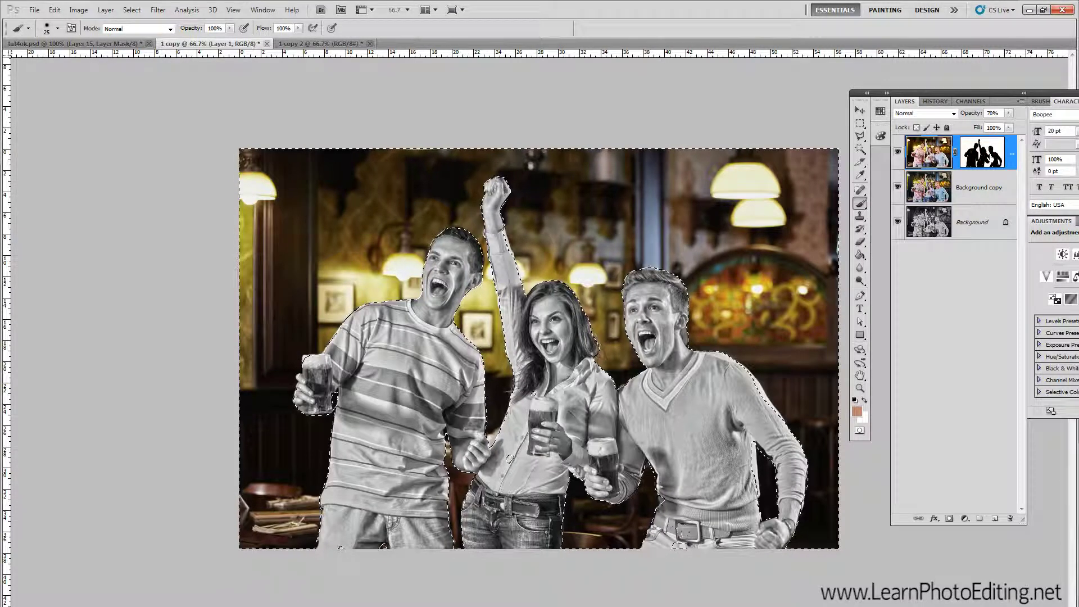
click(106, 12)
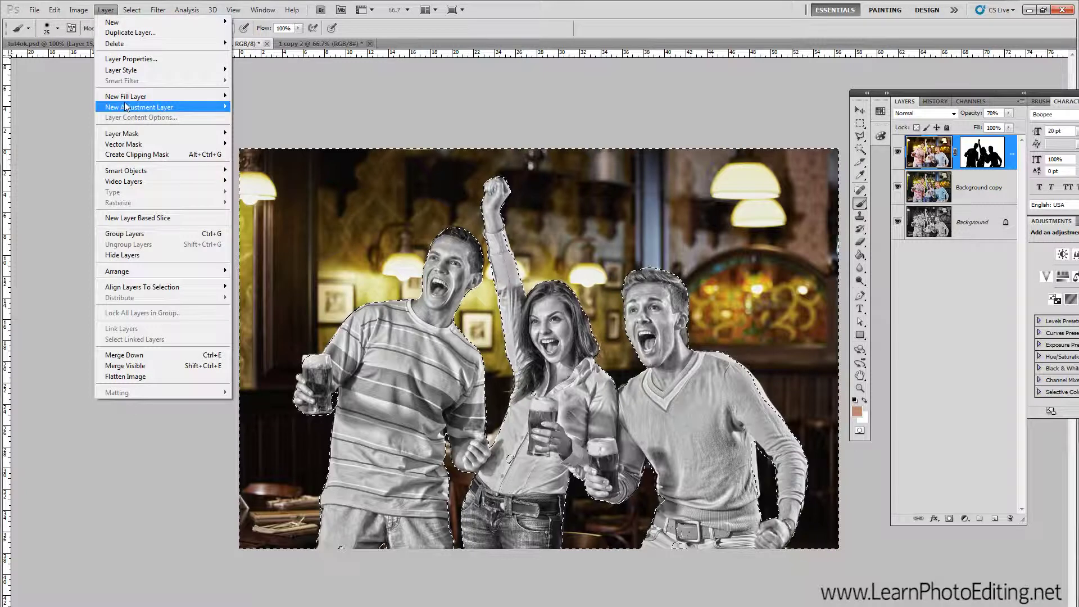
mouse_move(126, 107)
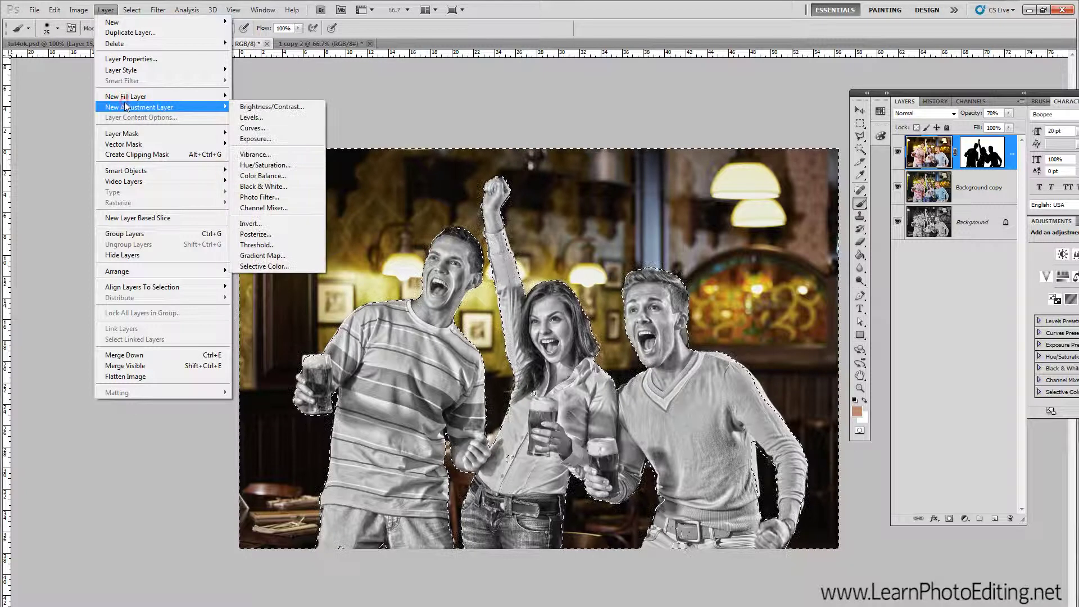
click(280, 165)
click(610, 118)
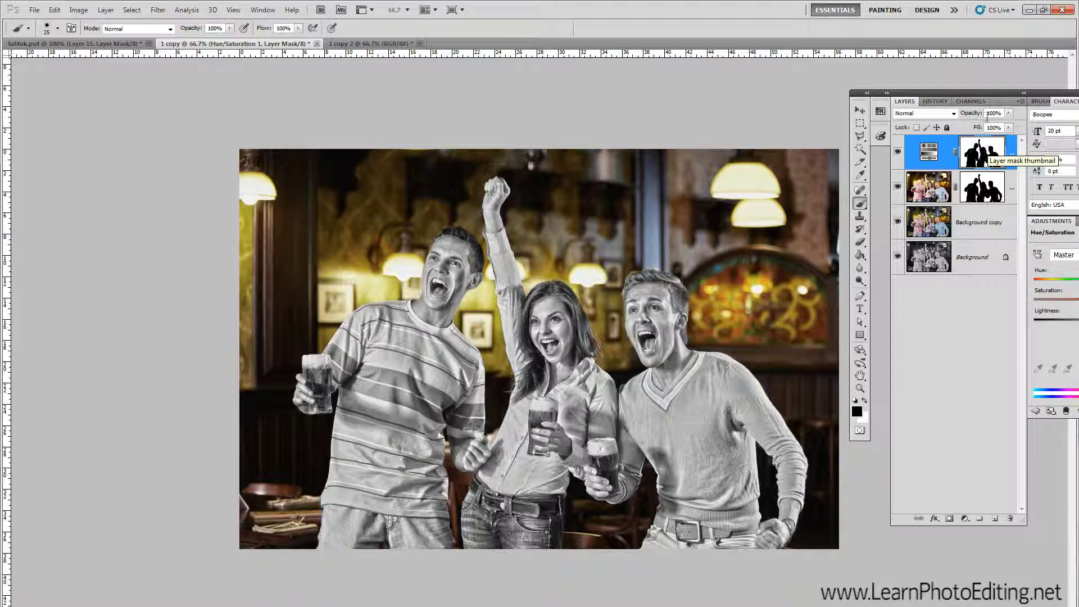
Set the Hue/Saturation adjustment to Hue -3, Saturation -10 and Lightness -15
click(1023, 93)
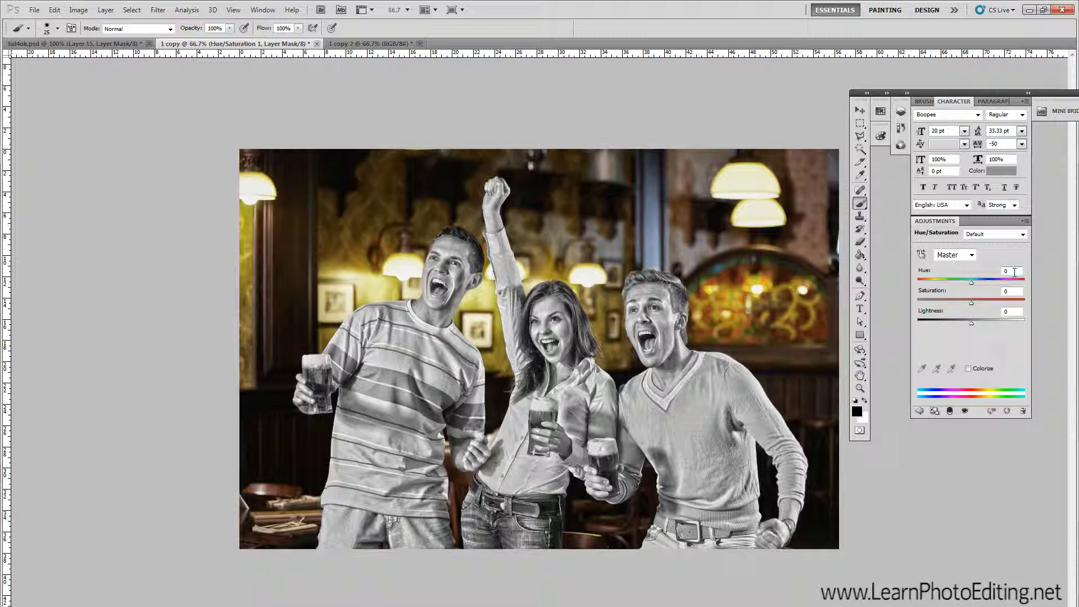
drag(973, 284, 973, 288)
click(970, 282)
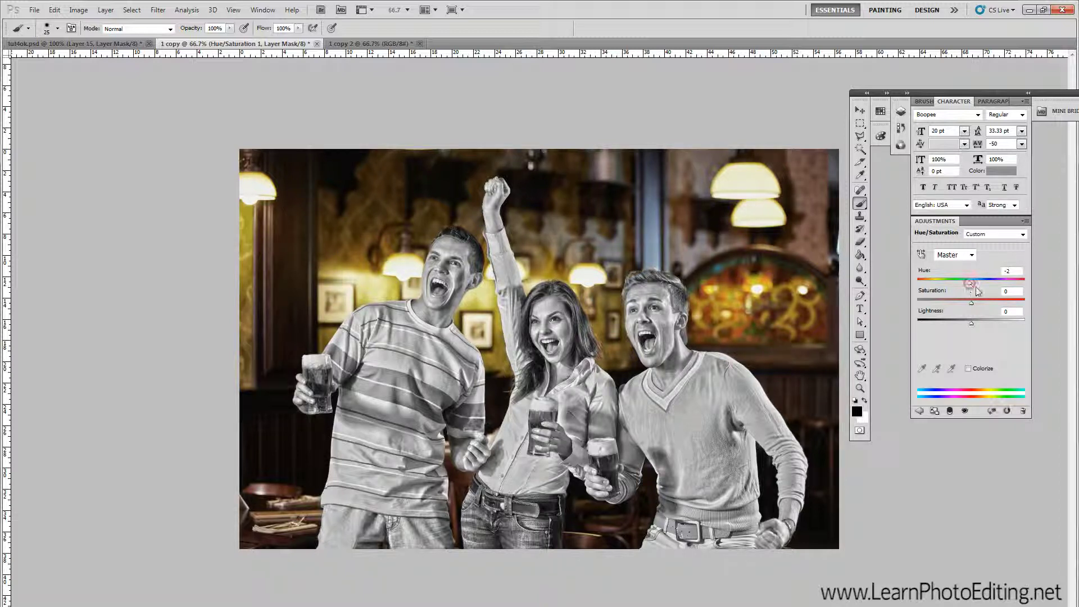
double_click(1015, 290)
text(-10)
text(-15)
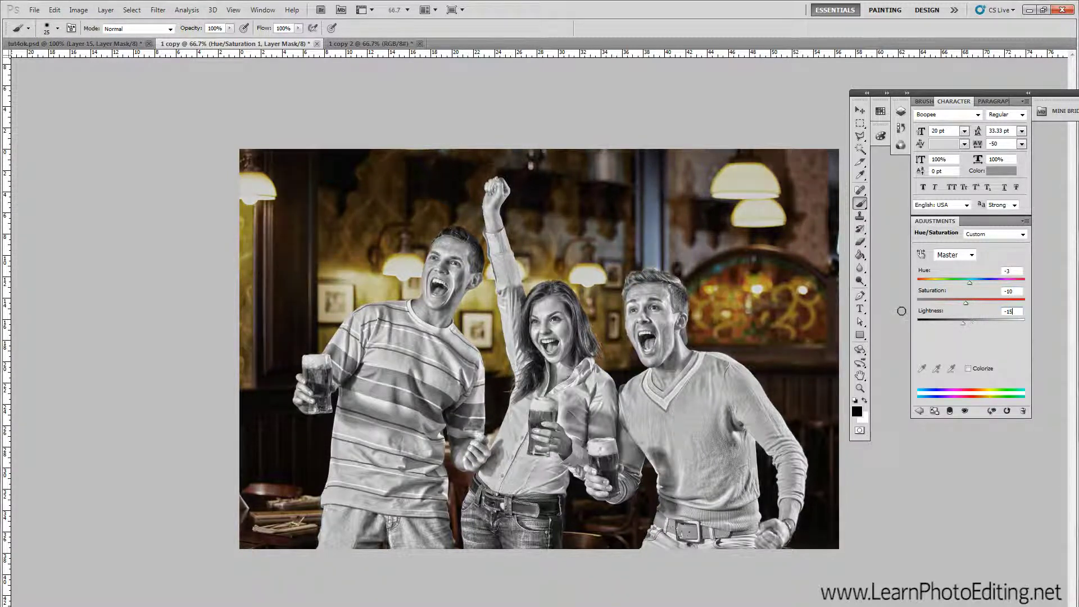
Bring back the layer list and compare the image with and without the Hue/Saturation layer
click(886, 94)
click(886, 94)
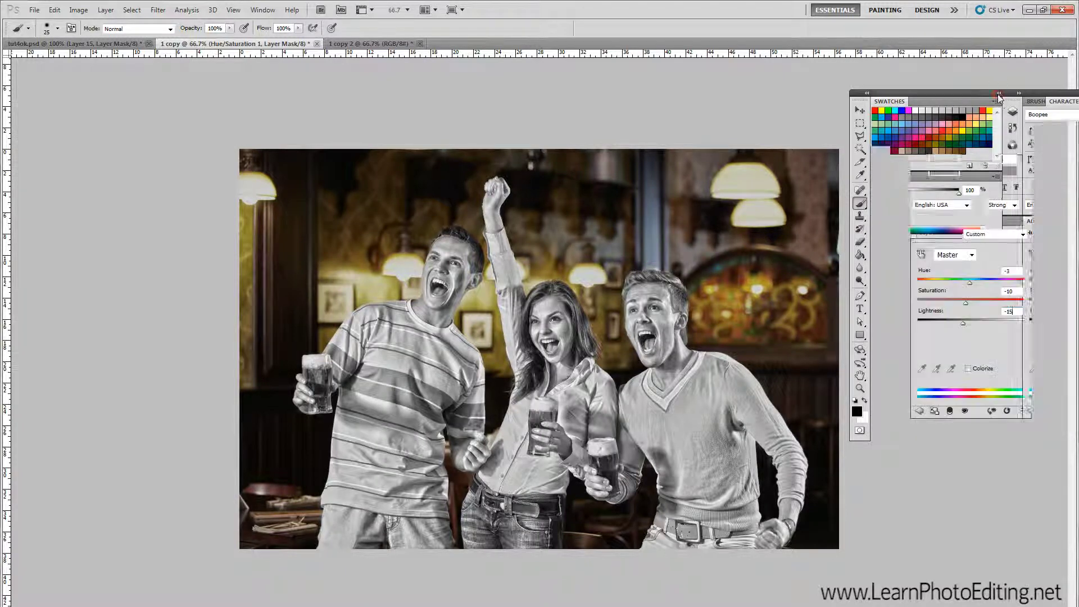
click(908, 92)
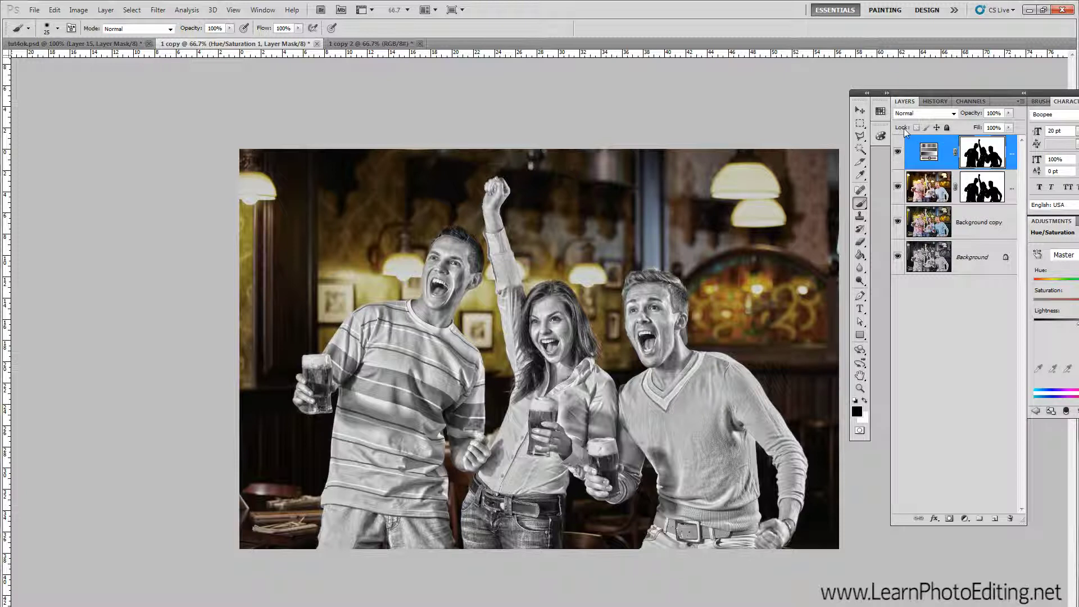
click(897, 153)
click(898, 153)
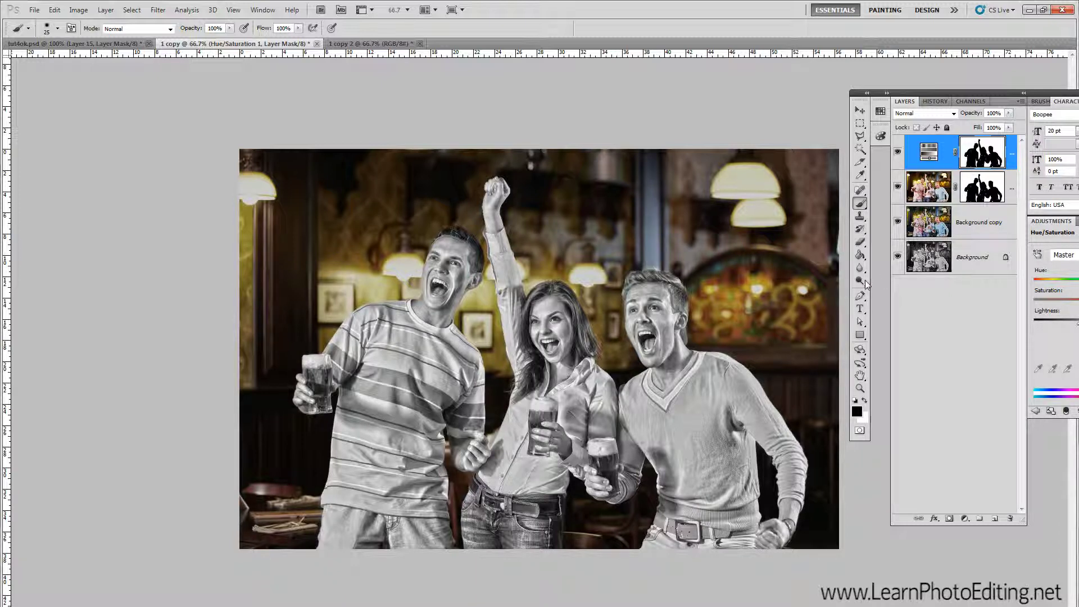
Switch the foreground color to white and revert the extra brush strokes back to the Hue/Saturation change in the history
click(865, 400)
click(979, 196)
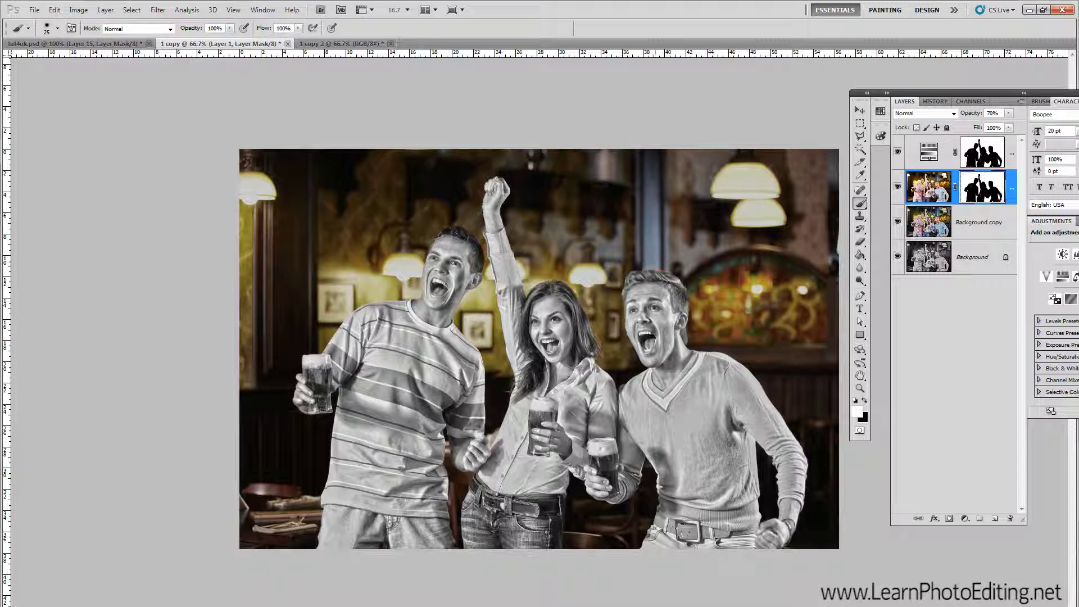
click(935, 101)
click(940, 288)
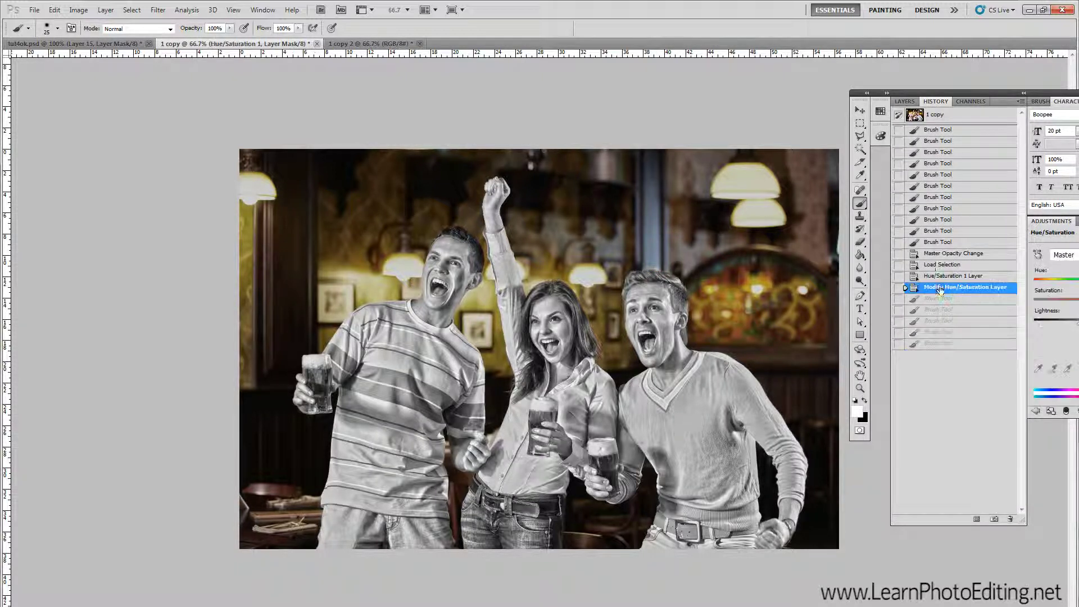
click(905, 102)
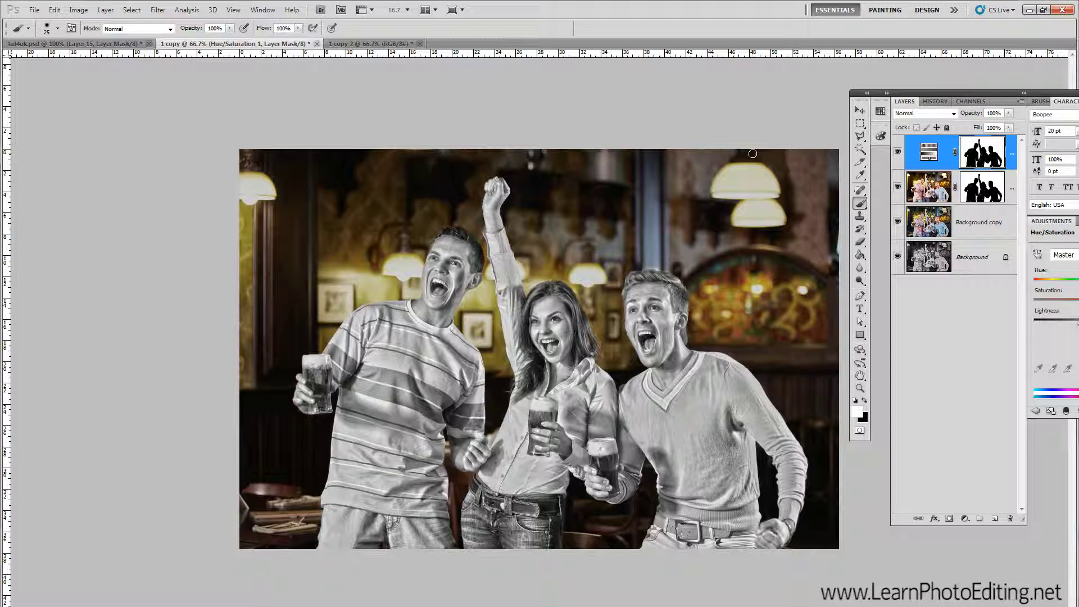
Add a new layer in Overlay mode filled with 50% gray above the Hue/Saturation layer and name it Dodge
click(106, 10)
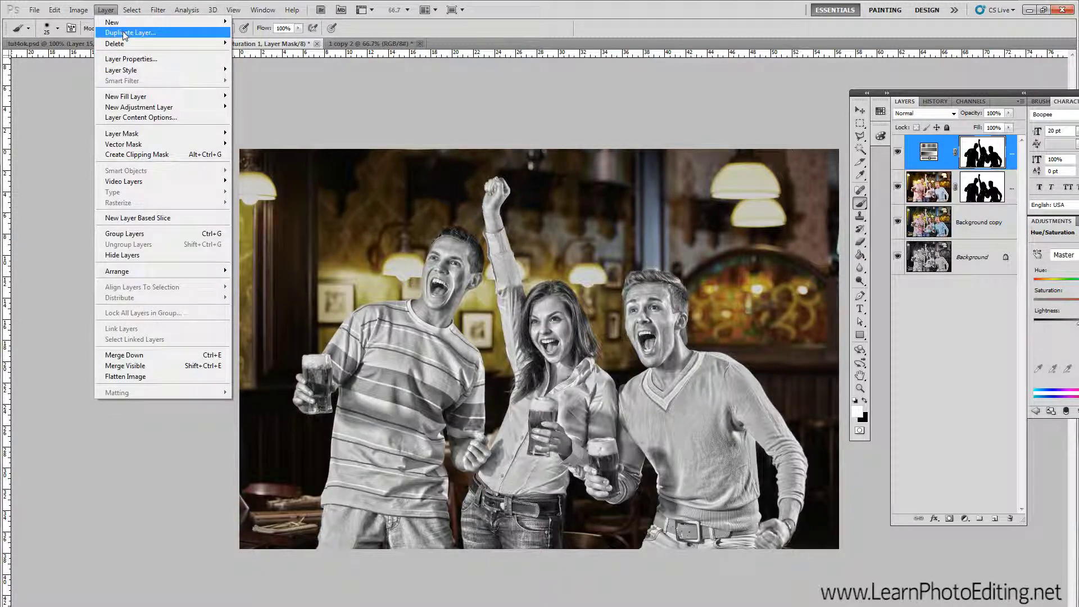
mouse_move(129, 23)
click(251, 23)
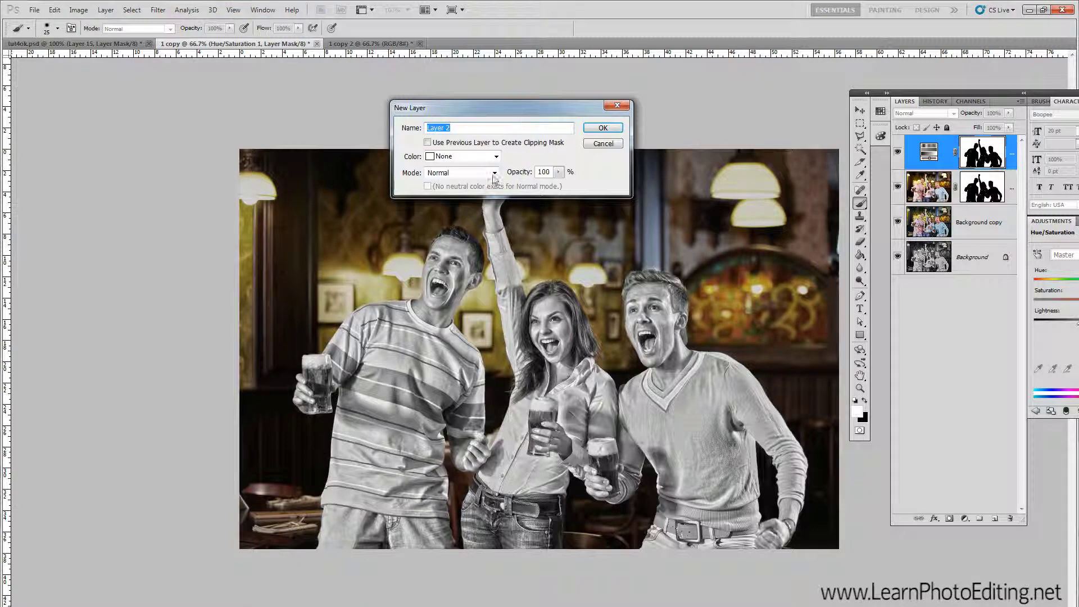
click(494, 173)
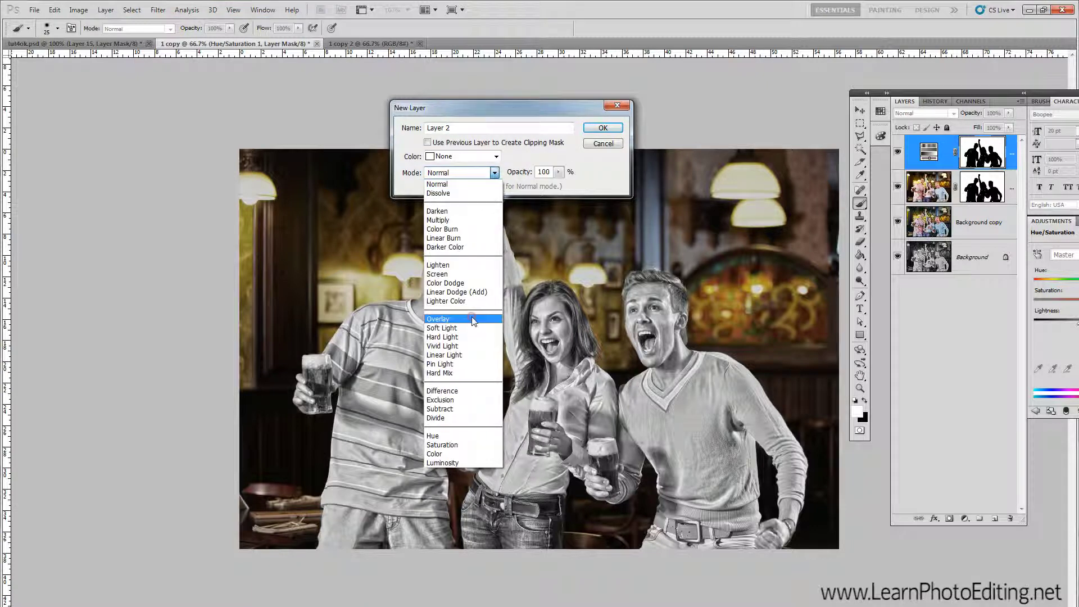
click(471, 315)
click(427, 186)
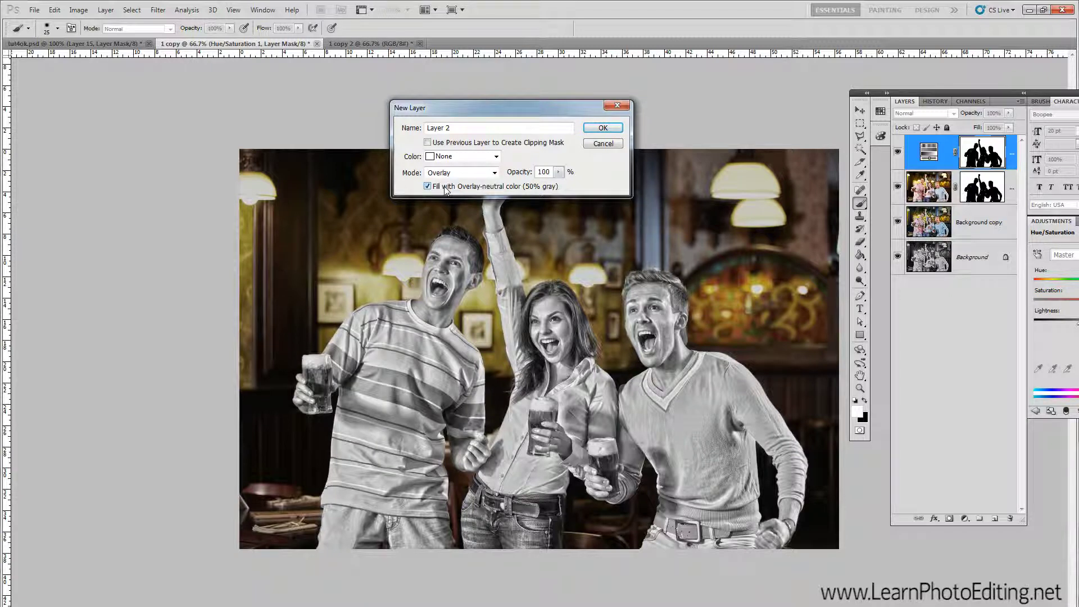
click(603, 128)
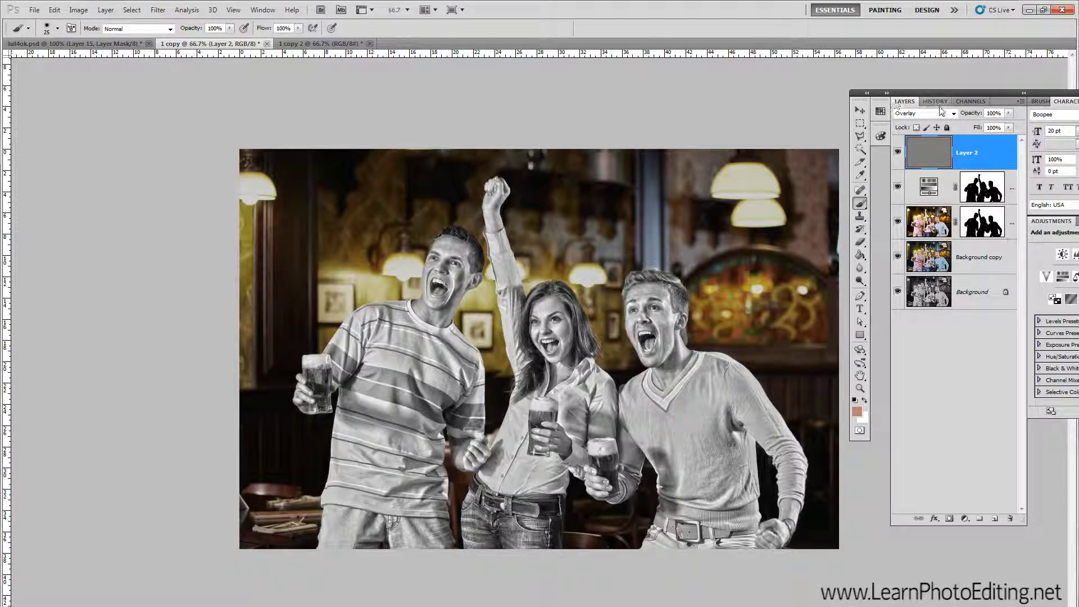
double_click(975, 155)
key(Return)
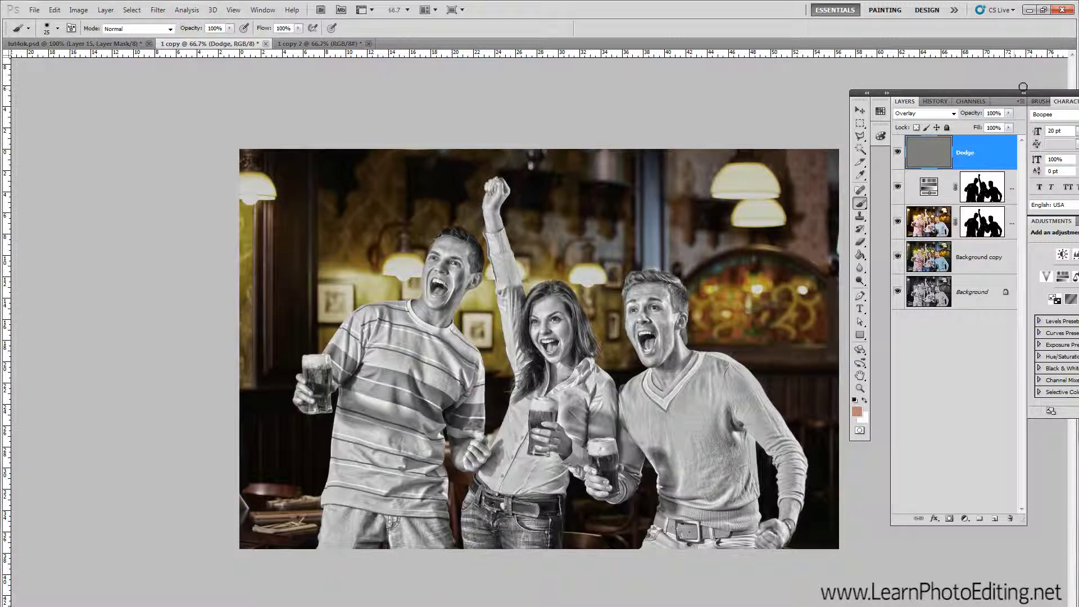
Collapse the Character and Adjustments groups while keeping the layer list expanded
drag(1023, 97, 980, 98)
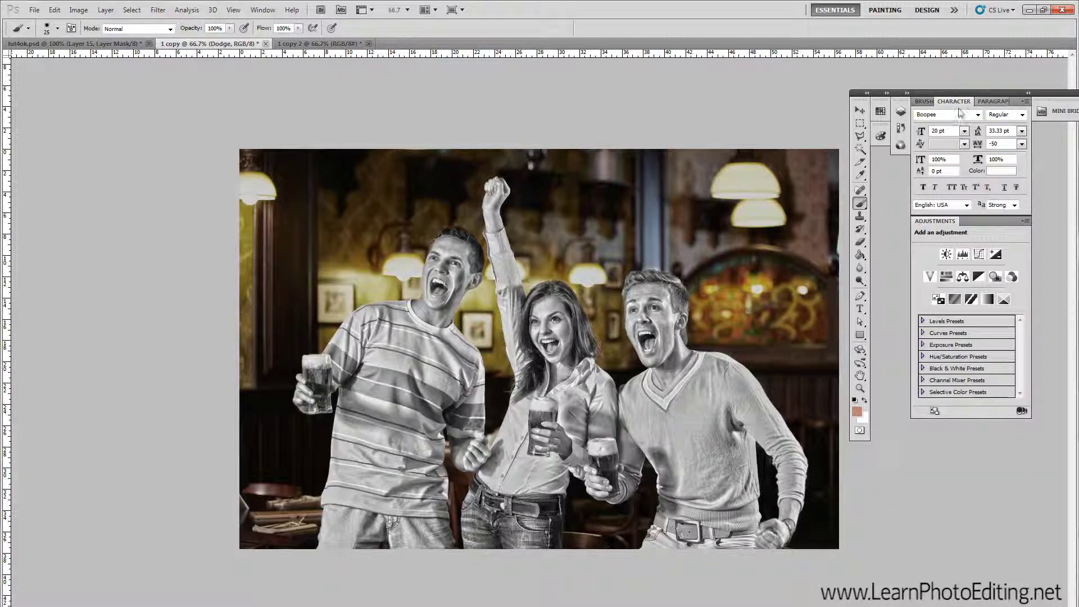
click(907, 94)
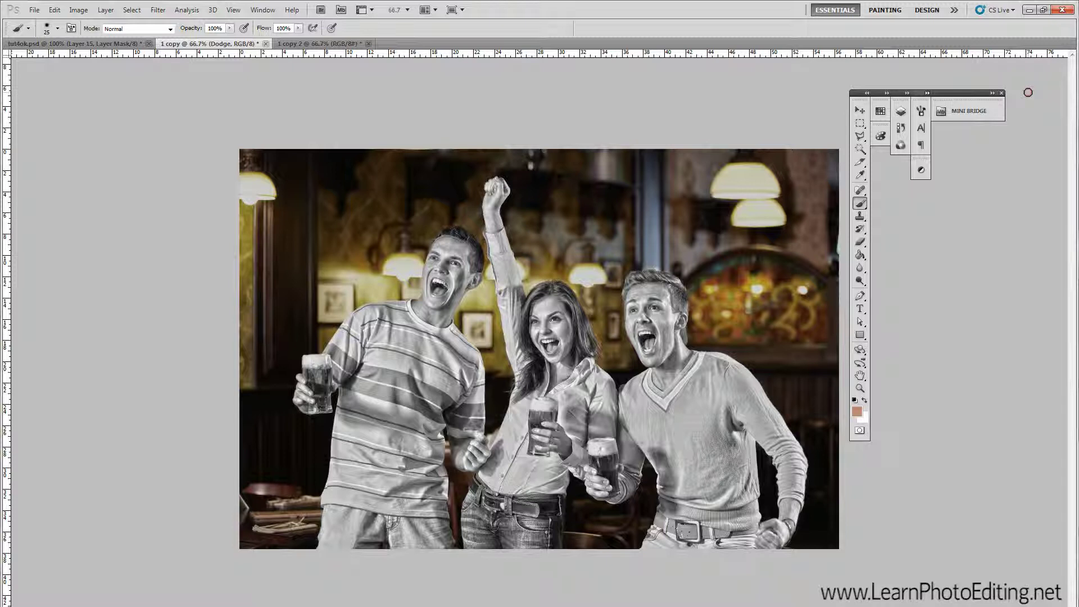
click(907, 94)
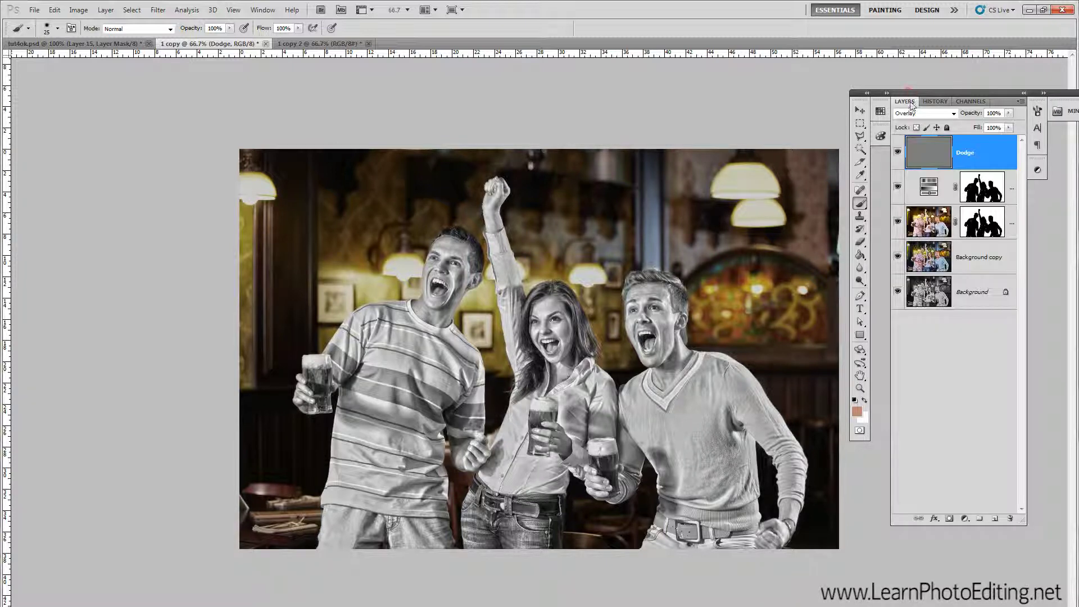
Activate the Dodge tool and set its exposure to 20%
click(860, 280)
right_click(859, 280)
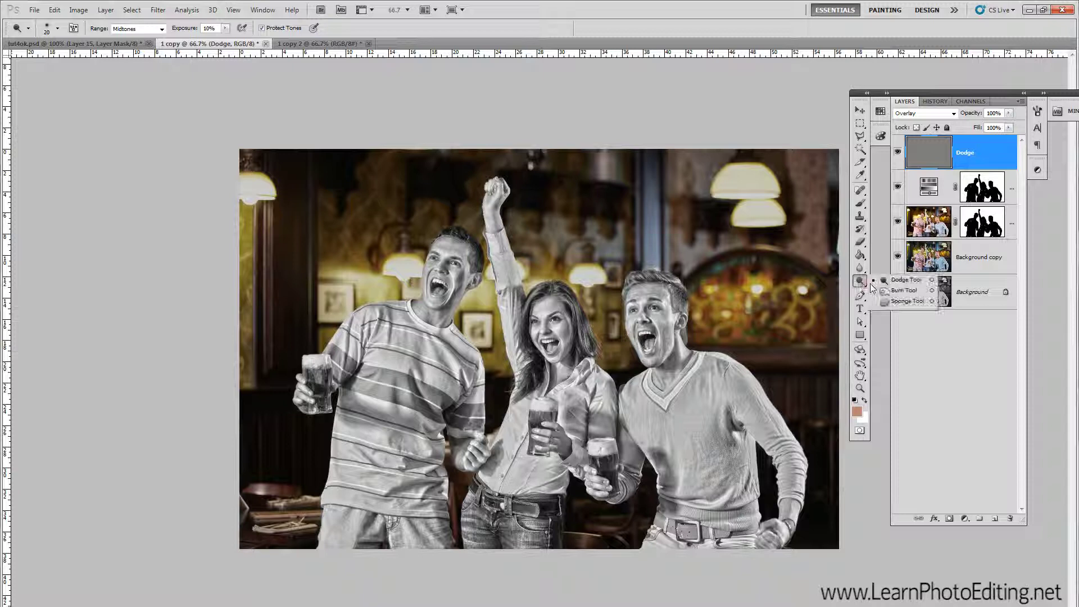
click(904, 280)
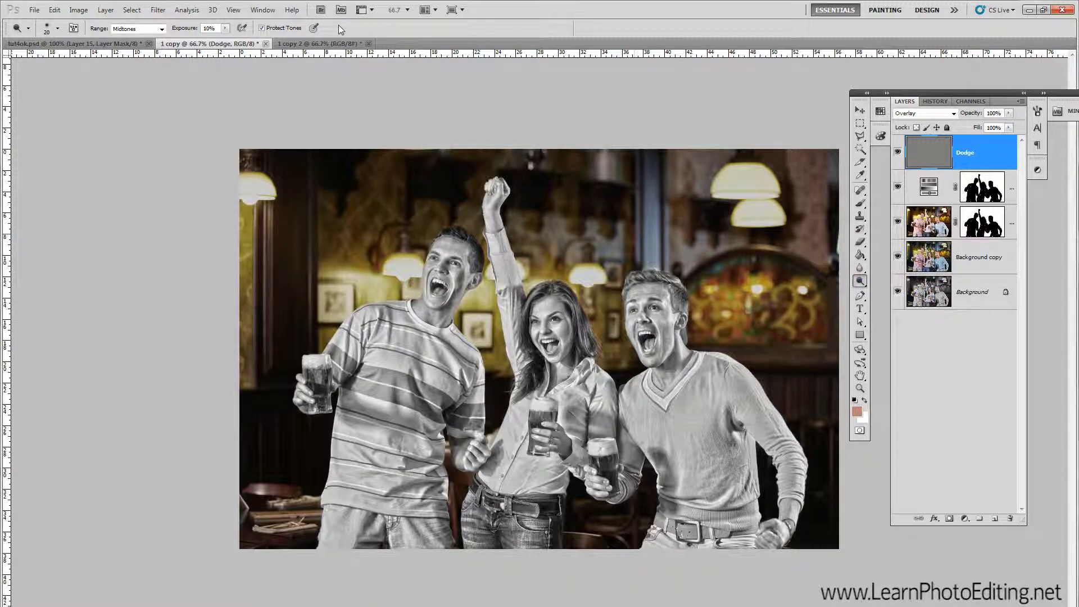
click(204, 29)
text(2)
key(Delete)
Lighten the mouth areas of the striped-shirt man and the V-neck man with Dodge strokes
click(233, 10)
click(264, 92)
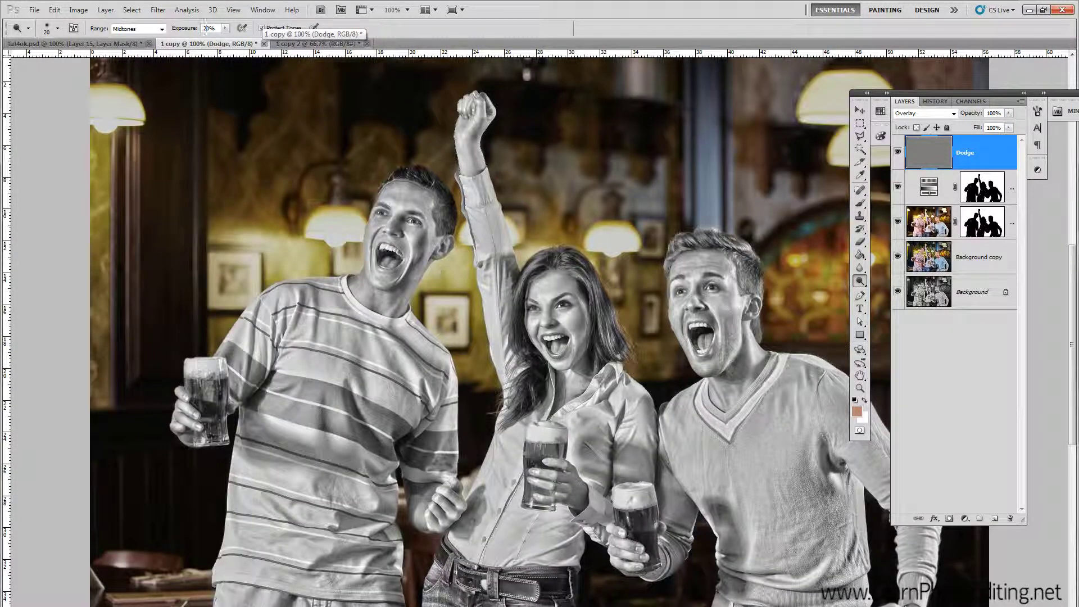
drag(387, 249, 396, 255)
click(396, 256)
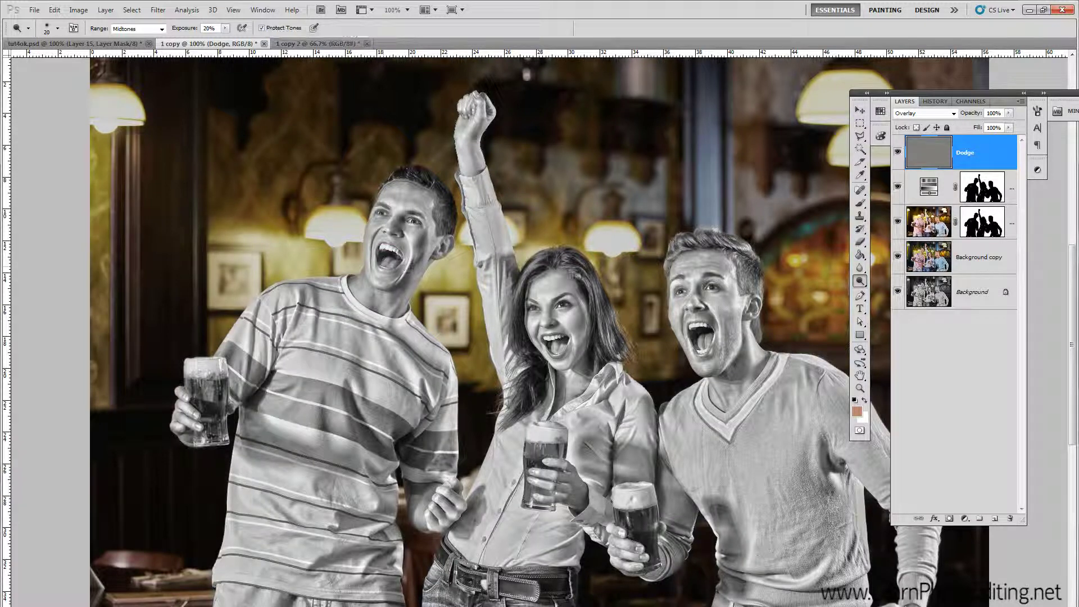
drag(697, 327, 701, 349)
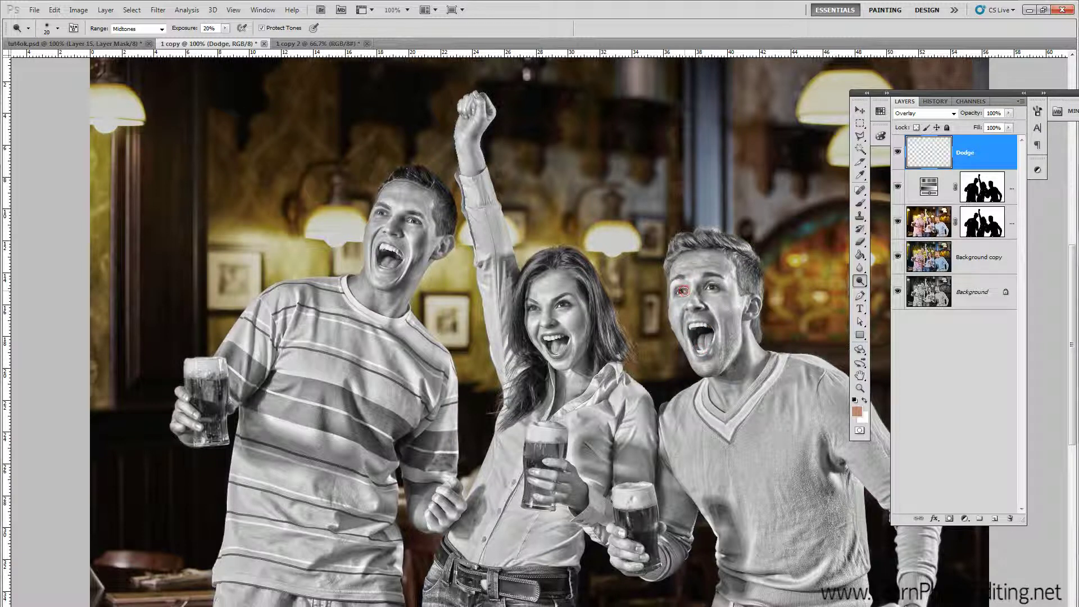
click(58, 10)
click(59, 10)
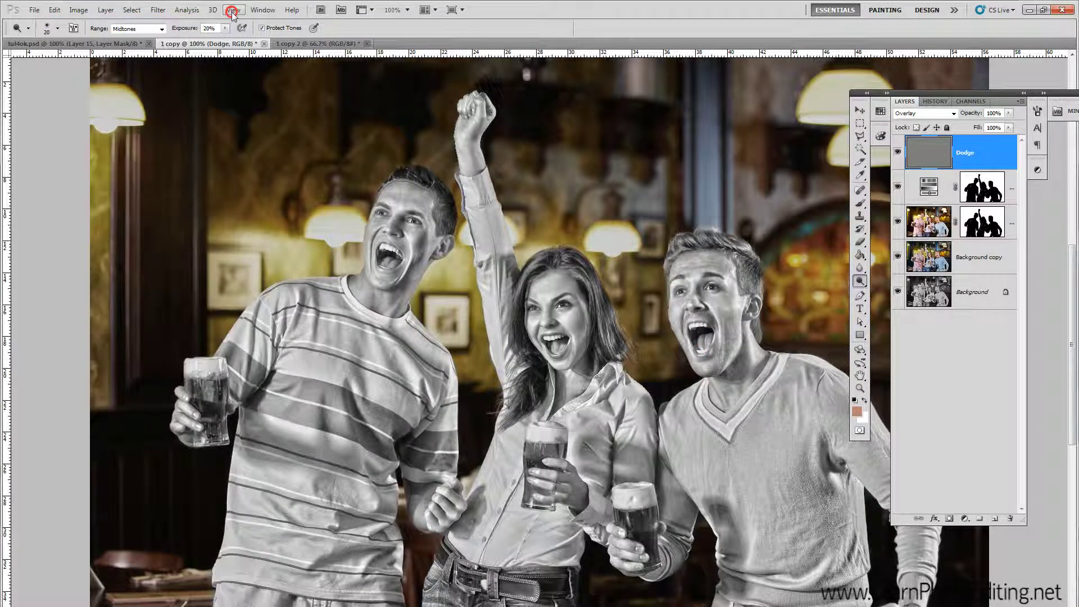
Set the Dodge brush size to 5 px for close-up work on the faces
click(233, 10)
click(249, 90)
click(233, 10)
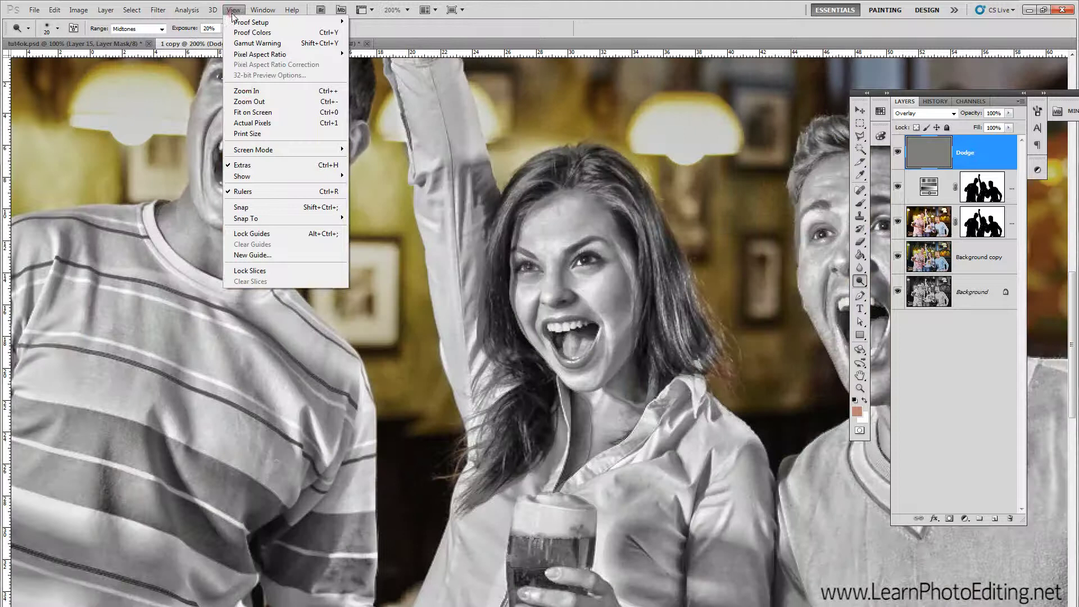
click(253, 91)
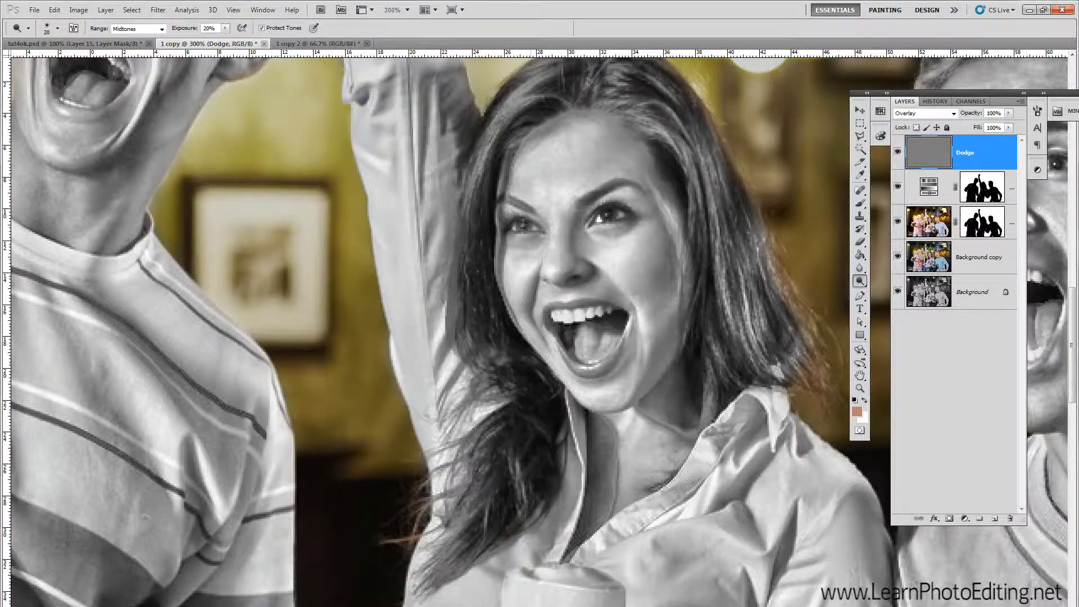
drag(522, 606, 626, 606)
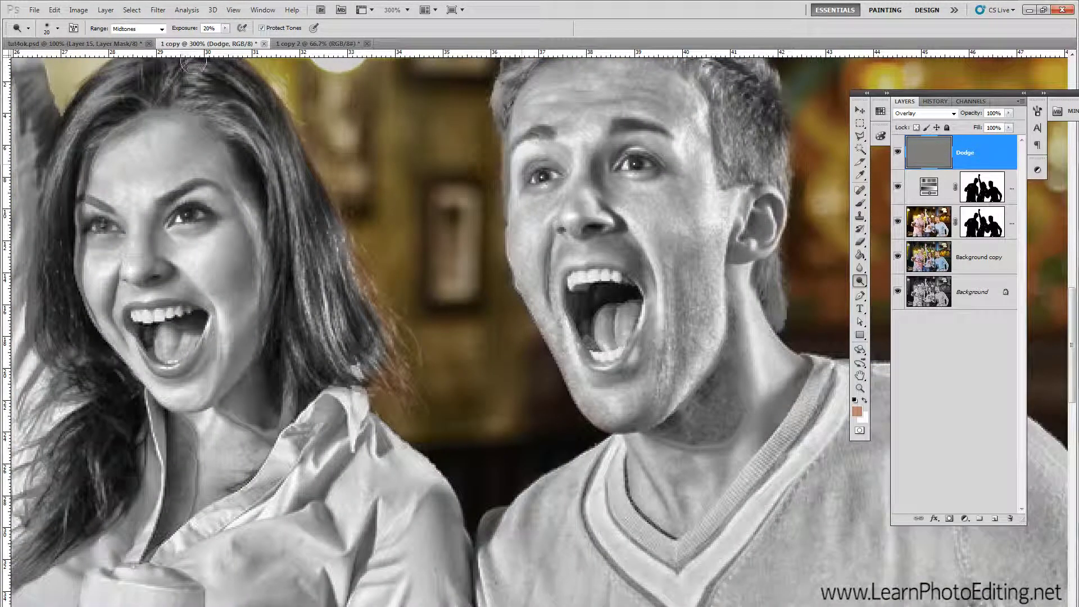
click(57, 28)
drag(109, 49, 84, 46)
text(10)
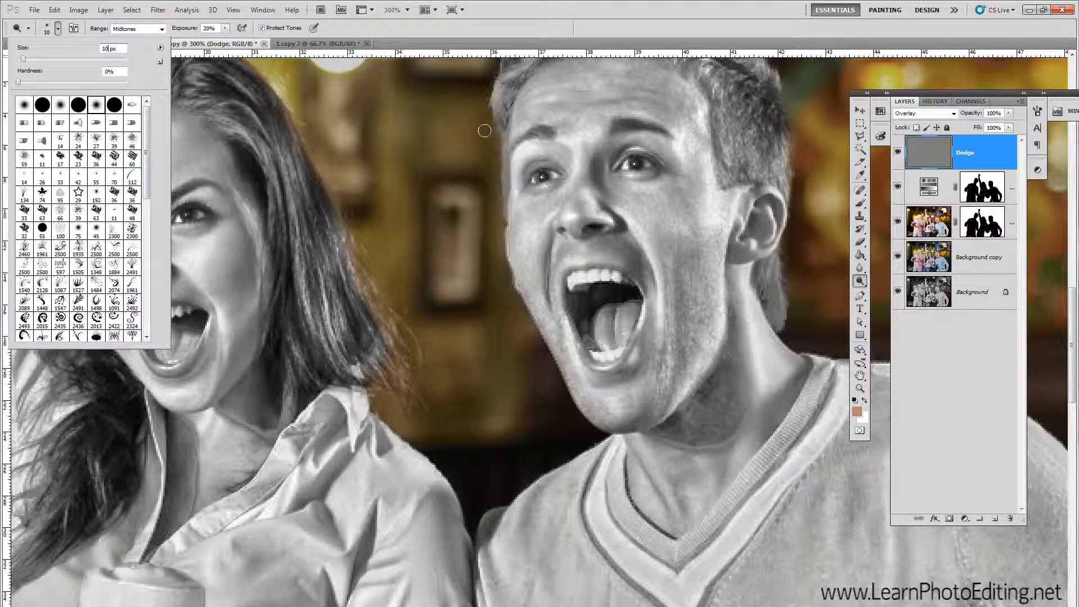
key(BackSpace)
key(BackSpace)
text(5)
Lighten the eyes of the V-neck man, the woman and the striped-shirt man with fine Dodge strokes
click(556, 174)
drag(557, 174, 538, 177)
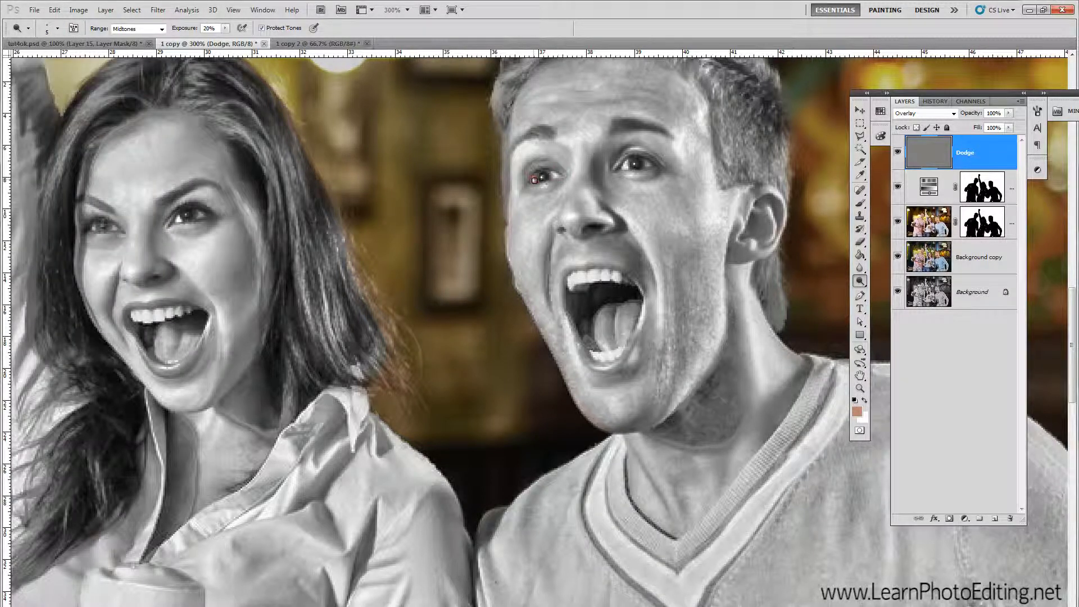
drag(625, 167, 648, 164)
mouse_move(114, 228)
mouse_down()
mouse_move(87, 226)
mouse_move(105, 230)
mouse_up()
scroll(481, 579, left, 10)
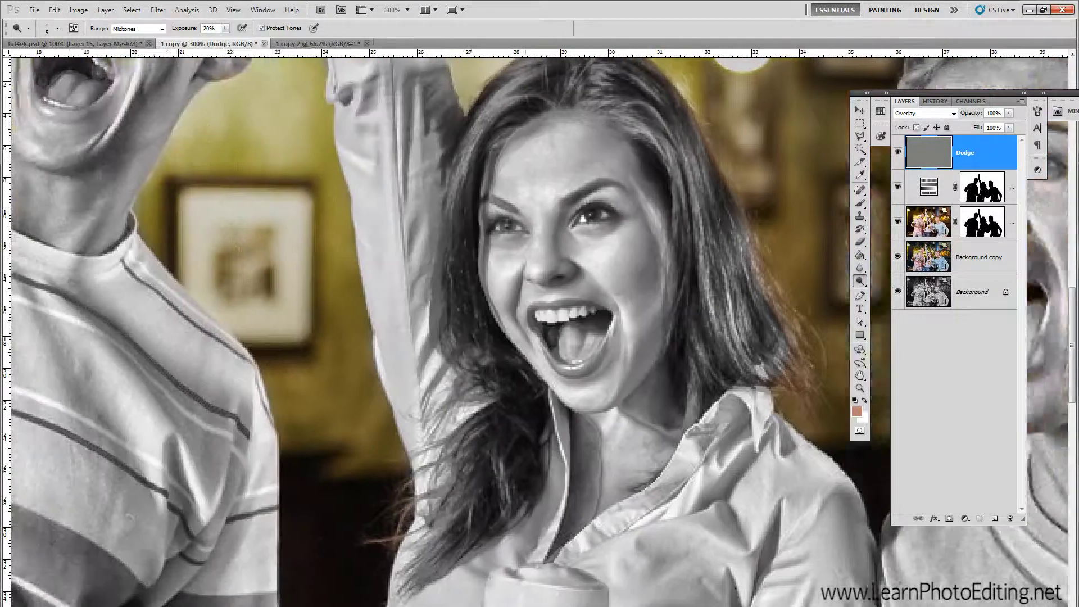
scroll(482, 578, up, 4)
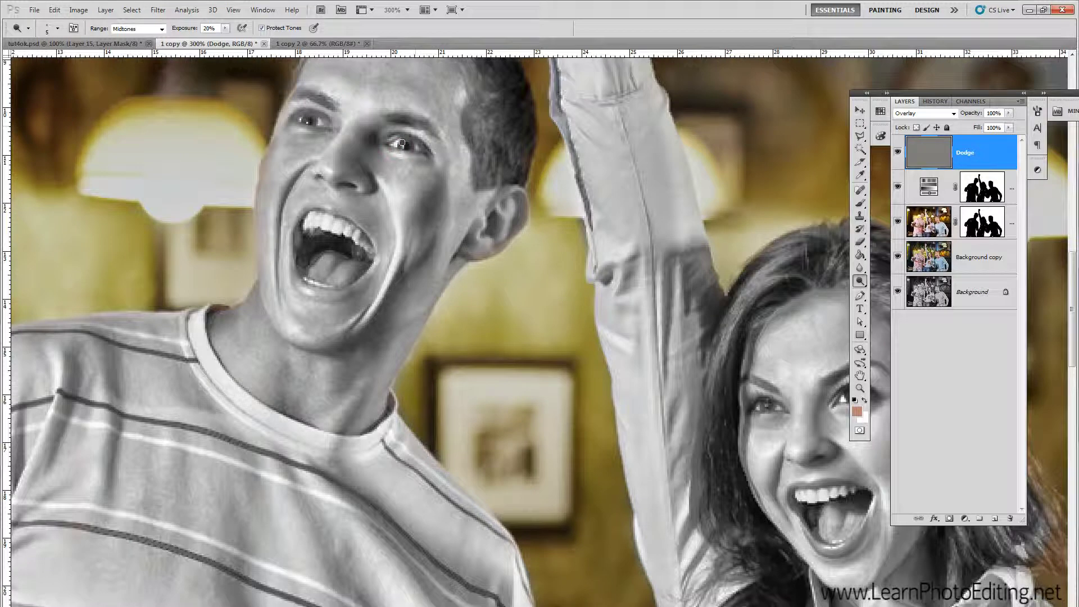
drag(395, 145, 417, 148)
Add another new layer above the Dodge layer in Overlay mode, filled with 50% gray
click(233, 10)
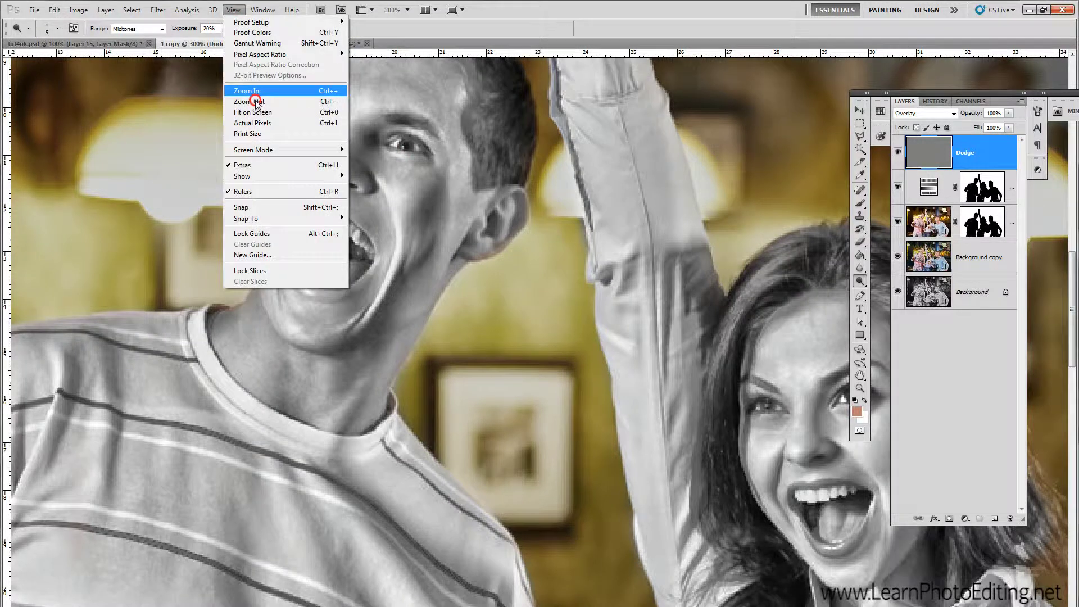
click(252, 107)
click(233, 10)
click(254, 101)
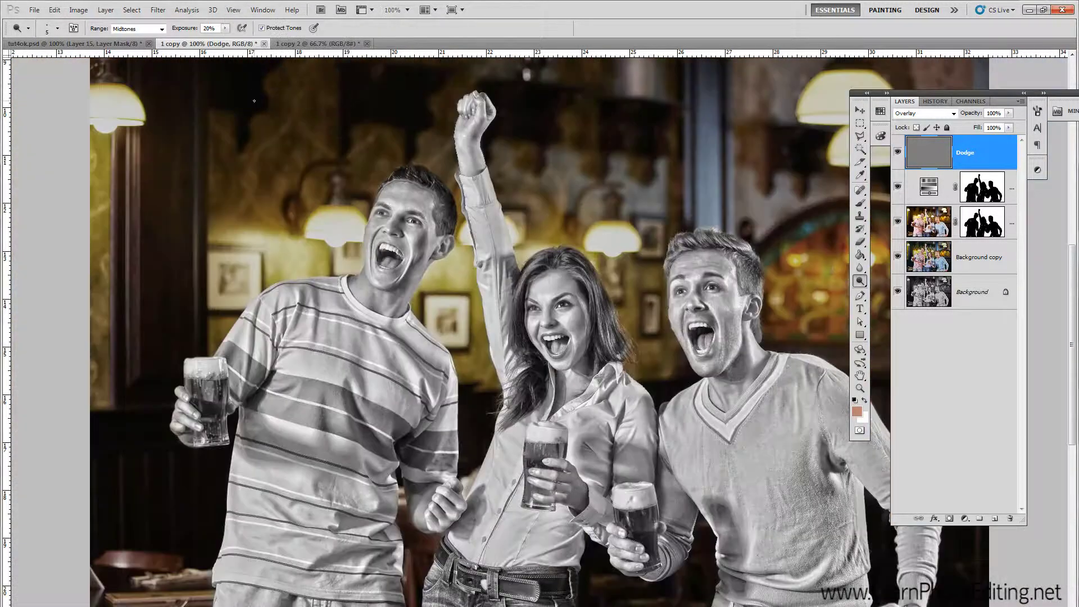
click(106, 10)
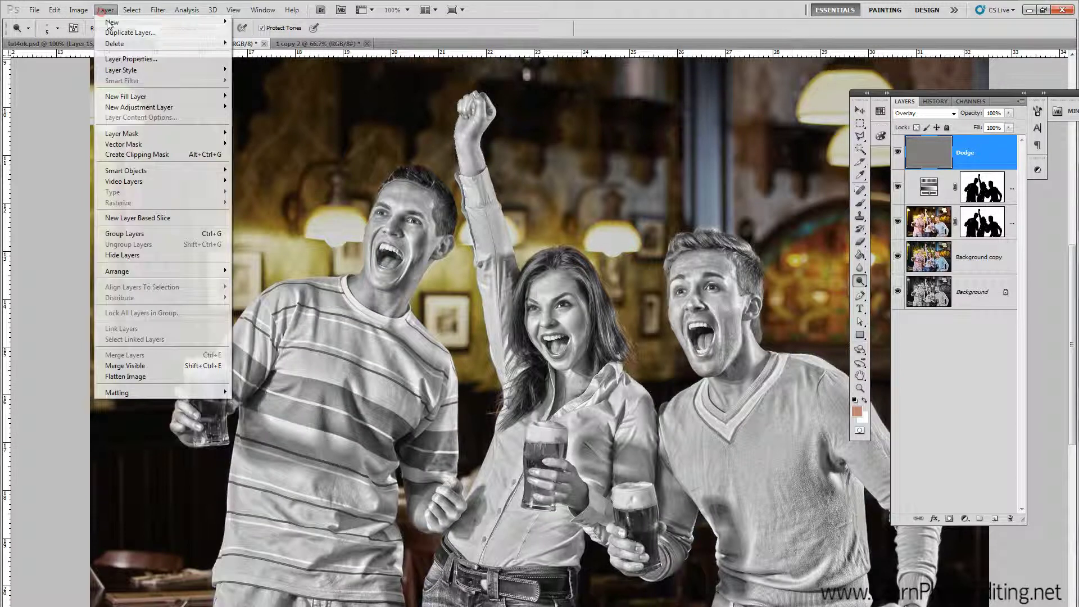
mouse_move(125, 22)
click(247, 22)
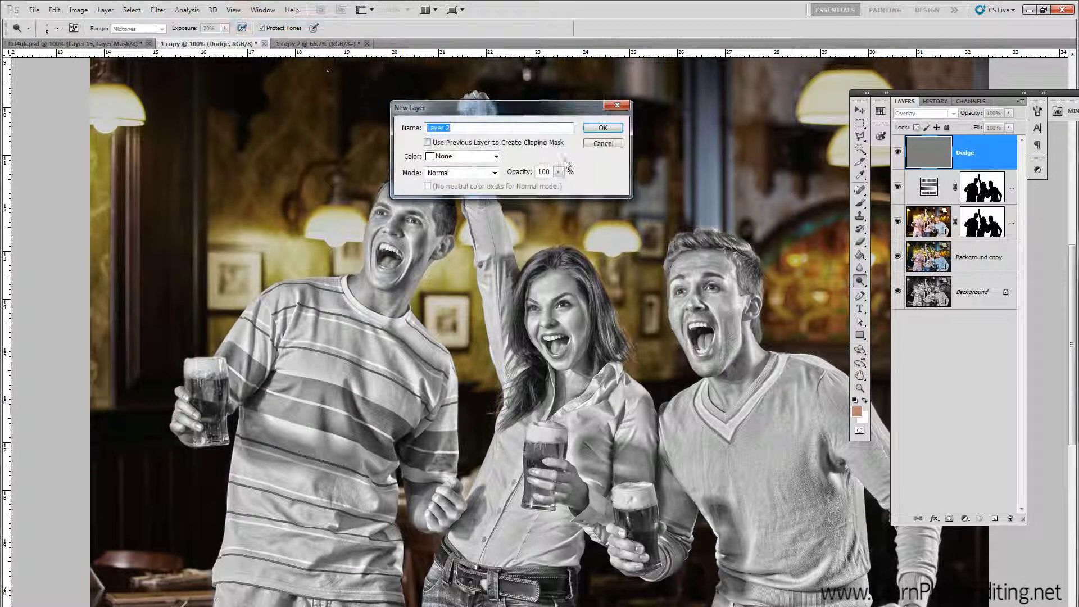
click(467, 172)
click(438, 319)
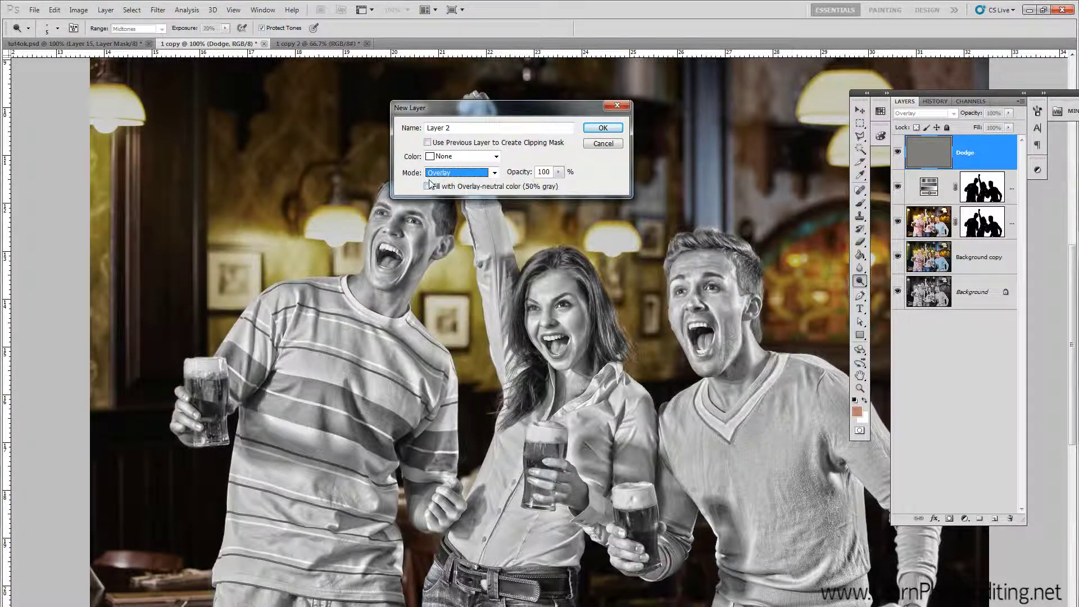
click(428, 186)
click(602, 128)
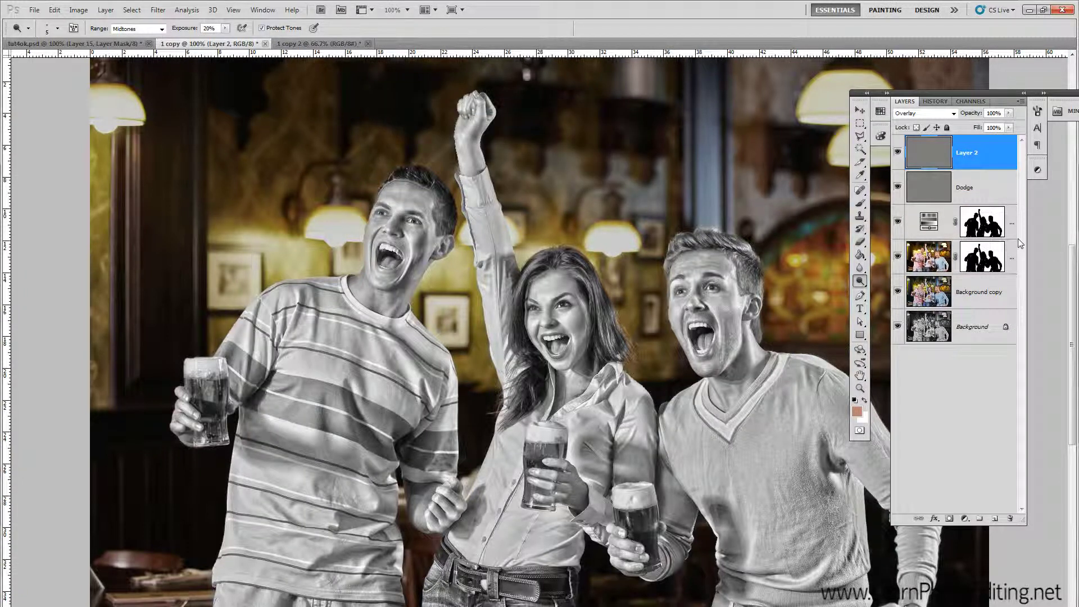
Rename the new top layer as Dodge2
double_click(963, 152)
text(Dodge2)
key(Return)
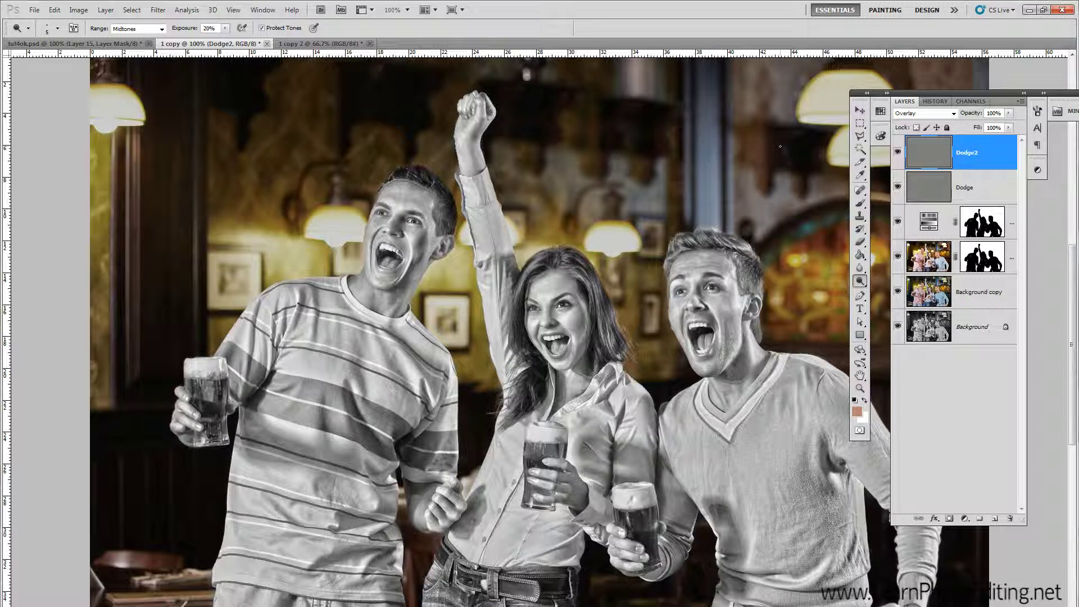
Set the Dodge tool's exposure to 10% and its brush size to 30 px
drag(211, 28, 171, 29)
text(100)
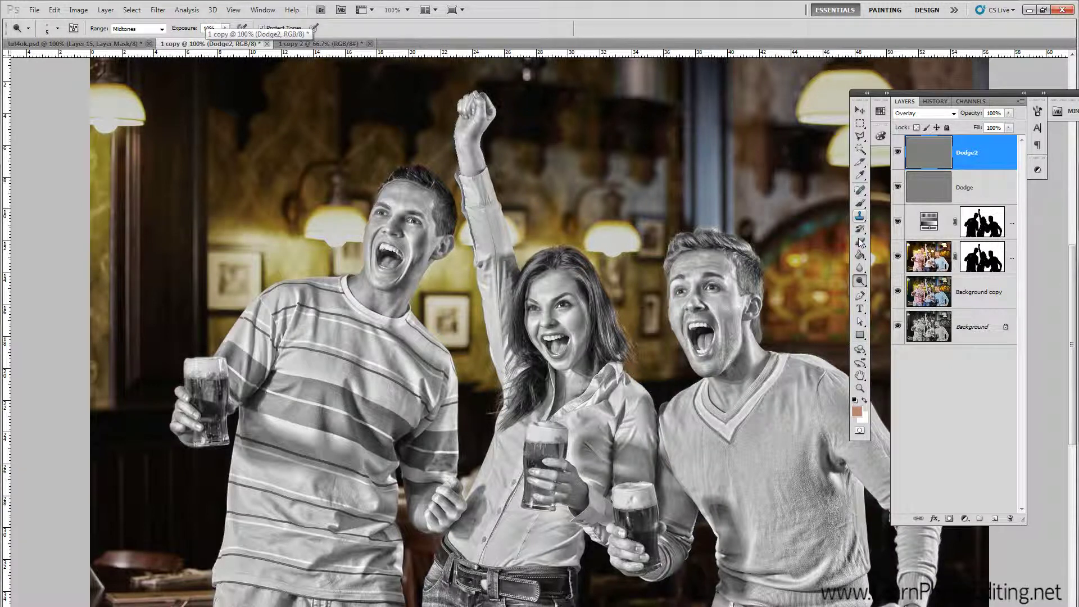
click(57, 28)
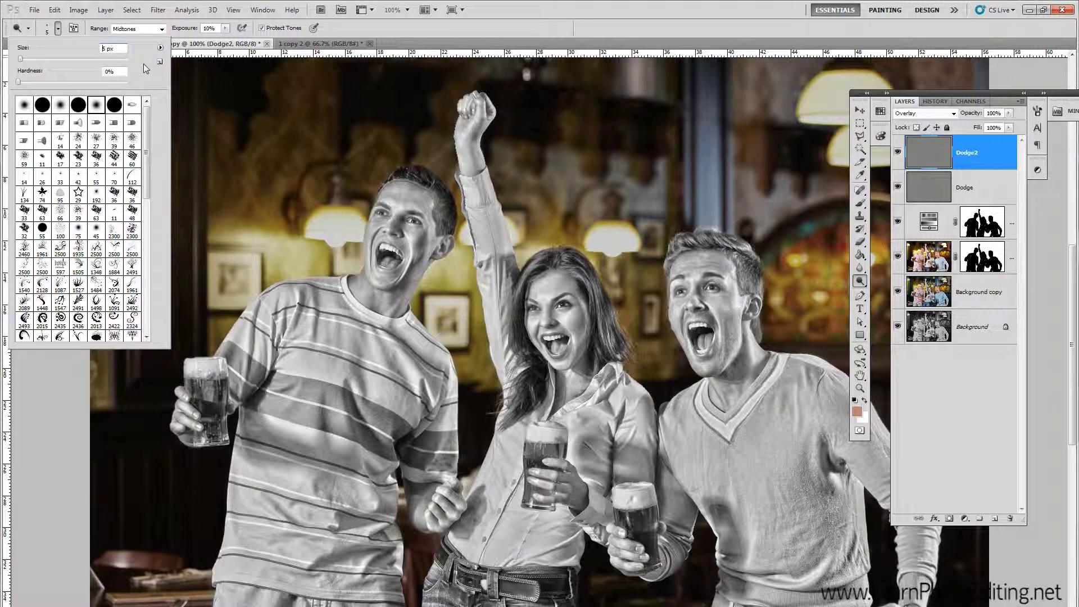
text(25)
drag(108, 49, 73, 48)
text(30)
Lighten the three beer glasses on the Dodge layer at 20% exposure, and reselect the Dodge2 layer
click(969, 188)
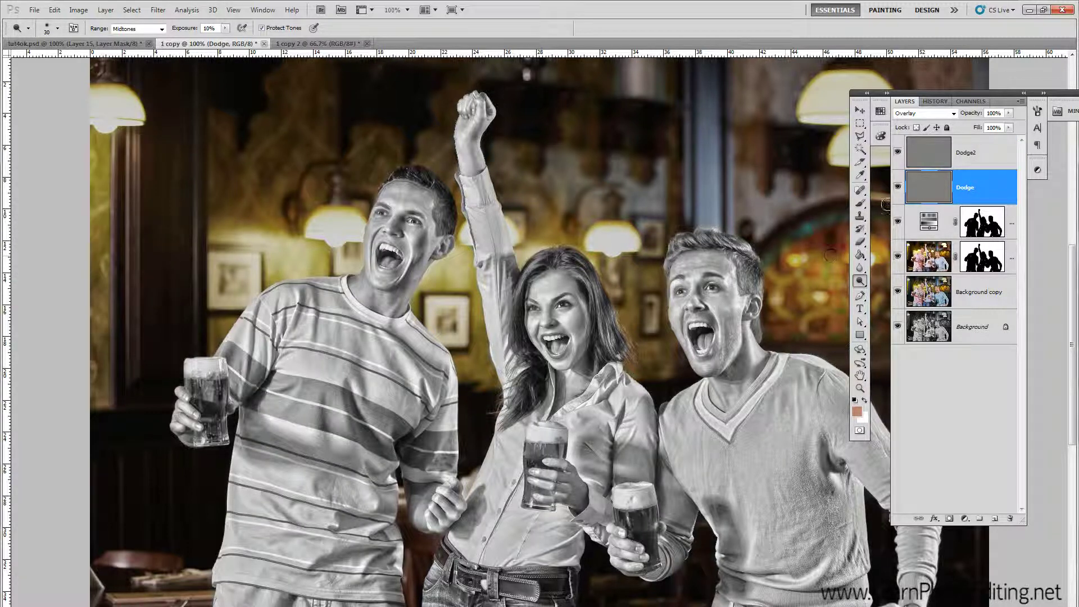
double_click(208, 28)
text(20)
mouse_move(195, 387)
mouse_down()
mouse_move(218, 435)
mouse_move(202, 436)
mouse_move(211, 436)
mouse_move(221, 386)
mouse_up()
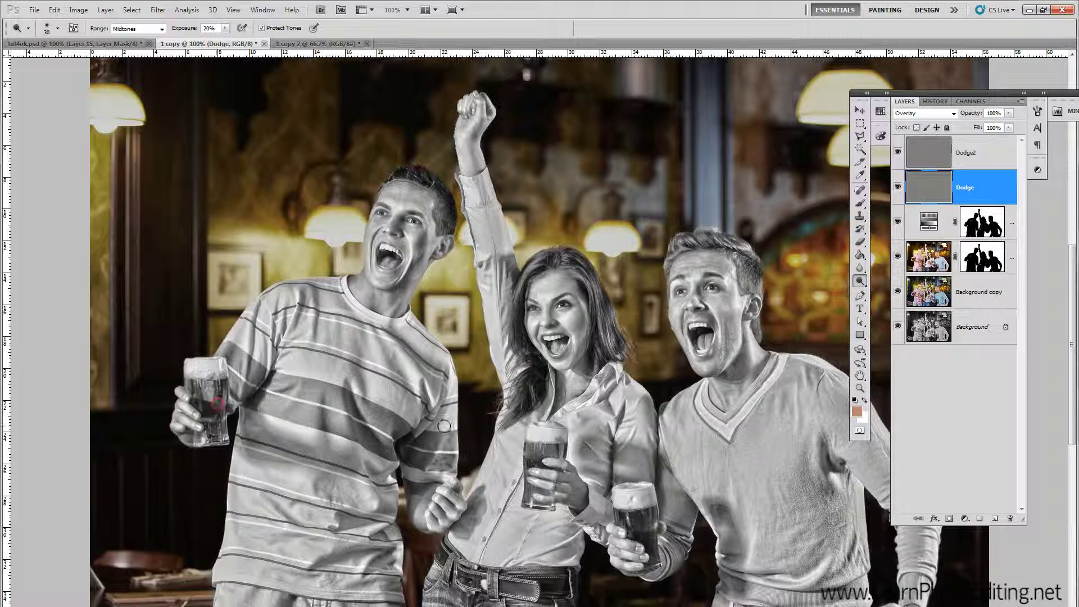
mouse_move(519, 454)
mouse_down()
mouse_move(529, 462)
mouse_move(535, 450)
mouse_move(528, 500)
mouse_up()
mouse_move(620, 530)
mouse_down()
mouse_move(638, 529)
mouse_move(623, 511)
mouse_move(647, 523)
mouse_move(653, 558)
mouse_up()
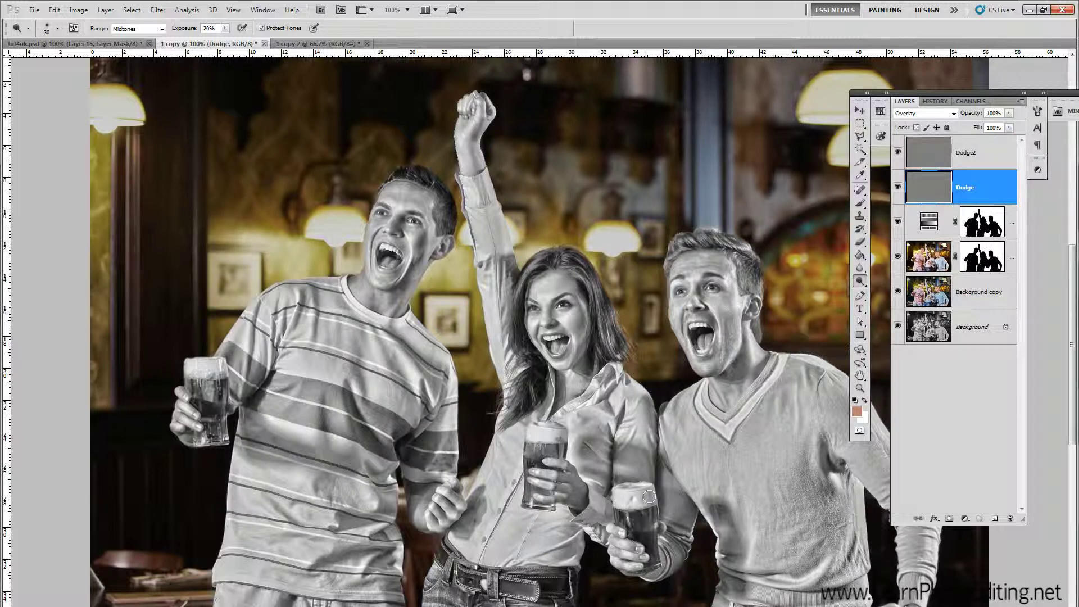
click(919, 162)
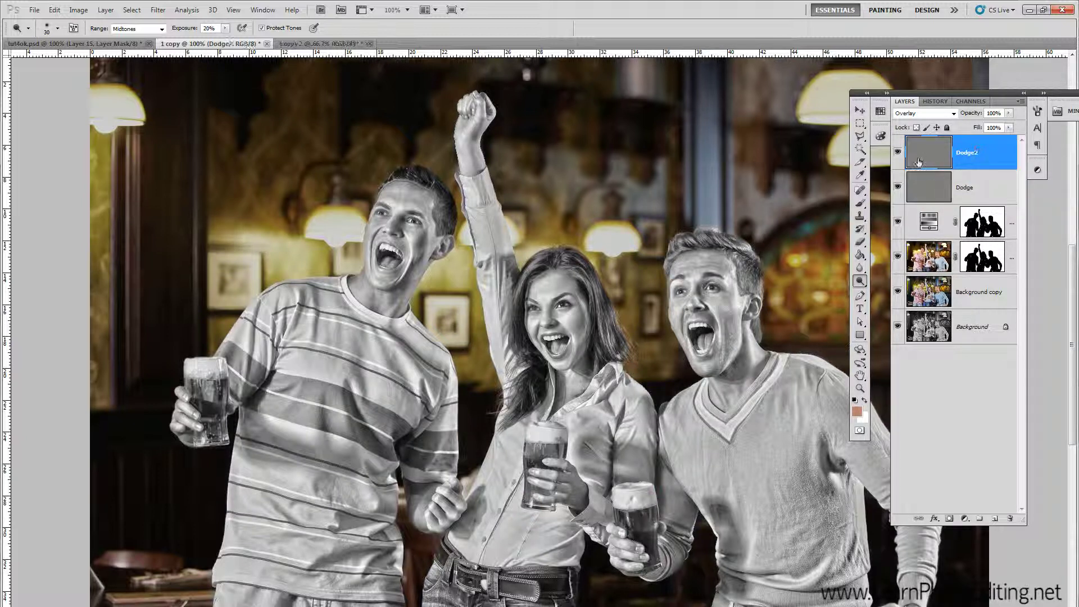
Lighten highlights on the three friends' faces on the Dodge2 layer with the Dodge tool at 10% exposure
drag(208, 28, 189, 35)
text(1)
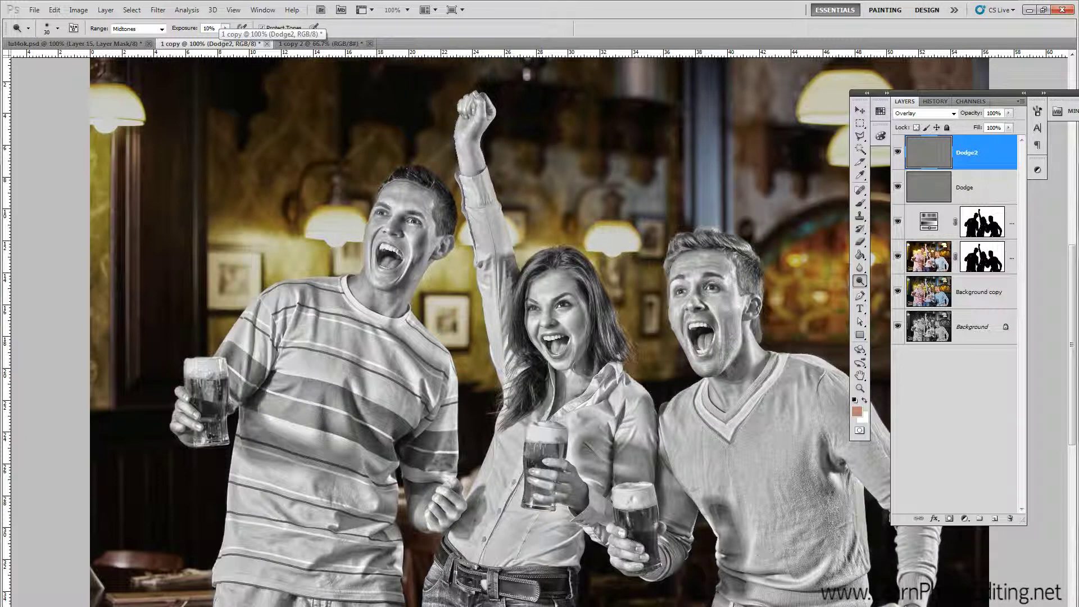
click(729, 281)
mouse_move(700, 279)
mouse_down()
mouse_move(735, 290)
mouse_move(730, 278)
mouse_move(750, 311)
mouse_move(741, 301)
mouse_move(728, 359)
mouse_move(736, 341)
mouse_move(746, 358)
mouse_move(751, 341)
mouse_move(750, 377)
mouse_move(720, 387)
mouse_up()
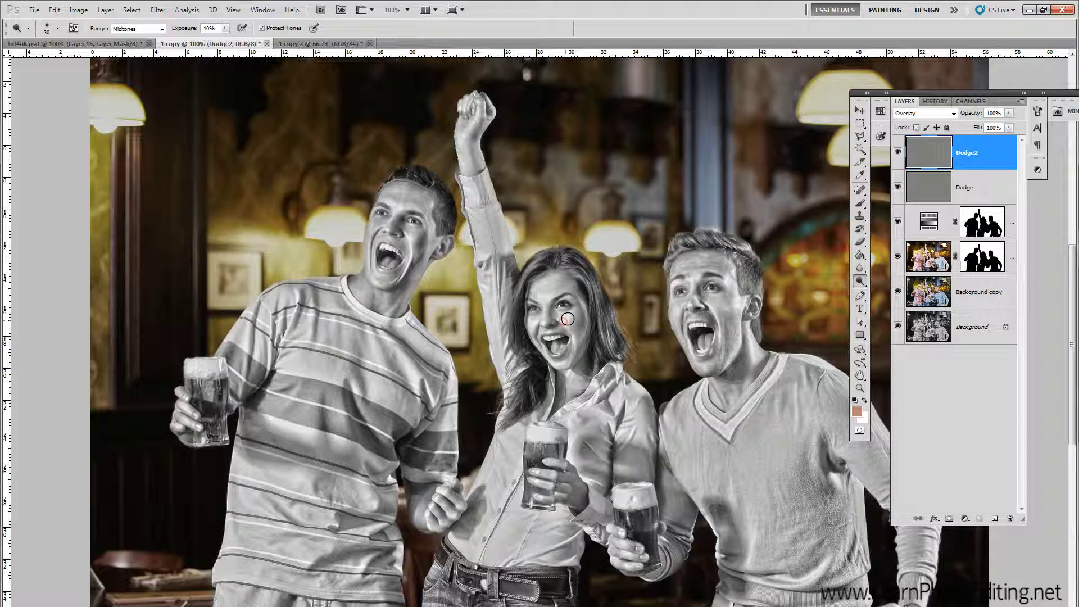
drag(547, 300, 542, 301)
drag(559, 365, 584, 314)
drag(396, 307, 394, 309)
Set the Dodge brush size to 10 px and lighten the finer highlights on the three friends' faces and necks
click(58, 29)
text(10)
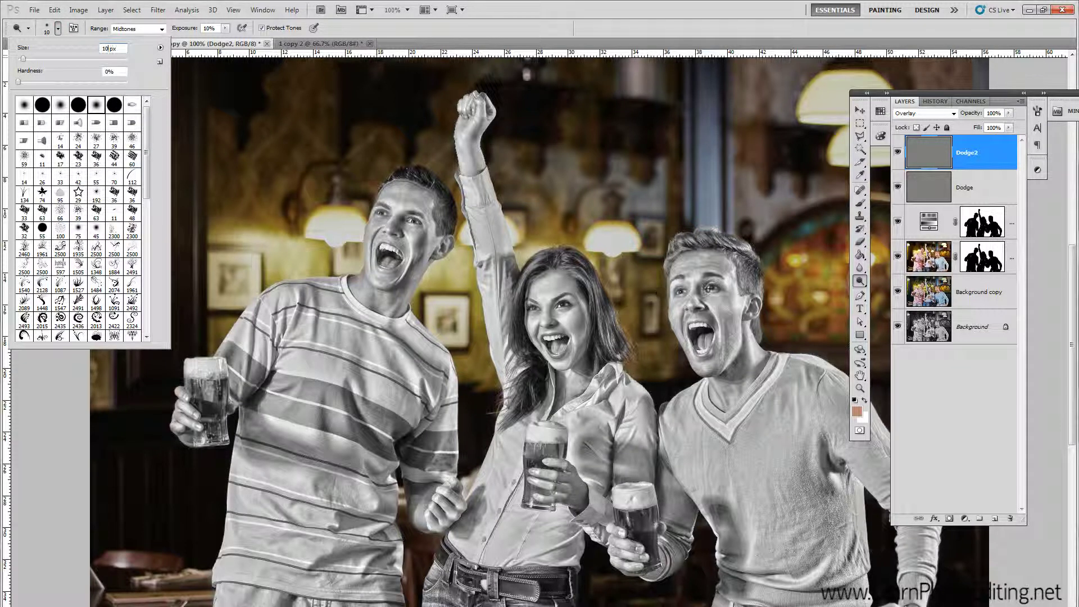
click(713, 296)
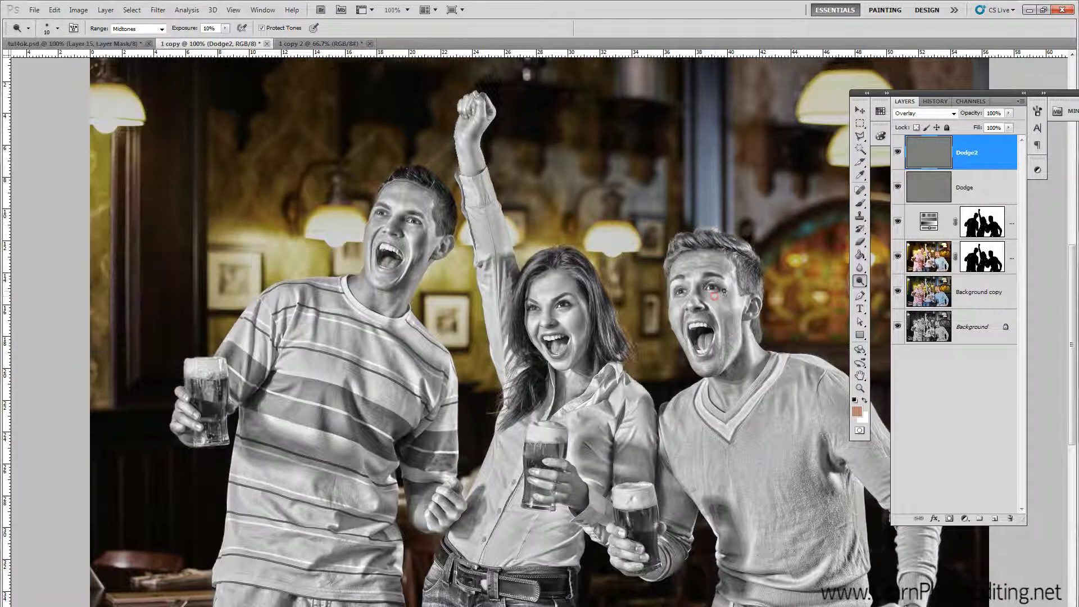
click(719, 337)
click(679, 308)
click(735, 275)
click(562, 328)
click(568, 375)
click(405, 236)
click(380, 284)
click(381, 300)
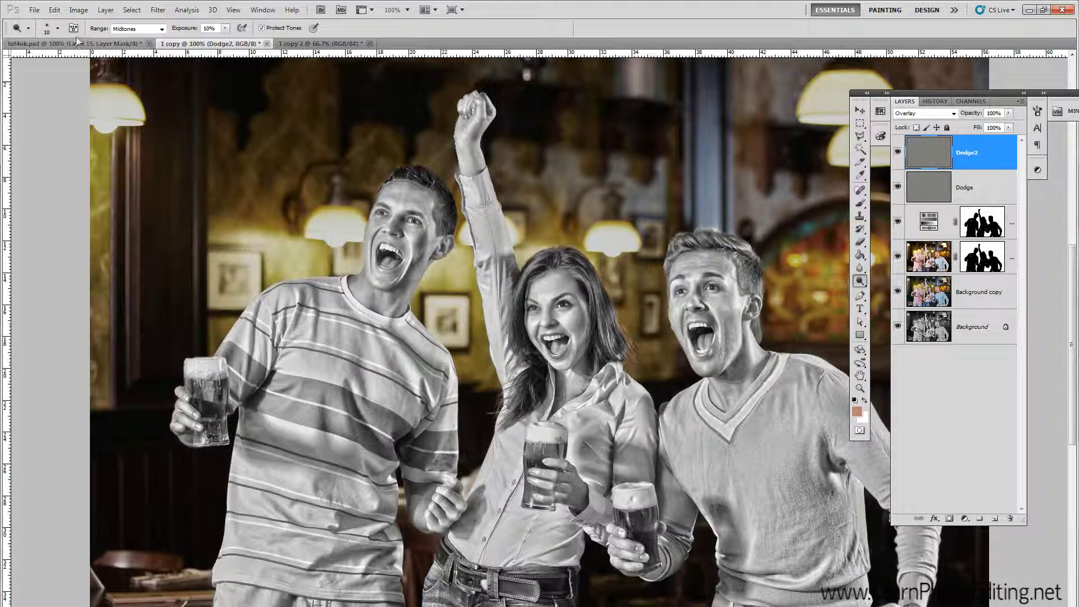
Set the Dodge brush size to 20 px and lighten the friends' hands and fists
click(57, 28)
click(105, 58)
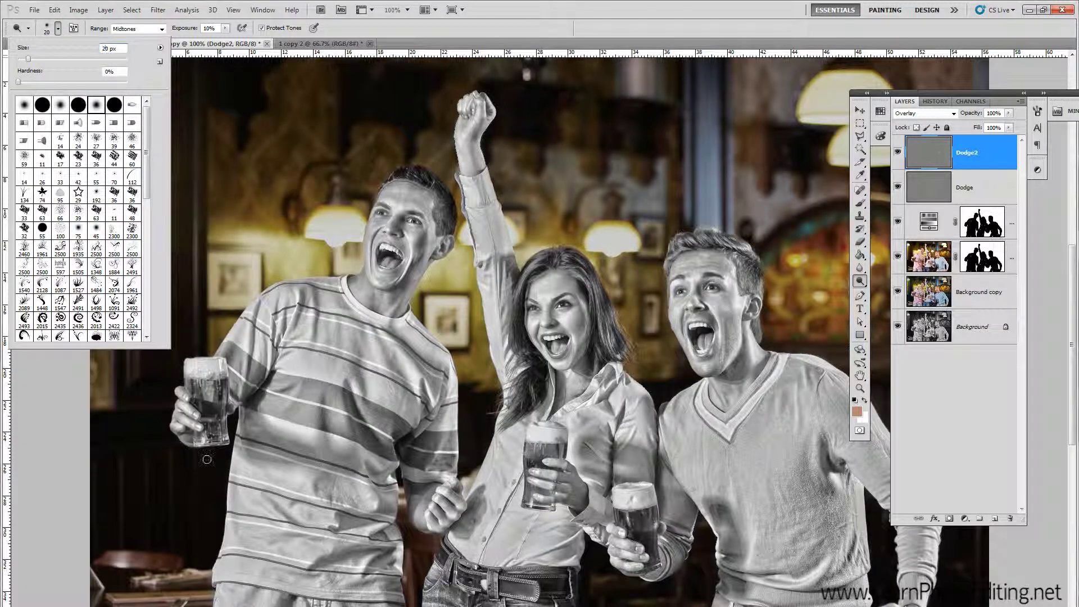
click(189, 428)
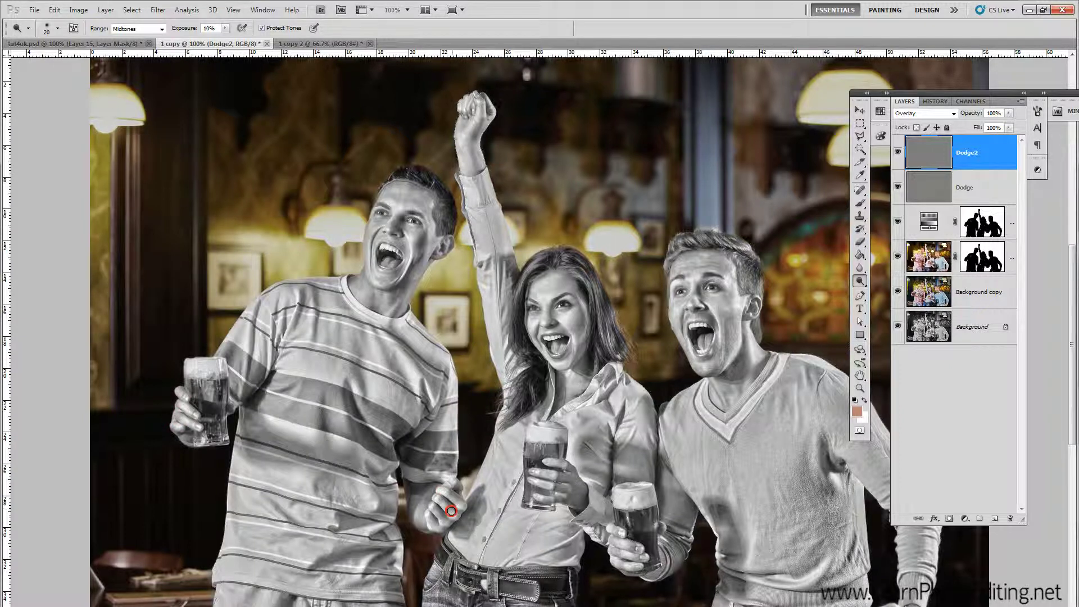
mouse_move(443, 514)
mouse_down()
mouse_move(450, 520)
mouse_move(433, 525)
mouse_move(443, 509)
mouse_up()
mouse_move(491, 114)
mouse_down()
mouse_move(487, 102)
mouse_move(464, 109)
mouse_up()
click(623, 554)
scroll(917, 582, down, 2)
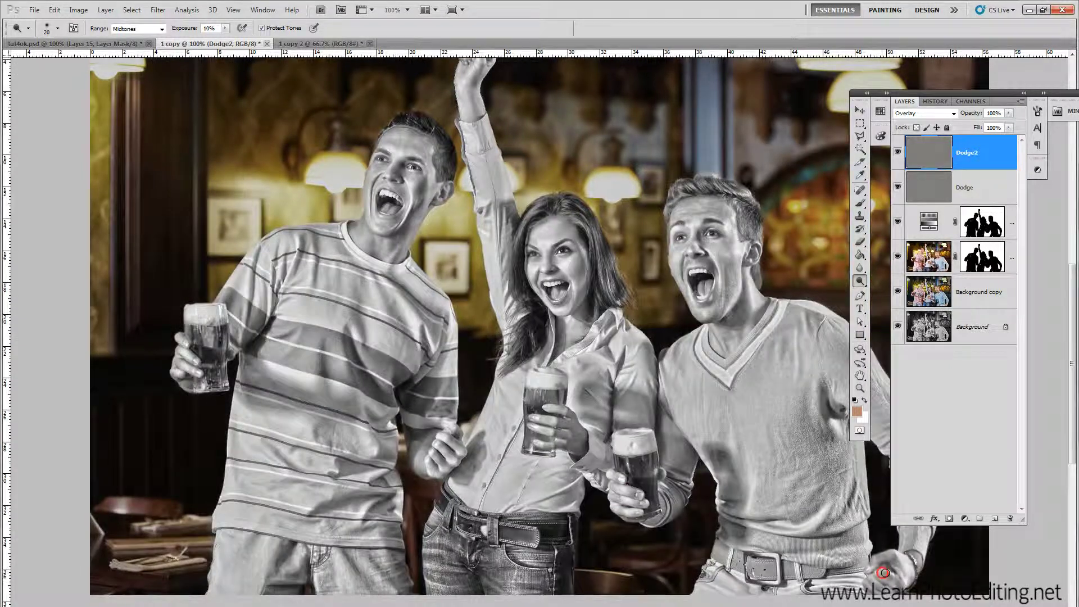
drag(901, 573, 869, 585)
Raise the Dodge exposure to 15% and lighten the hair of the man in the sweater and of the woman
click(687, 192)
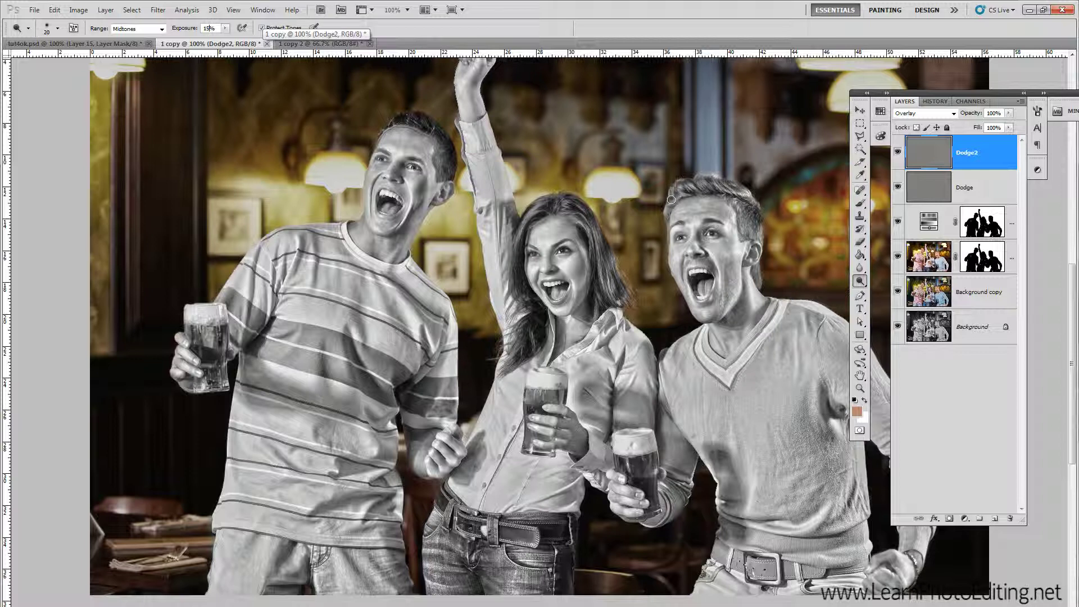
click(695, 190)
drag(687, 188, 749, 195)
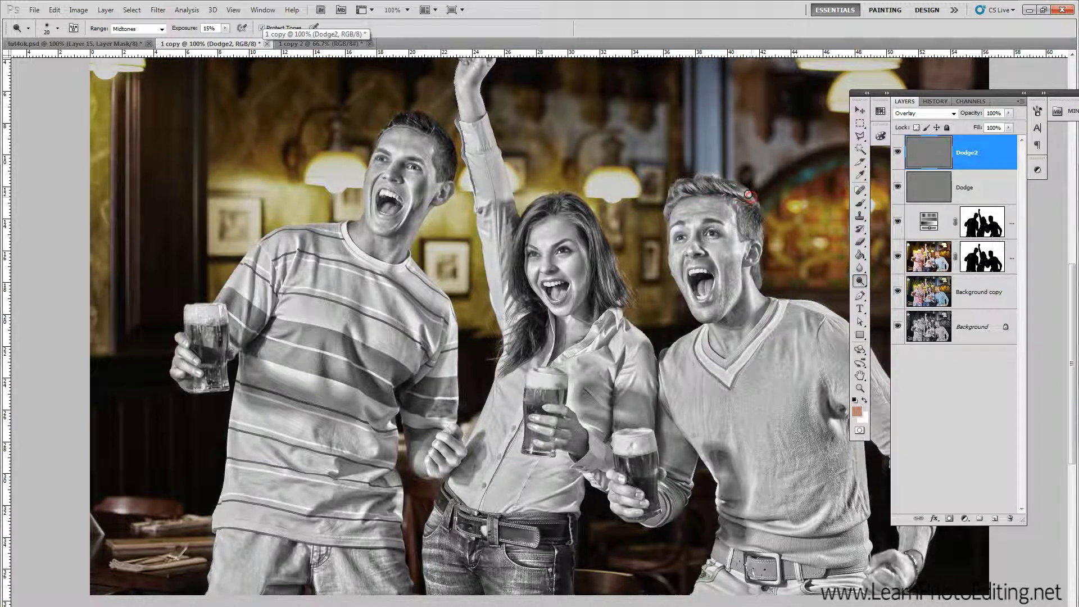
click(739, 210)
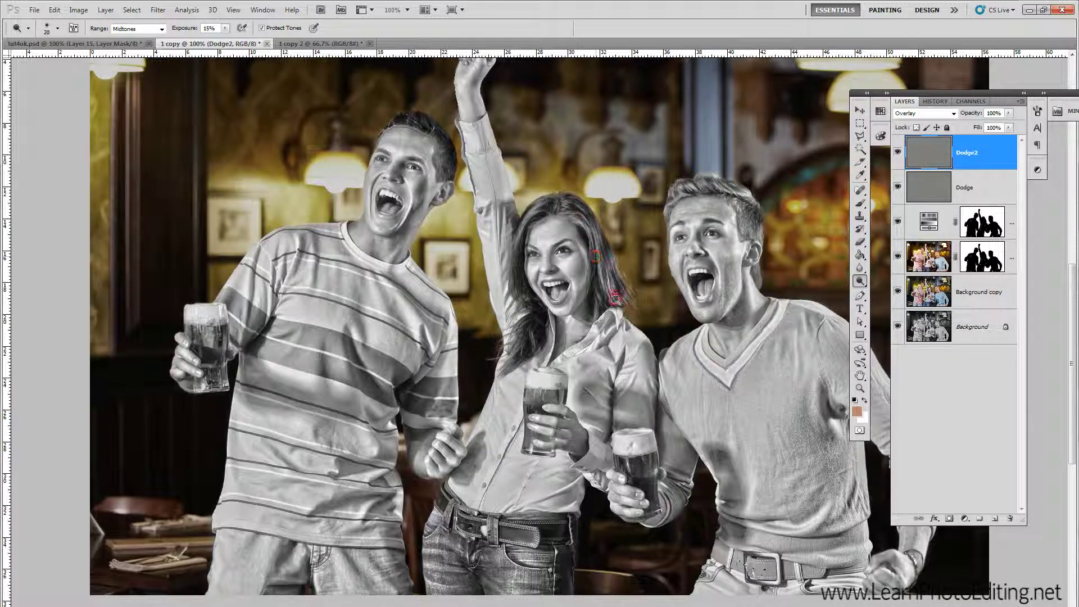
click(526, 226)
click(559, 209)
Lighten the belt buckle and the lower sweater folds of the man in the V-neck sweater
scroll(691, 296, down, 1)
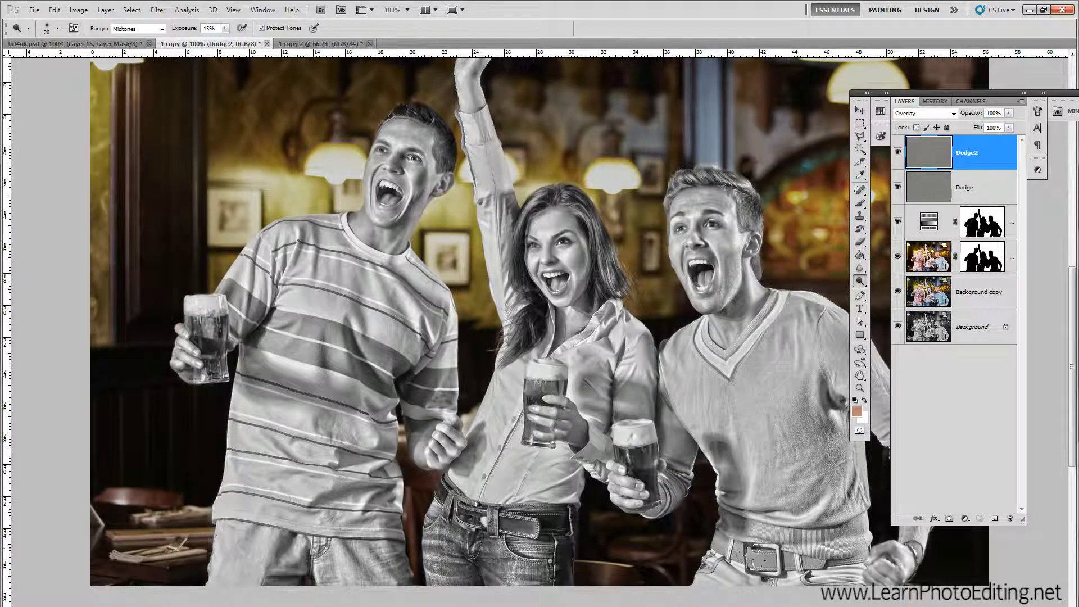
mouse_move(773, 556)
mouse_down()
mouse_move(781, 572)
mouse_move(746, 572)
mouse_move(771, 573)
mouse_up()
click(777, 571)
click(804, 520)
drag(944, 93, 1020, 72)
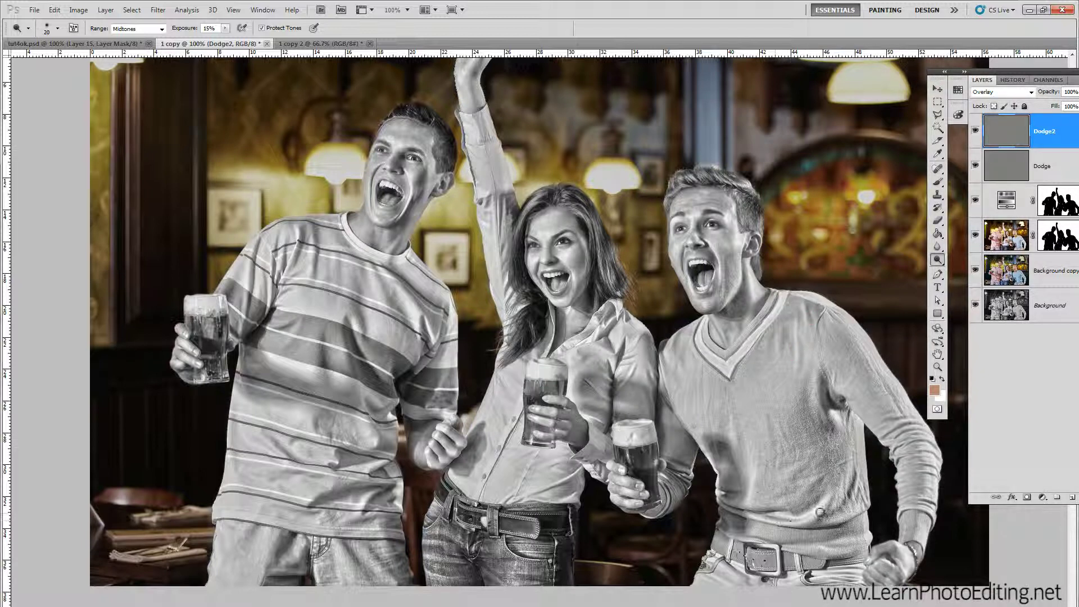
mouse_move(724, 500)
mouse_down()
mouse_move(735, 503)
mouse_move(747, 467)
mouse_move(733, 503)
mouse_move(819, 524)
mouse_move(817, 539)
mouse_up()
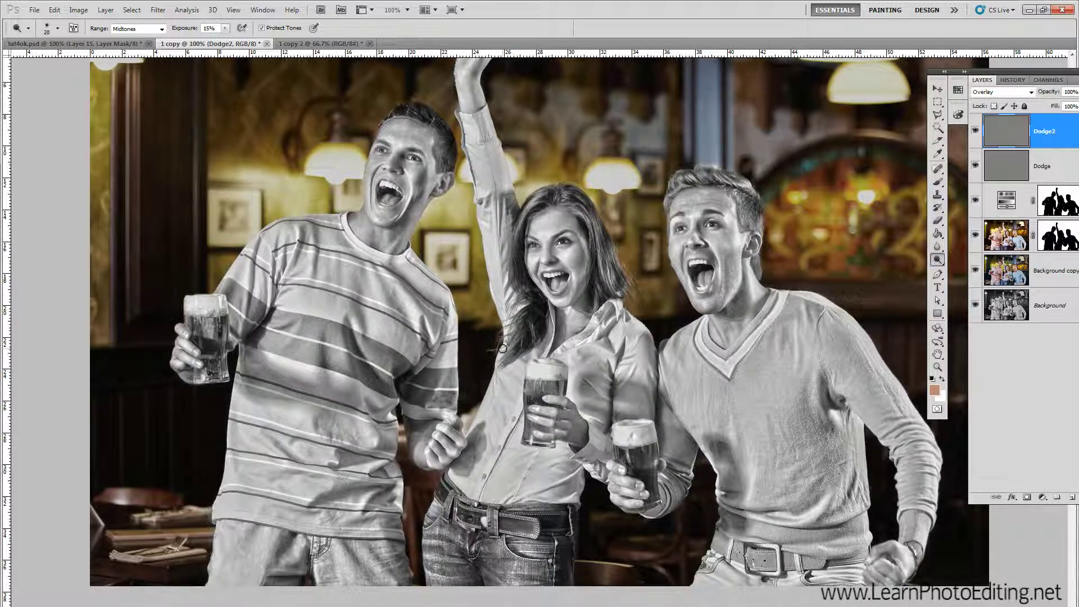
Add a new layer above Dodge2 in Overlay mode, filled with 50% gray
click(106, 10)
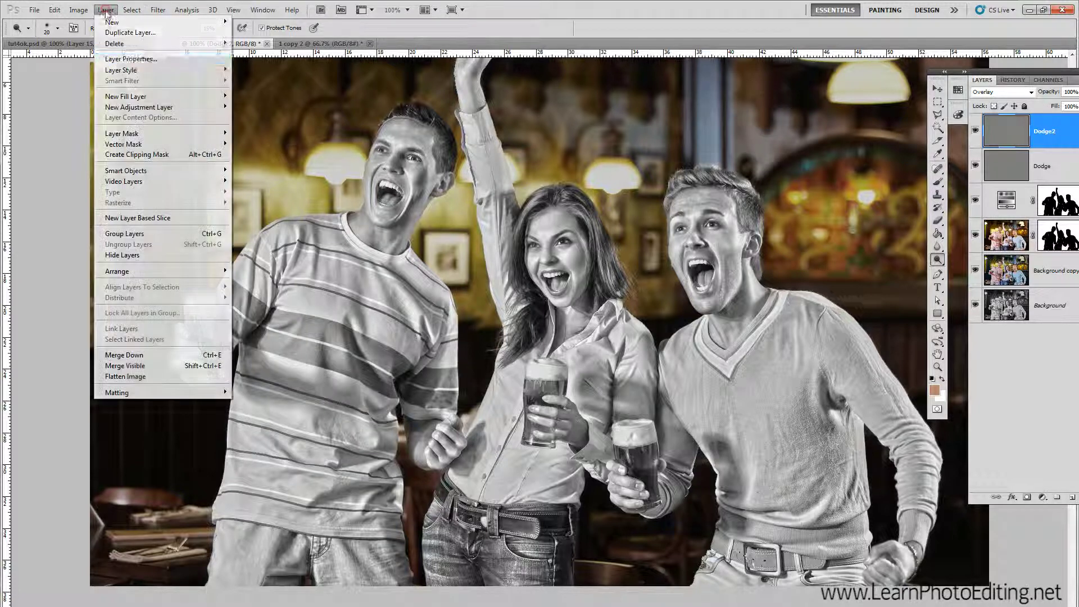
mouse_move(133, 112)
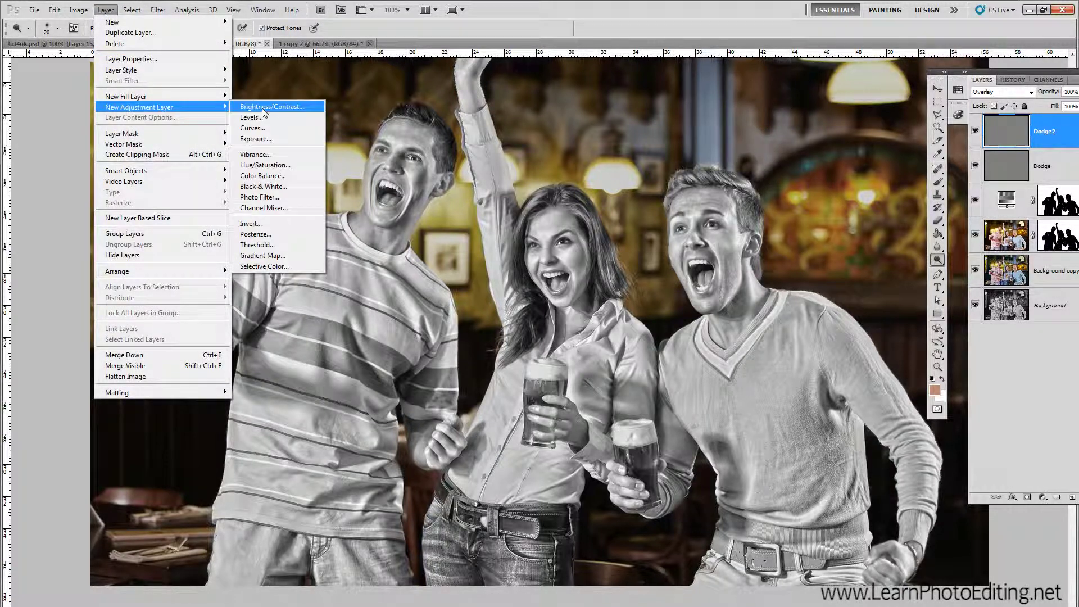
mouse_move(124, 11)
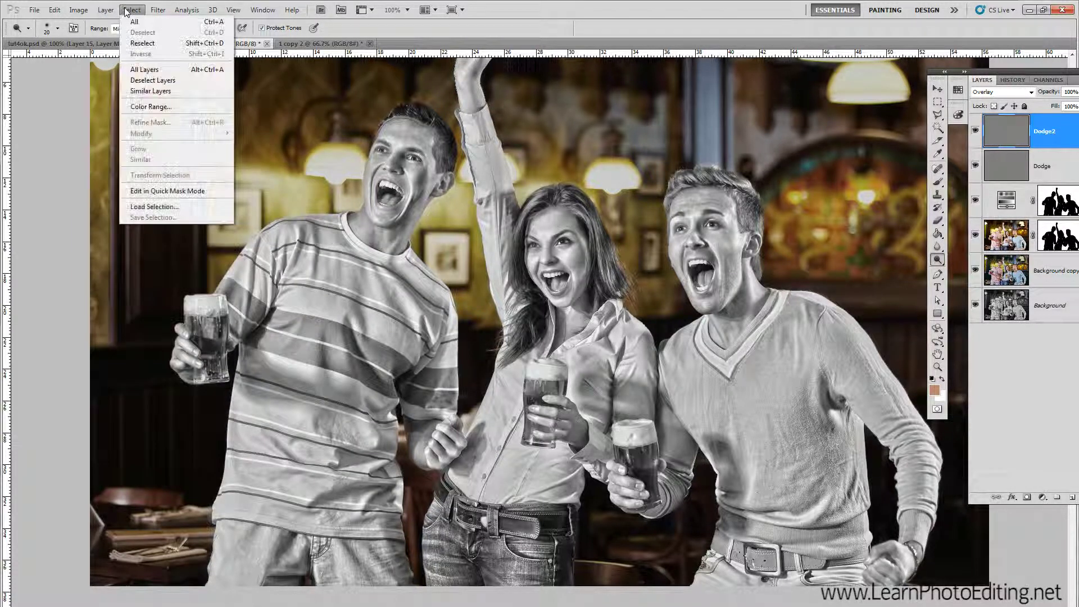
click(236, 22)
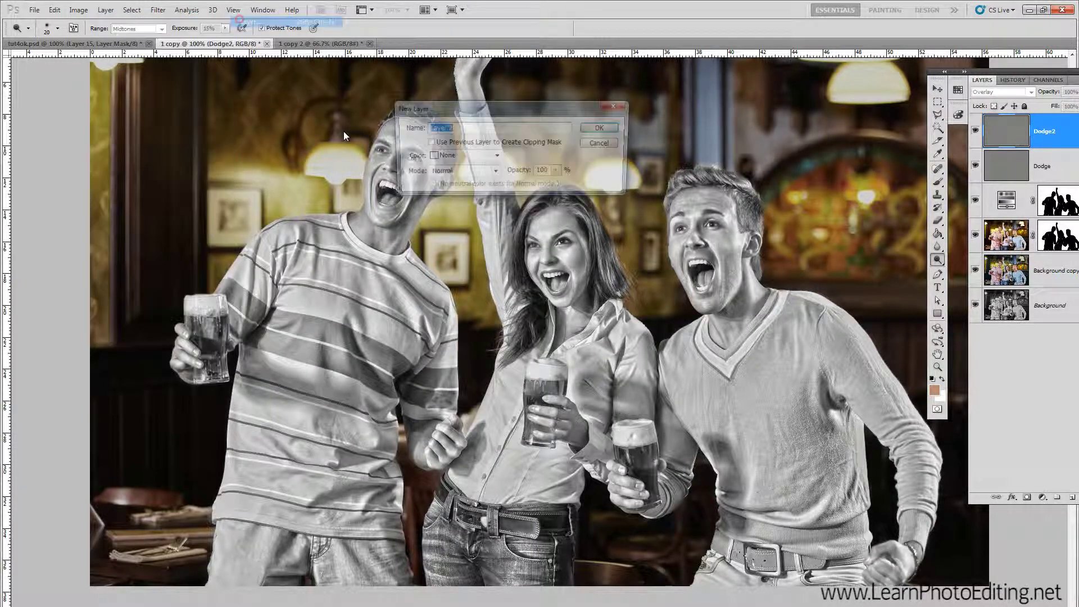
click(493, 172)
click(438, 318)
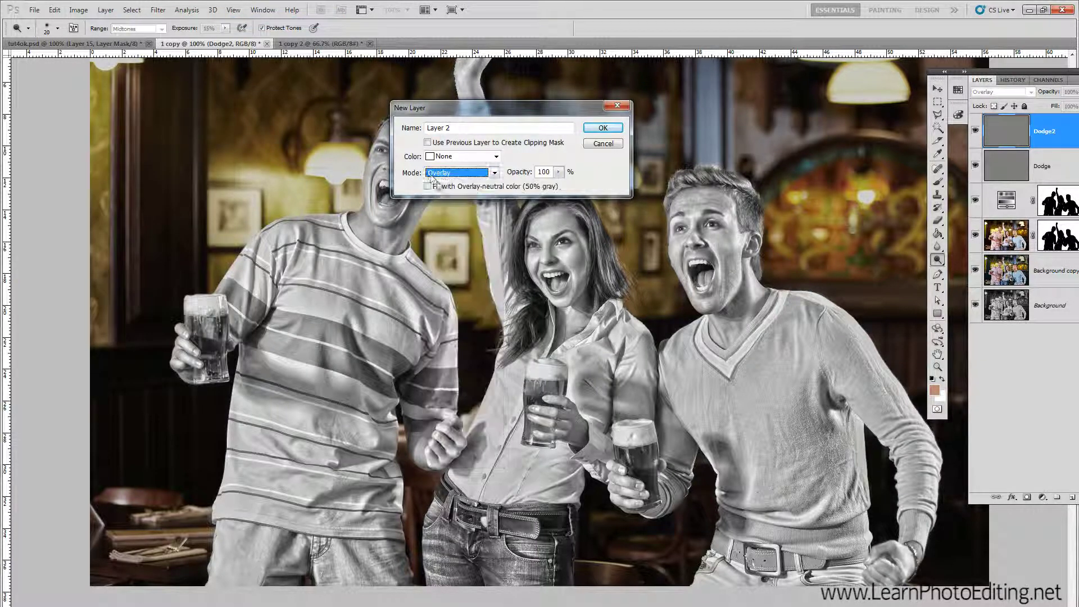
click(428, 186)
click(602, 129)
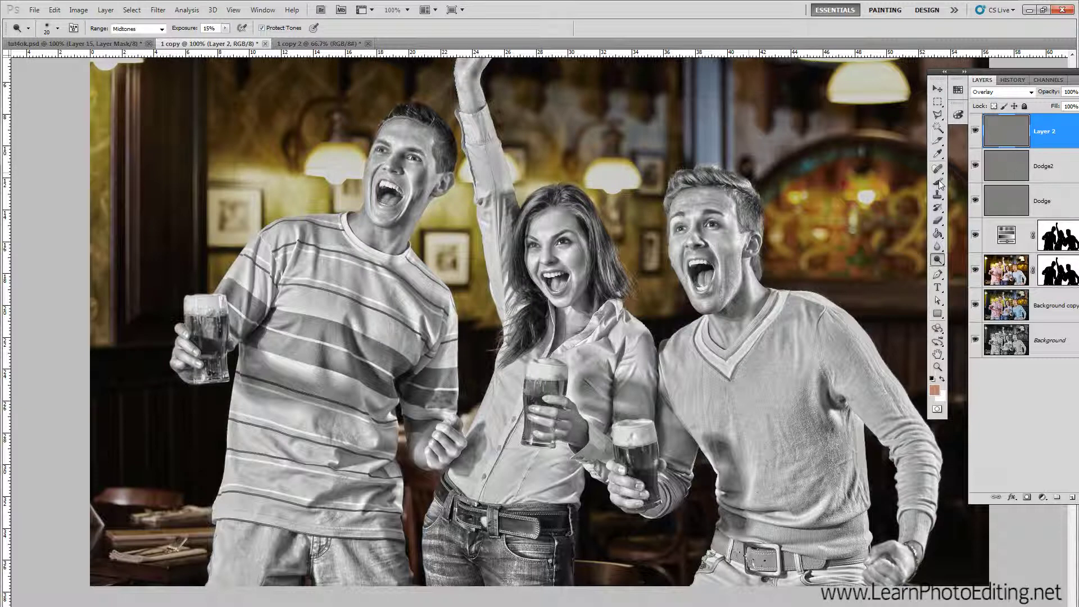
Darken shadows on the two men's faces and necks with the Burn tool at 10% exposure and a 30 px brush
click(941, 259)
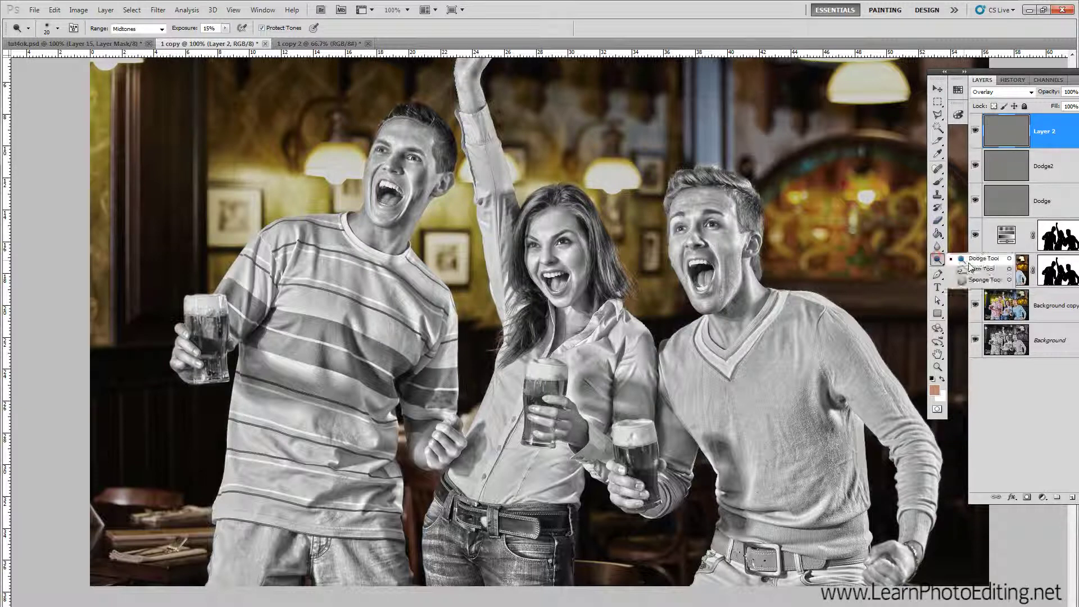
click(977, 270)
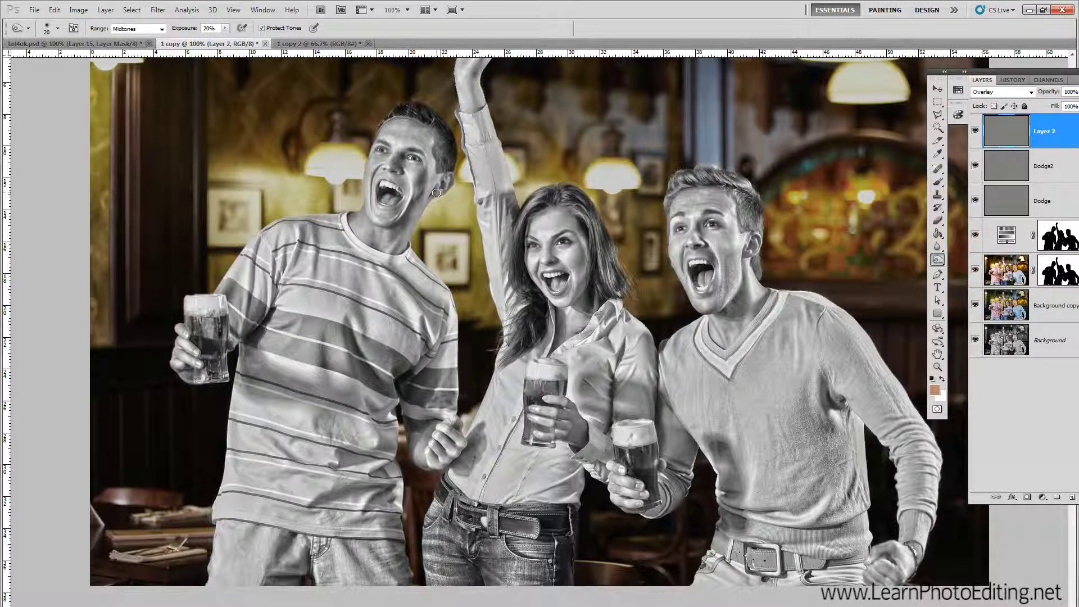
click(57, 27)
click(58, 28)
click(208, 28)
text(1)
click(57, 27)
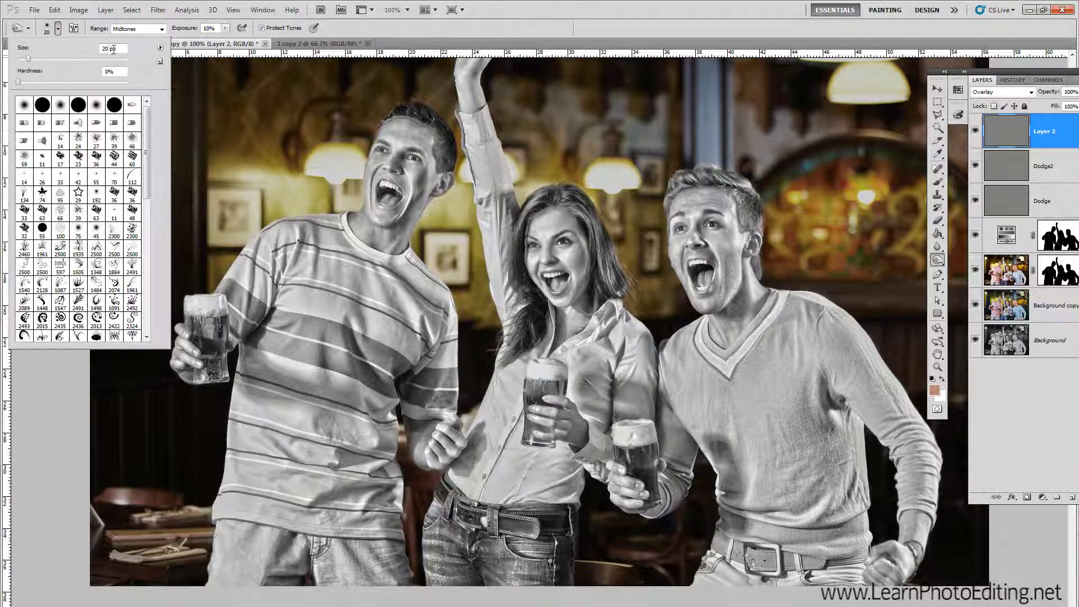
text(30)
key(Return)
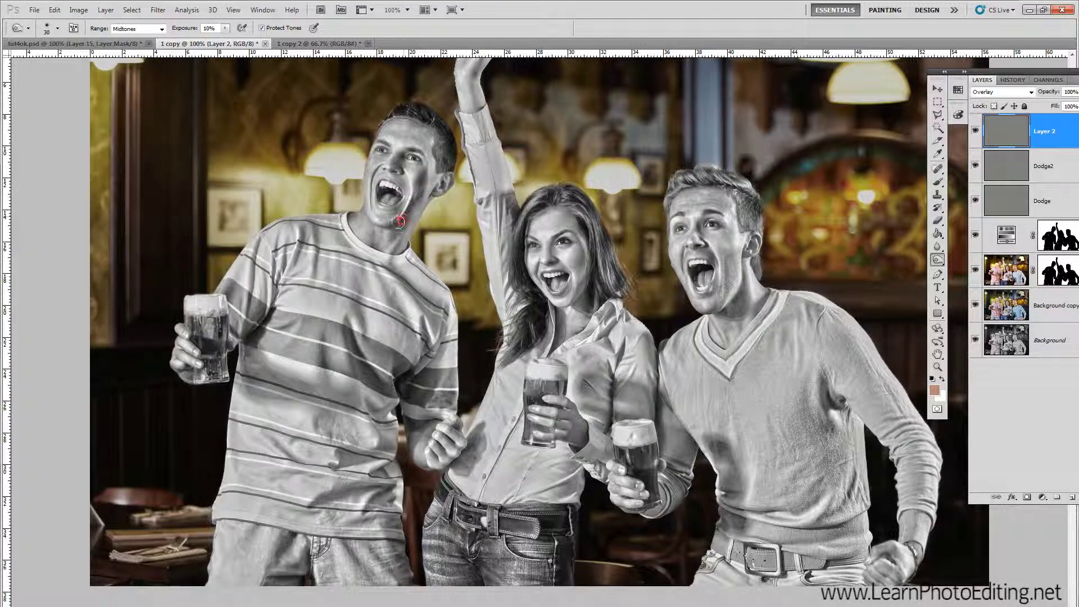
drag(402, 155, 403, 162)
mouse_move(718, 320)
mouse_down()
mouse_move(713, 311)
mouse_move(742, 312)
mouse_up()
Reduce the Burn tool's brush size to 15 px
click(57, 28)
click(108, 48)
text(15)
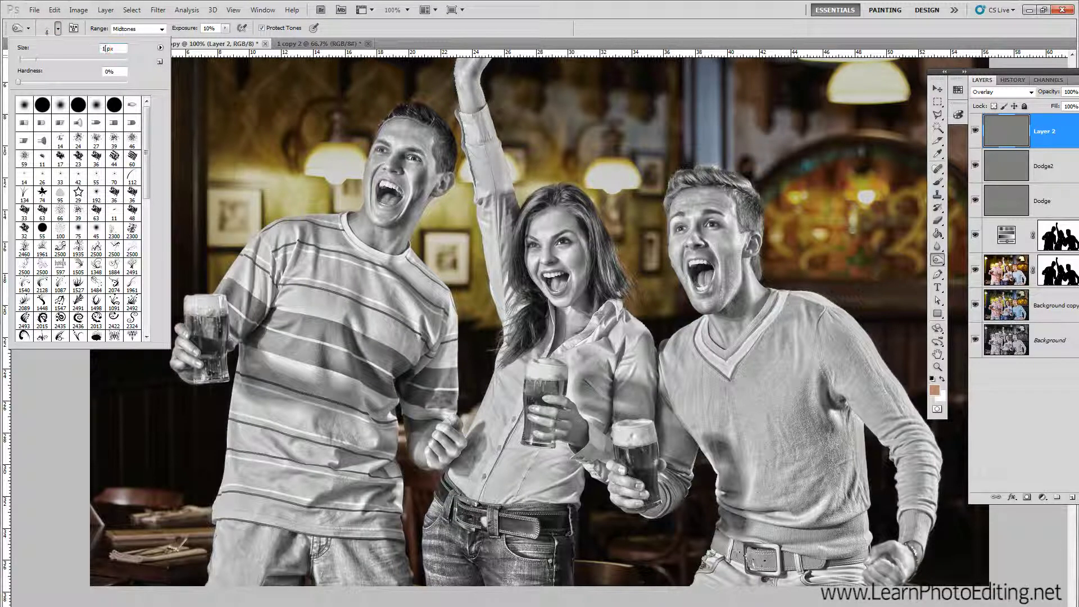
key(Return)
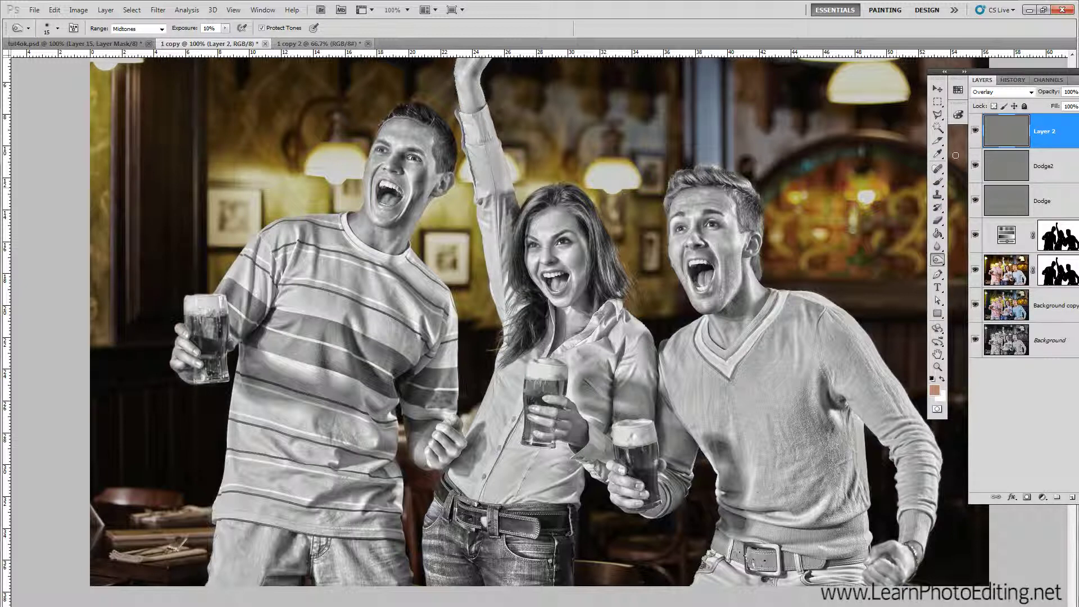
Add a Black & White adjustment layer in Normal mode at 100% opacity above the gray layers
click(233, 9)
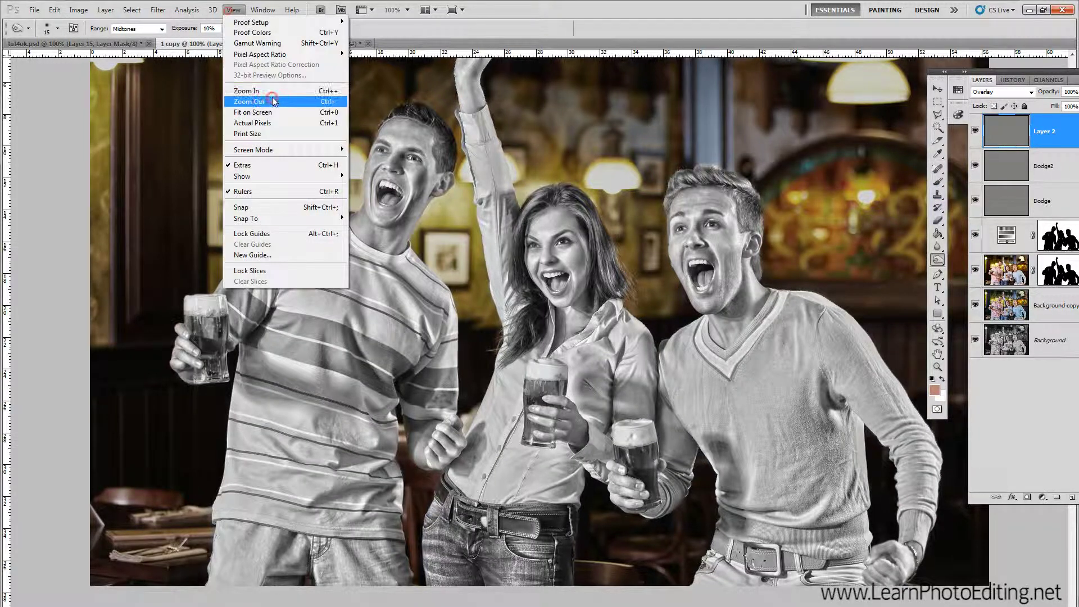
click(290, 97)
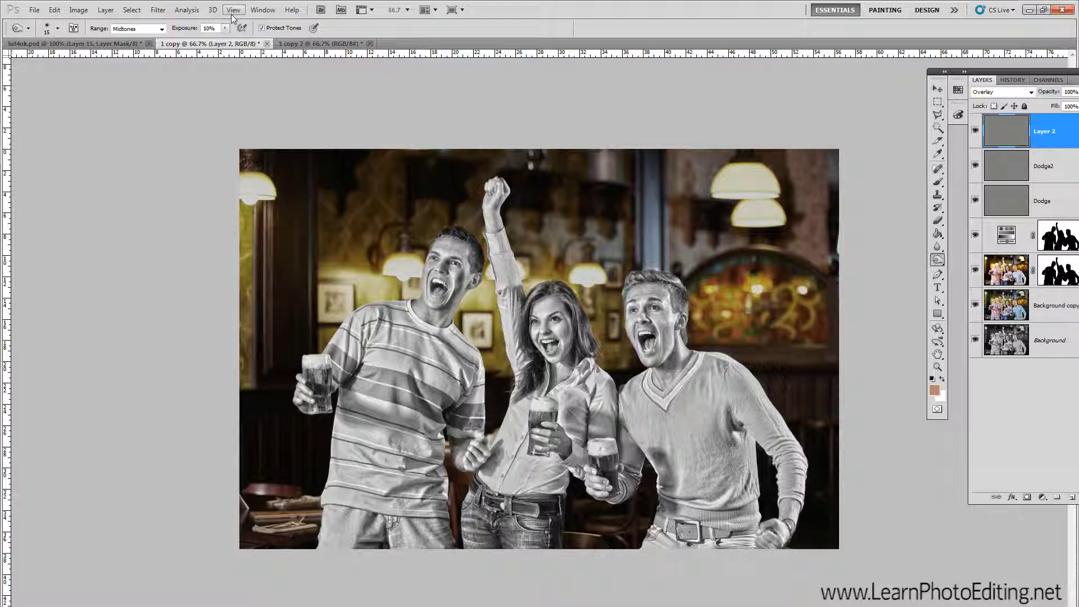
click(106, 10)
mouse_move(150, 111)
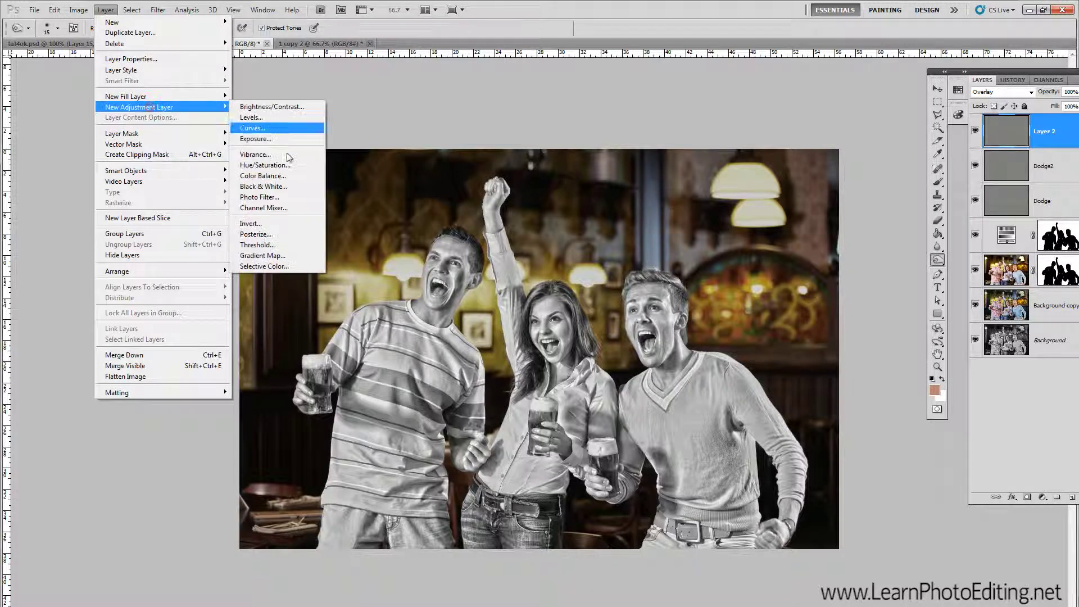
click(281, 188)
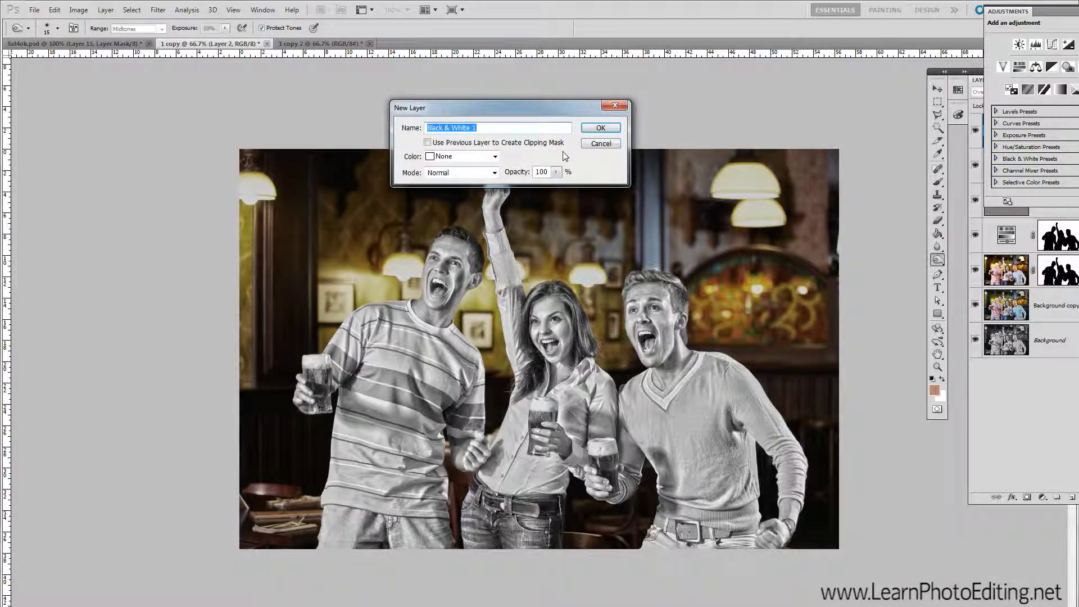
click(594, 125)
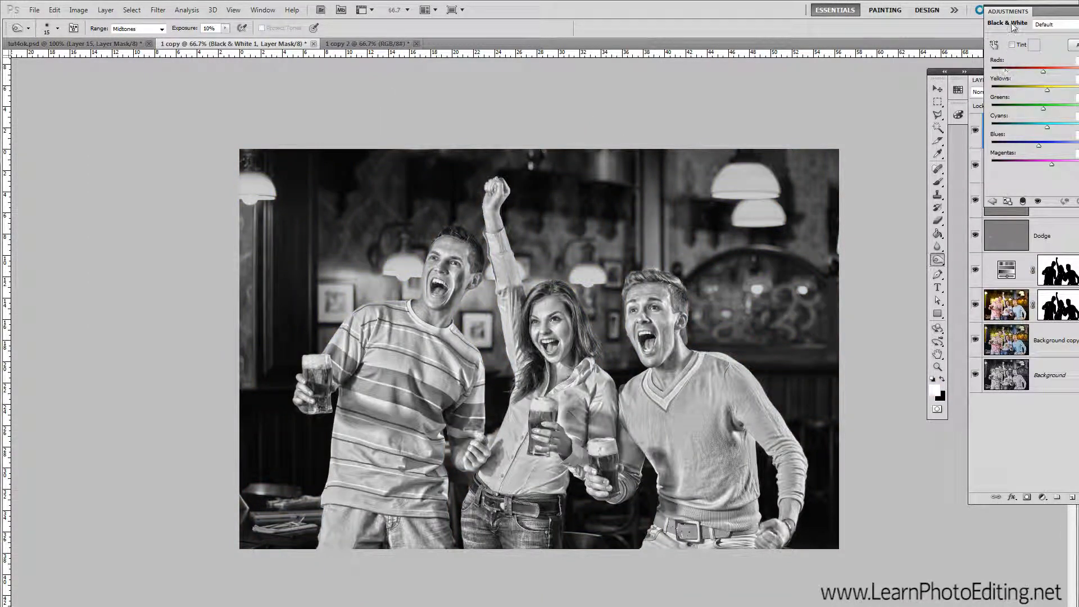
Set the Reds value of the Black & White adjustment to 91
drag(1051, 18, 946, 330)
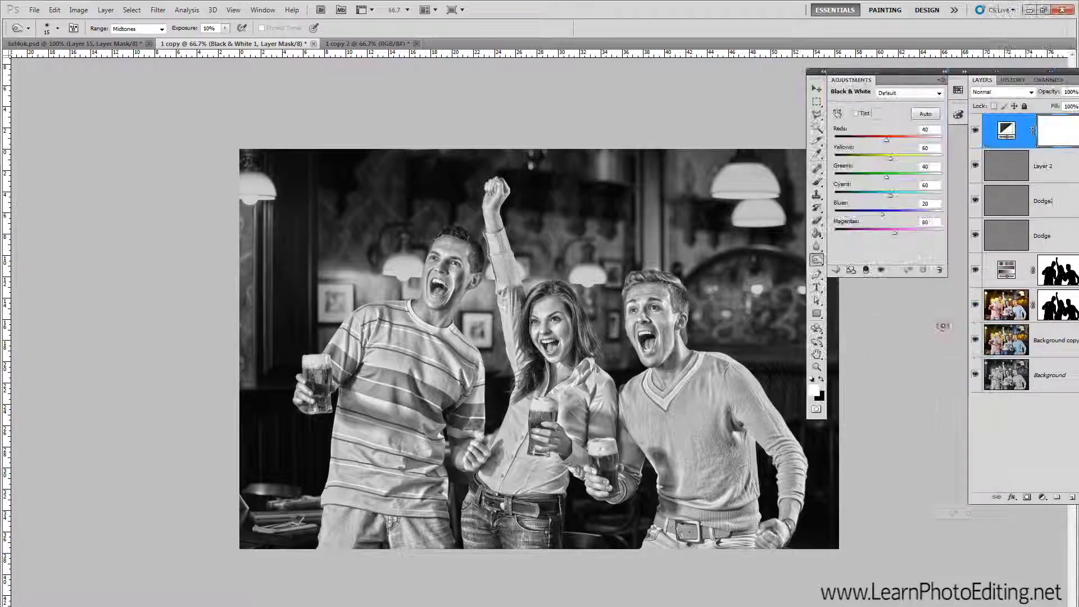
drag(949, 73, 952, 74)
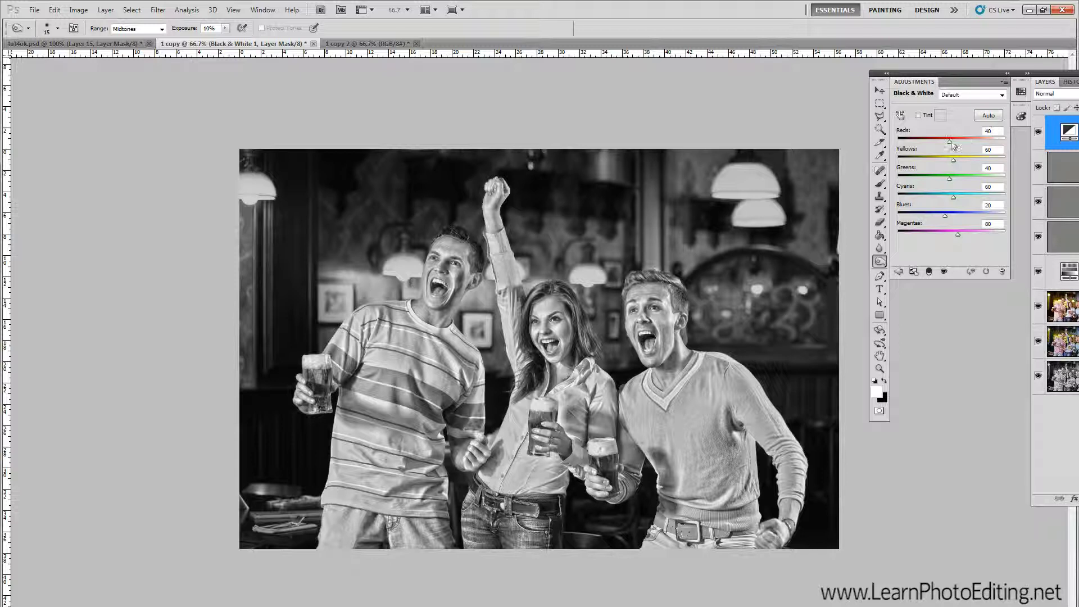
mouse_move(951, 144)
mouse_down()
mouse_move(939, 149)
mouse_move(961, 146)
mouse_up()
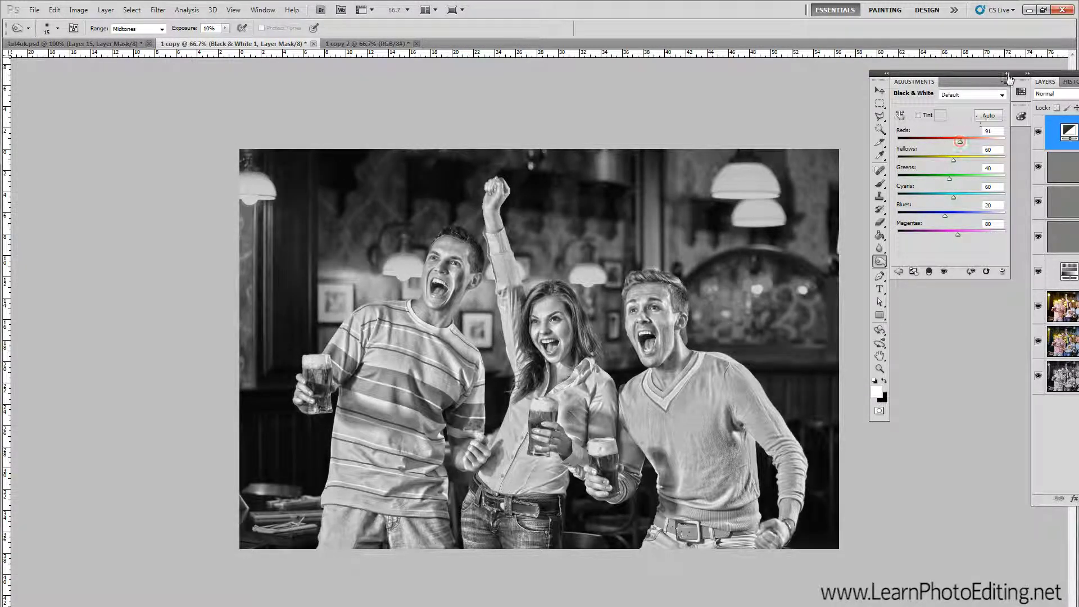
drag(986, 73, 920, 76)
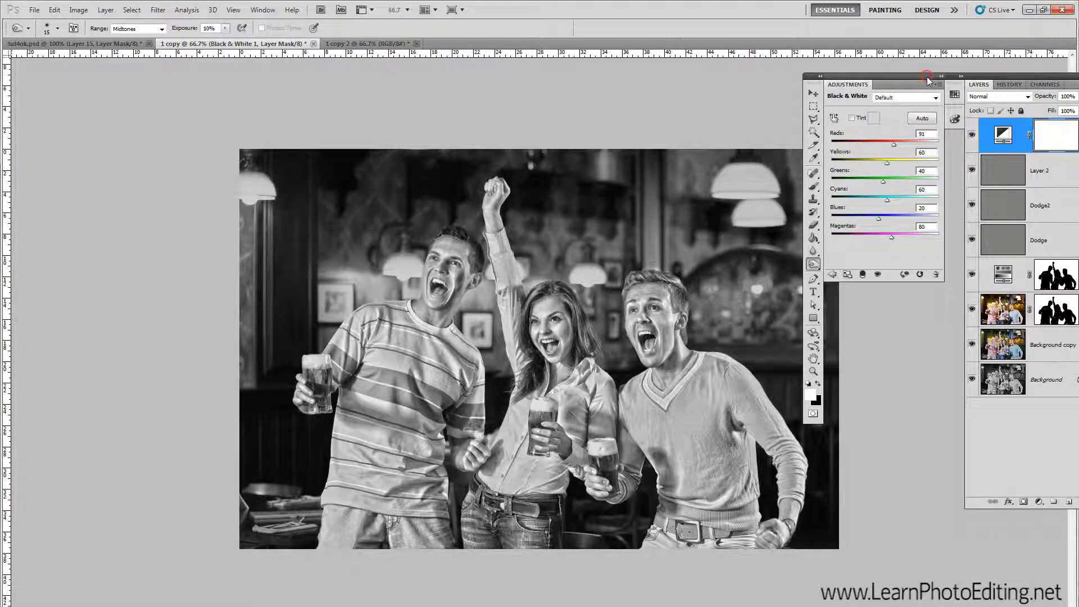
Set the Black & White adjustment to Reds 117, Greens 30, Cyans 80 and Blues -25
drag(1032, 74, 998, 68)
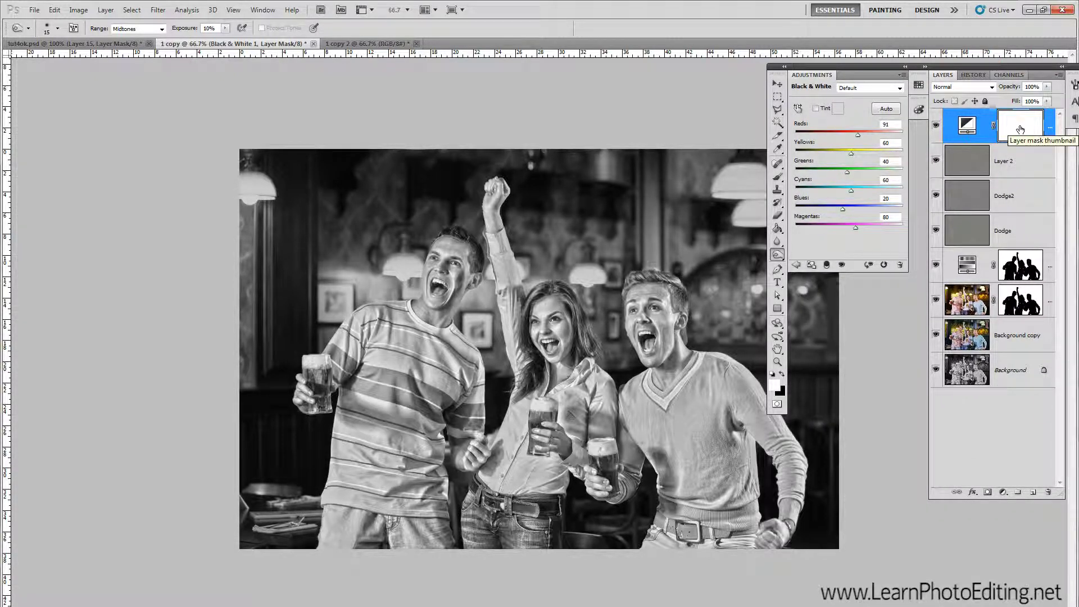
drag(868, 67, 940, 67)
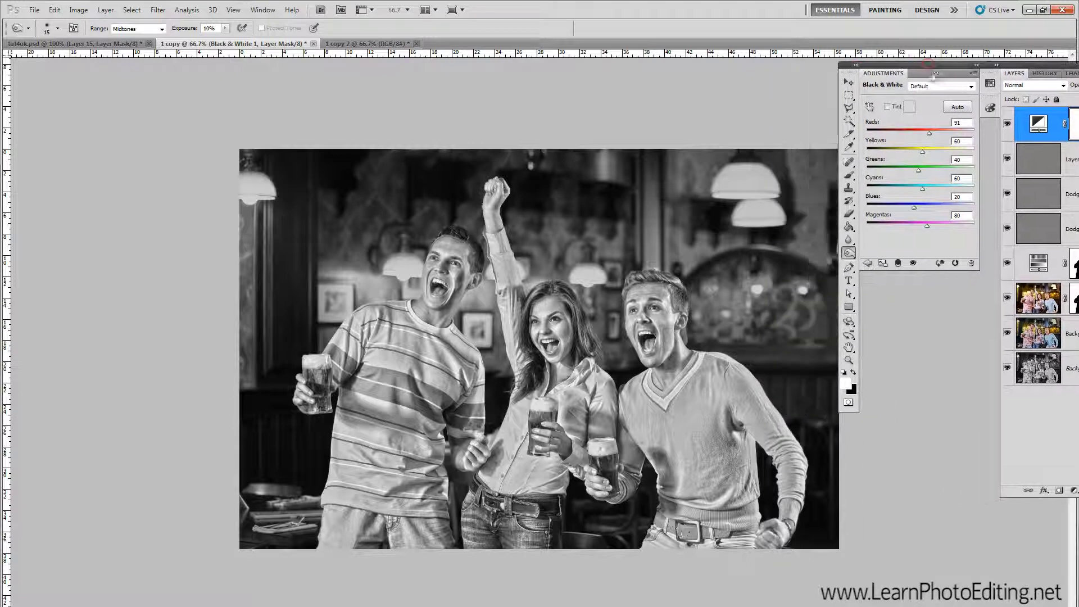
double_click(960, 123)
text(17)
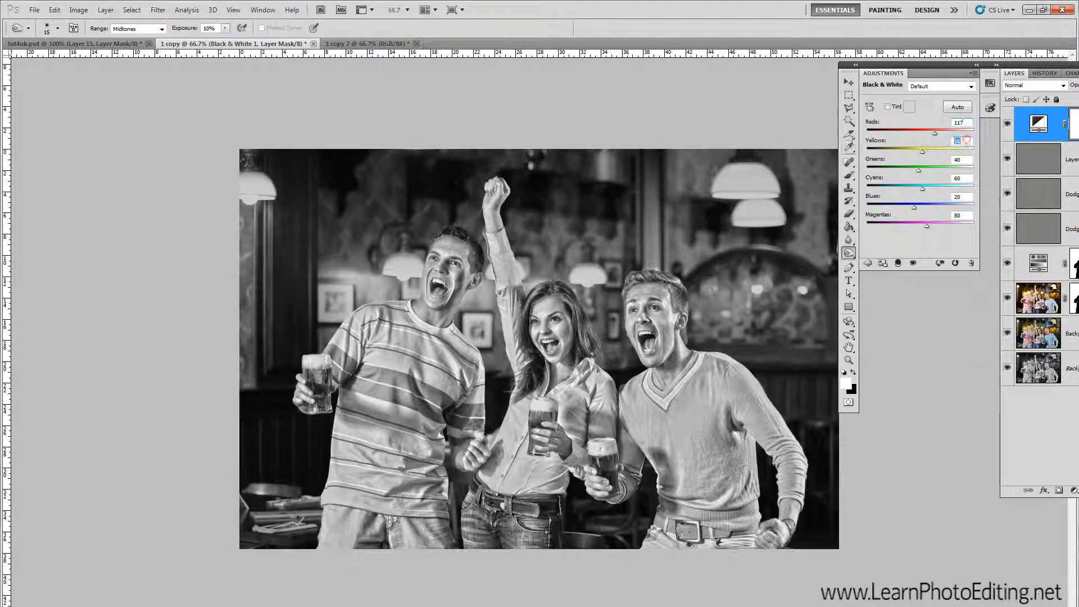
click(911, 161)
text(30)
key(Tab)
text(80)
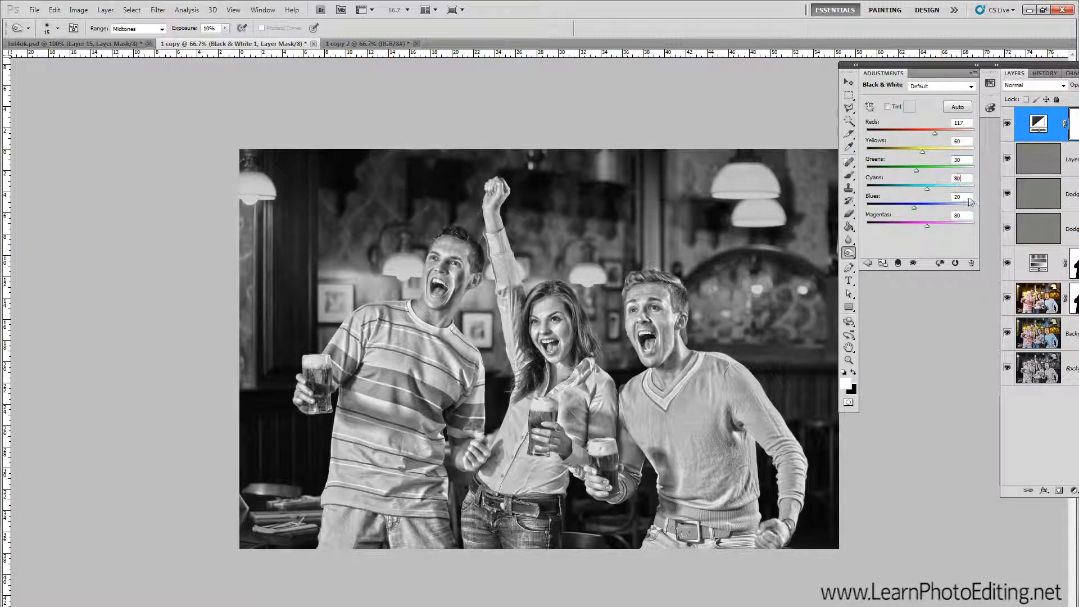
key(Tab)
text(-25)
click(996, 66)
Reduce the Black & White adjustment layer's opacity to 70% and compare the image with the layer hidden and shown
click(906, 124)
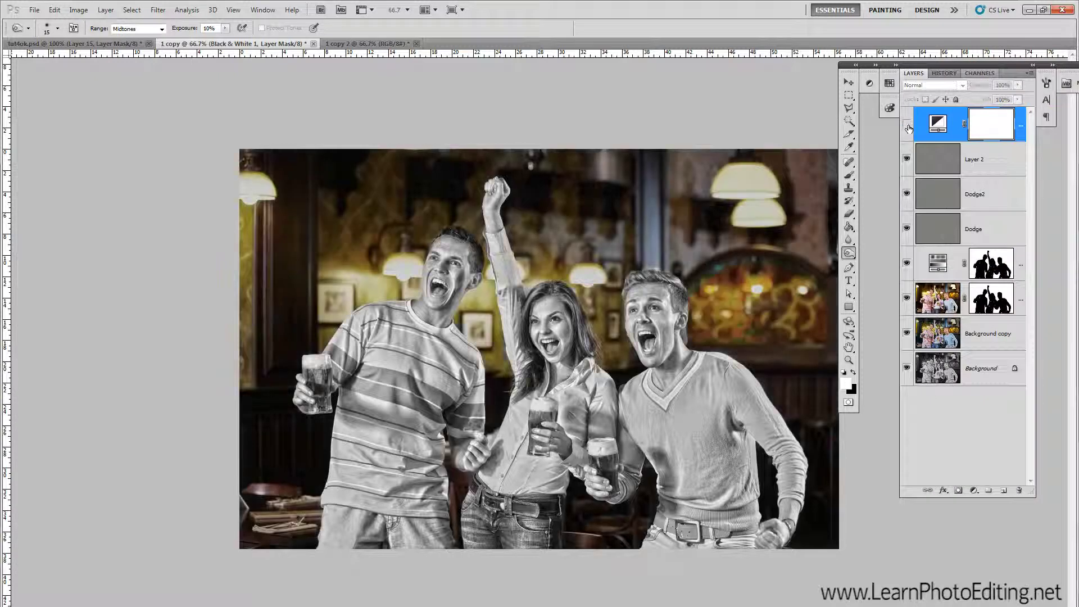
click(906, 125)
drag(1004, 85, 742, 92)
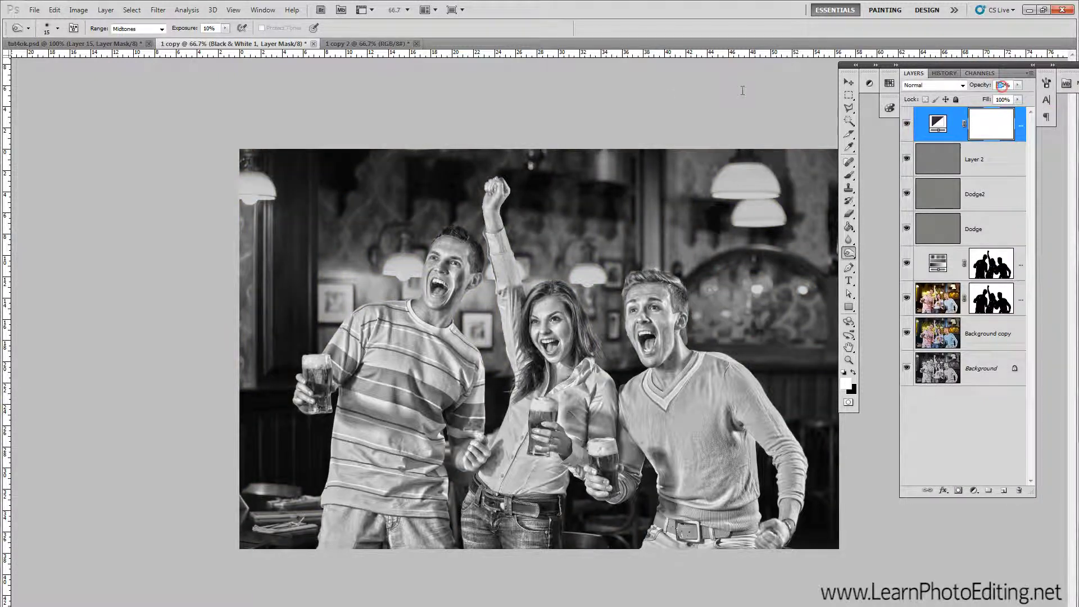
text(7)
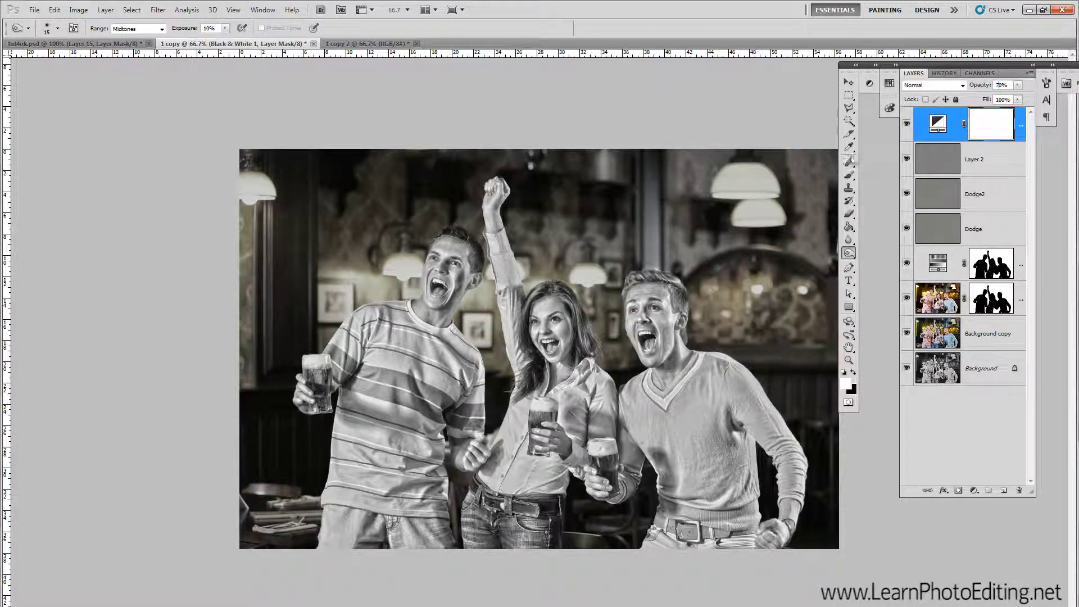
click(907, 124)
click(906, 125)
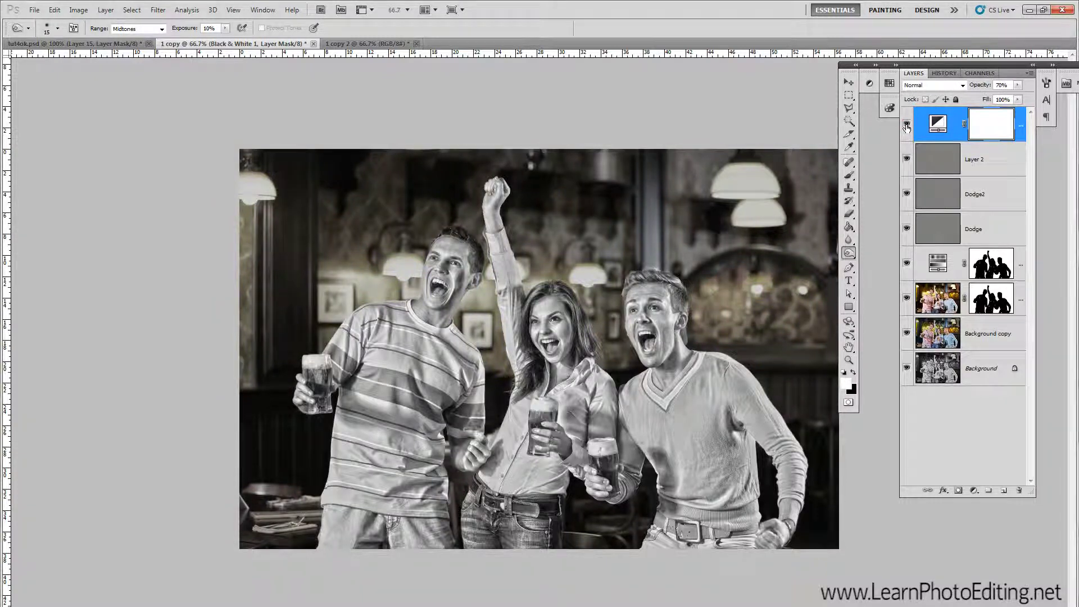